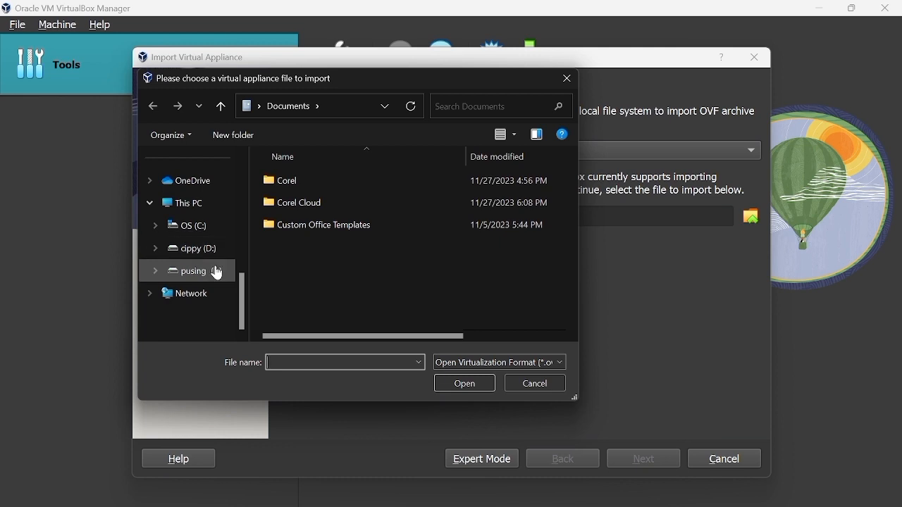
Step: Import the GNS3 VM appliance from E:\SEMESTER 3\jaringan komputer\VIRTUAL BOX\GNS3.VM.2.2.44.1, keeping the suggested appliance settings
double_click(308, 312)
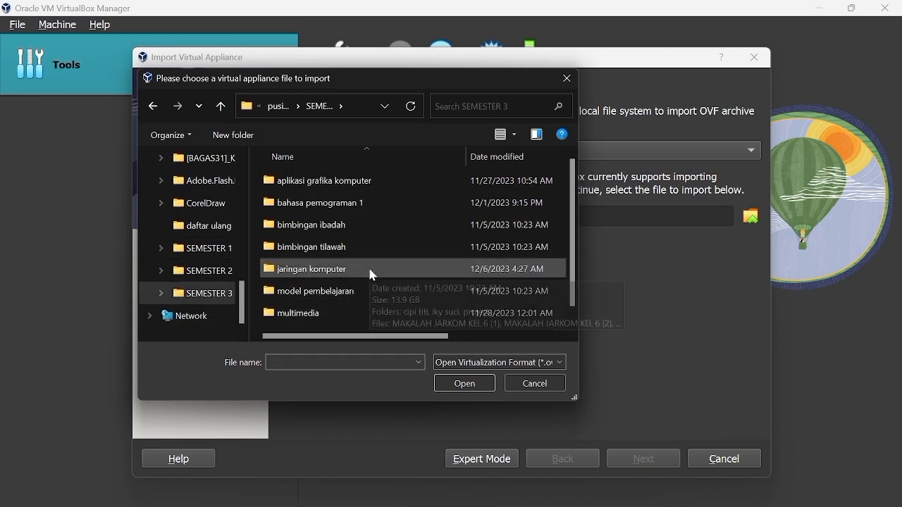
double_click(369, 270)
double_click(373, 275)
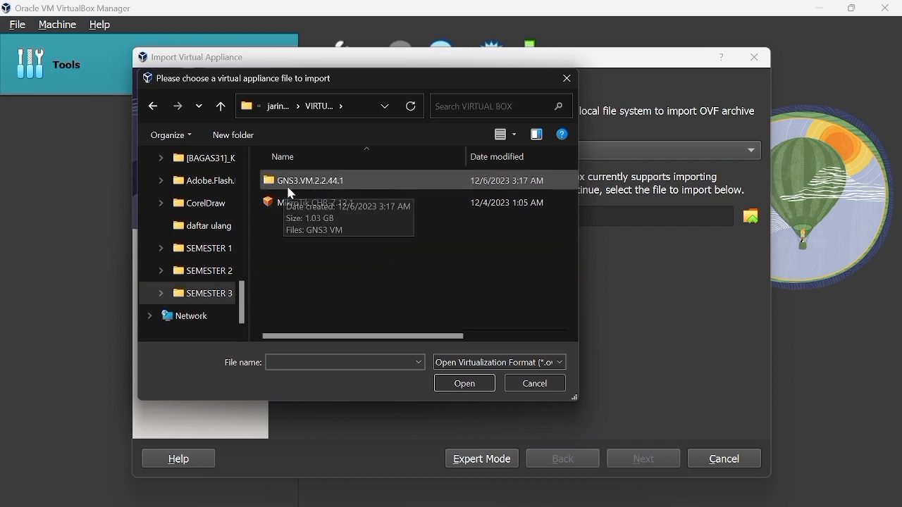
left_click(391, 185)
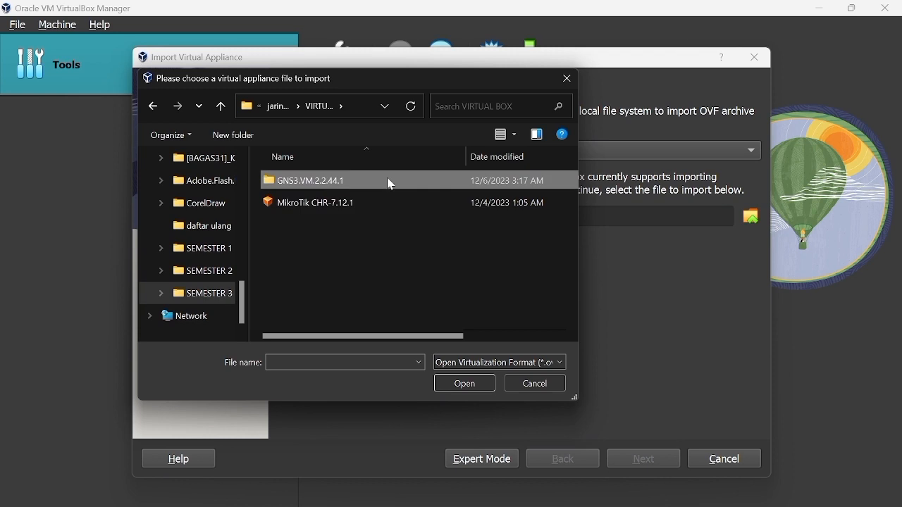
double_click(392, 185)
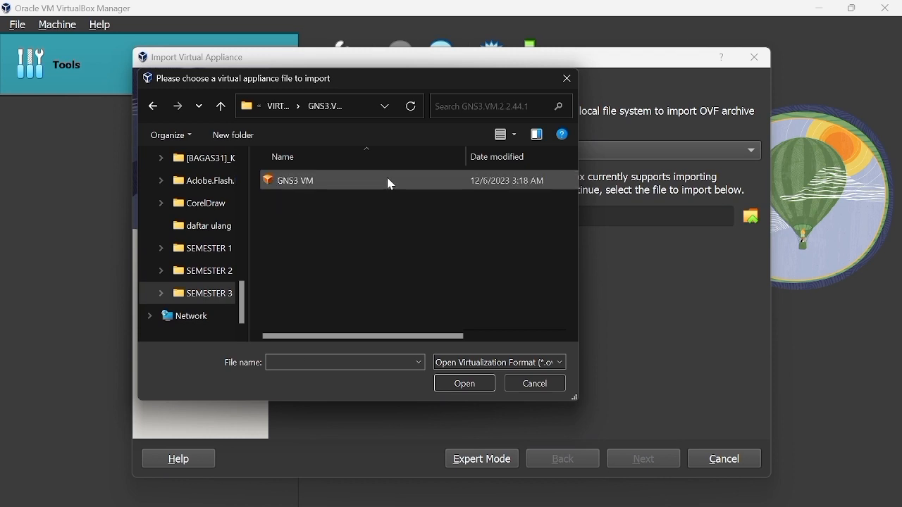
left_click(391, 184)
left_click(463, 385)
left_click(636, 461)
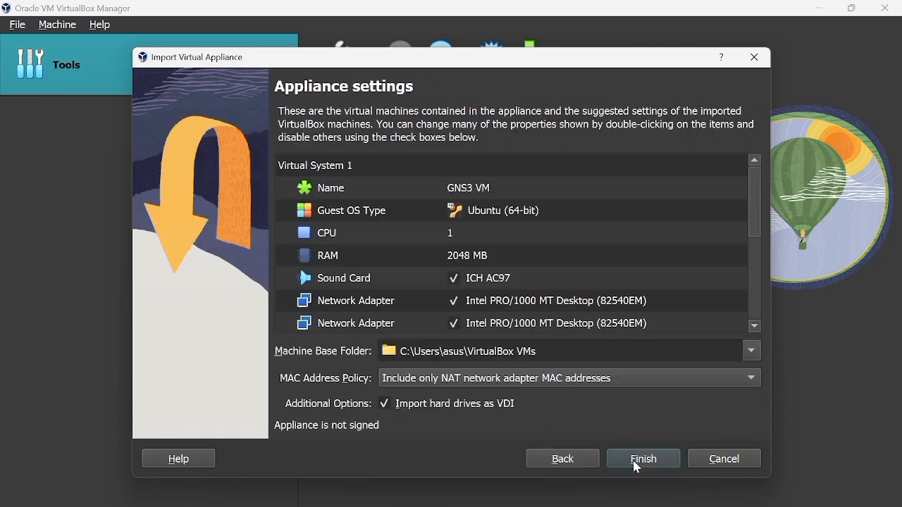
left_click(640, 460)
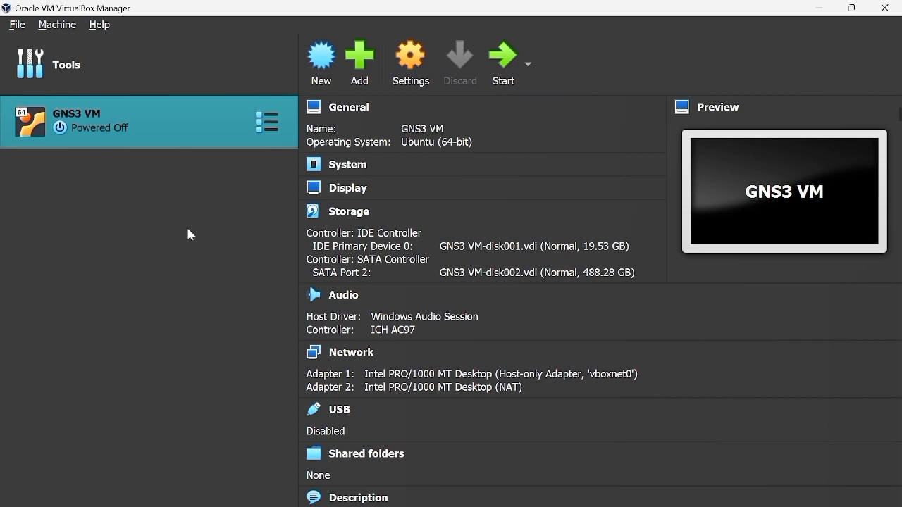
Step: Import the MikroTik CHR-7.12.1.ova appliance from E:\SEMESTER 3\jaringan komputer\VIRTUAL BOX, keeping the suggested appliance settings
key("ctrl+i")
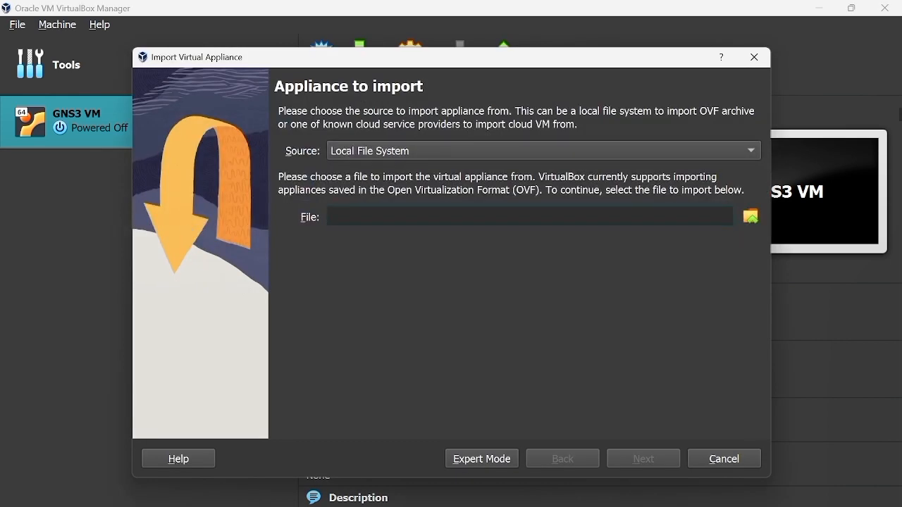
left_click(752, 220)
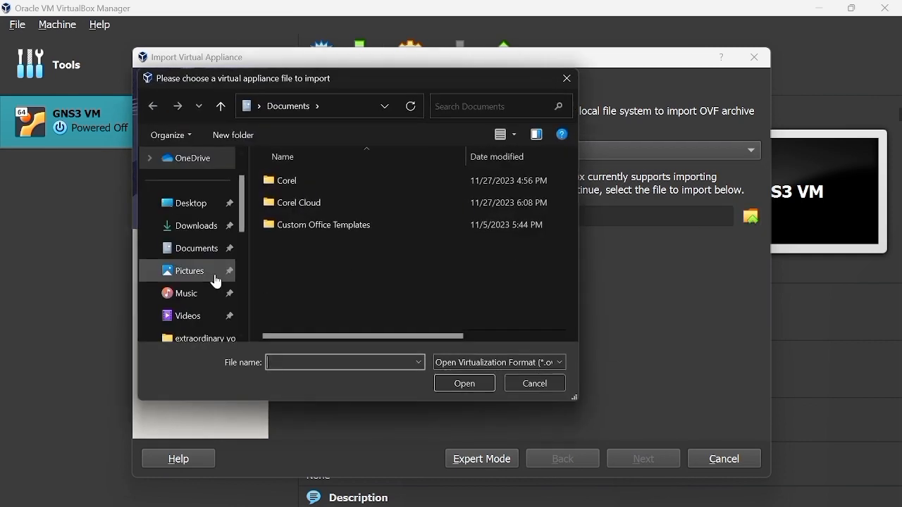
scroll(217, 282, "down", 1)
scroll(215, 277, "down", 2)
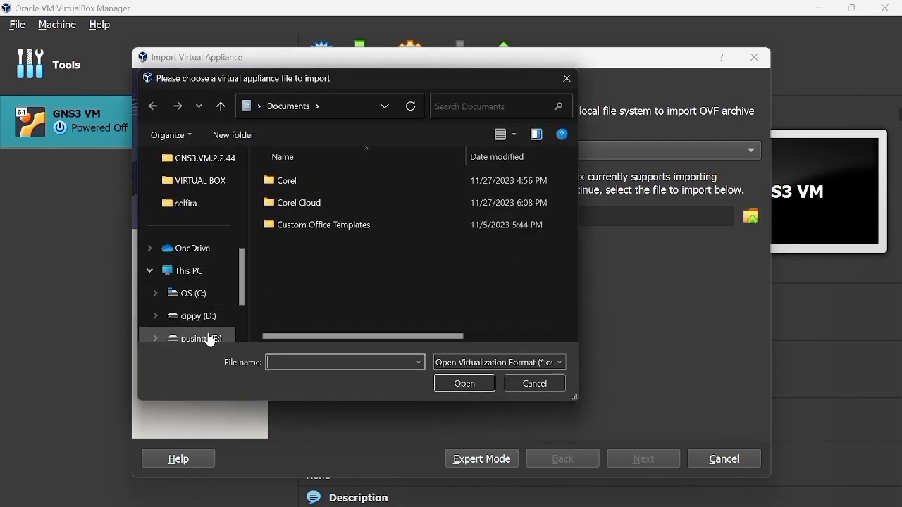
scroll(210, 338, "down", 1)
double_click(330, 313)
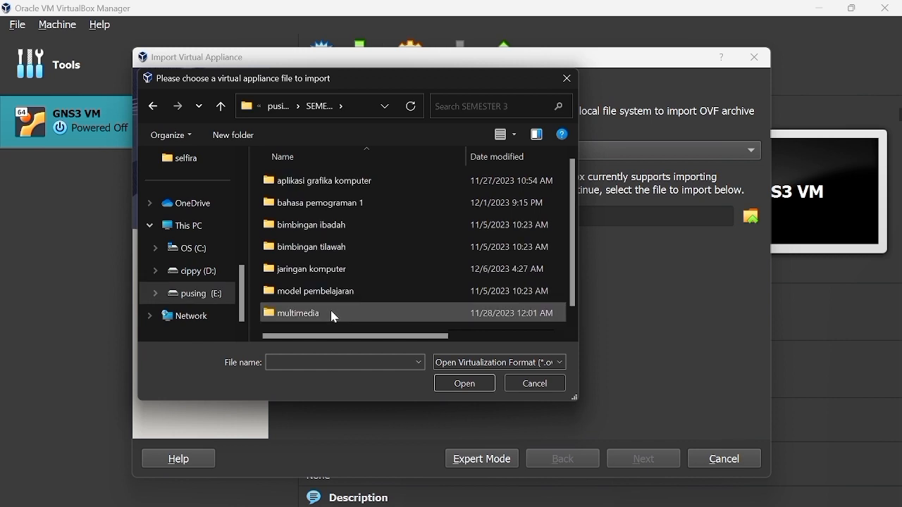
double_click(338, 270)
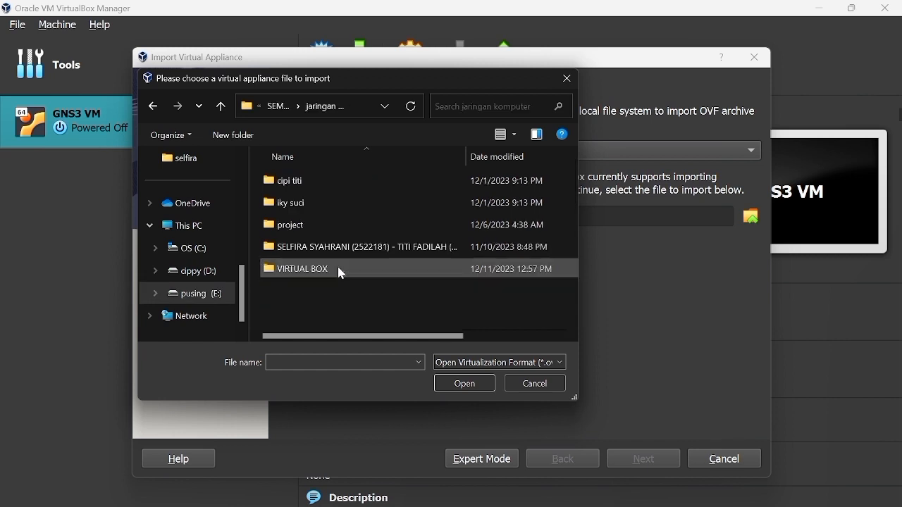
double_click(342, 272)
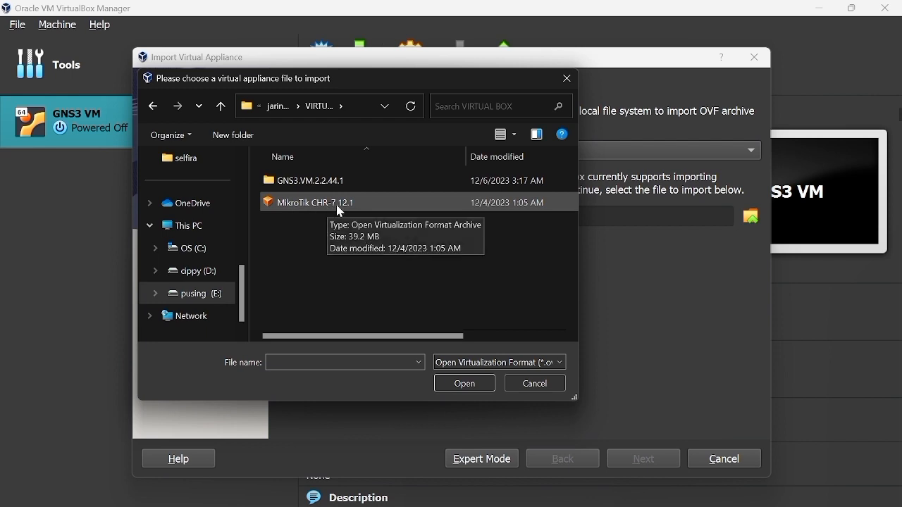
left_click(375, 202)
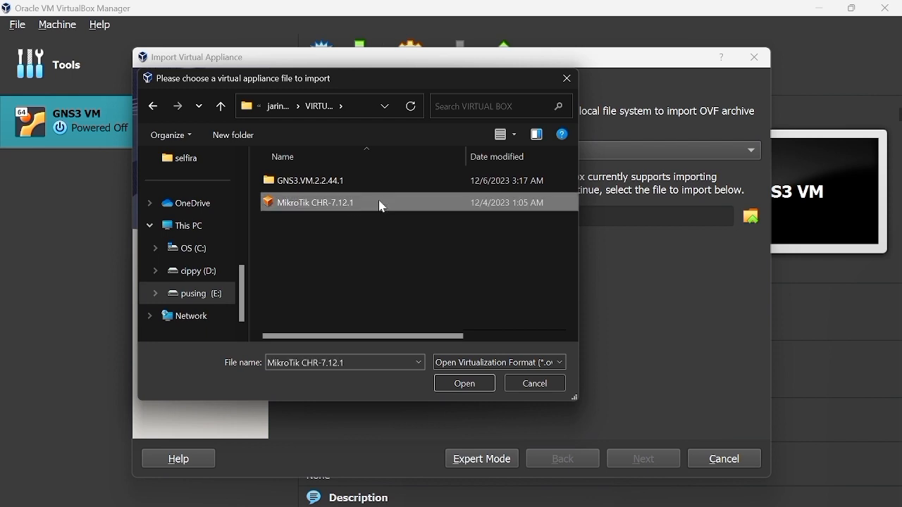
left_click(477, 386)
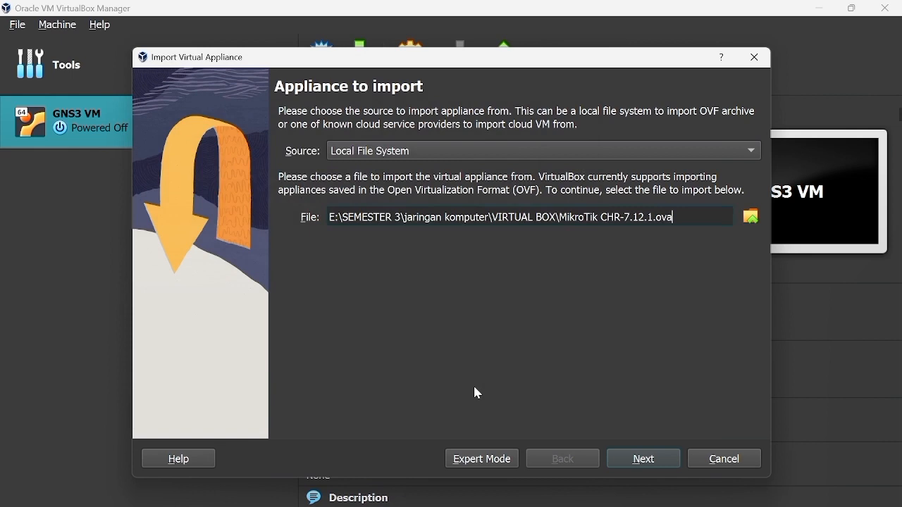
left_click(645, 462)
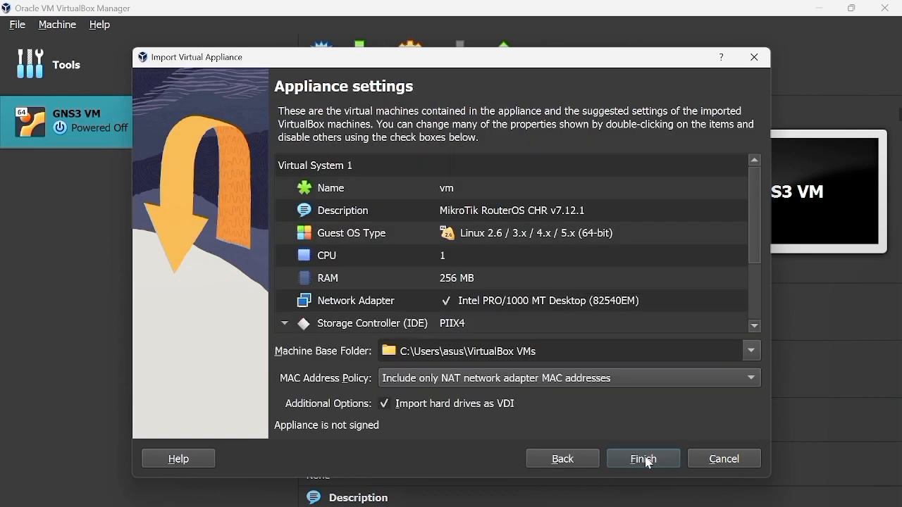
left_click(648, 463)
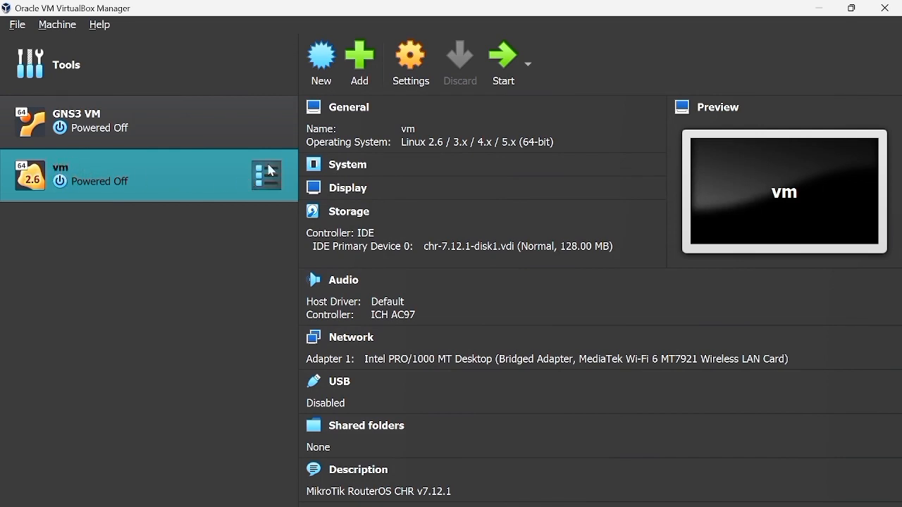
Step: Open the settings of the imported MikroTik machine and change its name to "mikrotik 1"
left_click(409, 63)
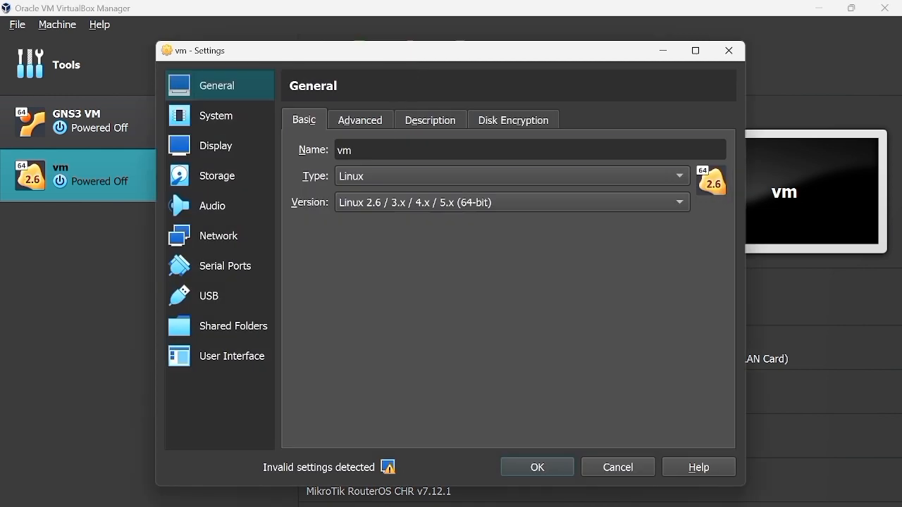
key("BackSpace")
key("BackSpace")
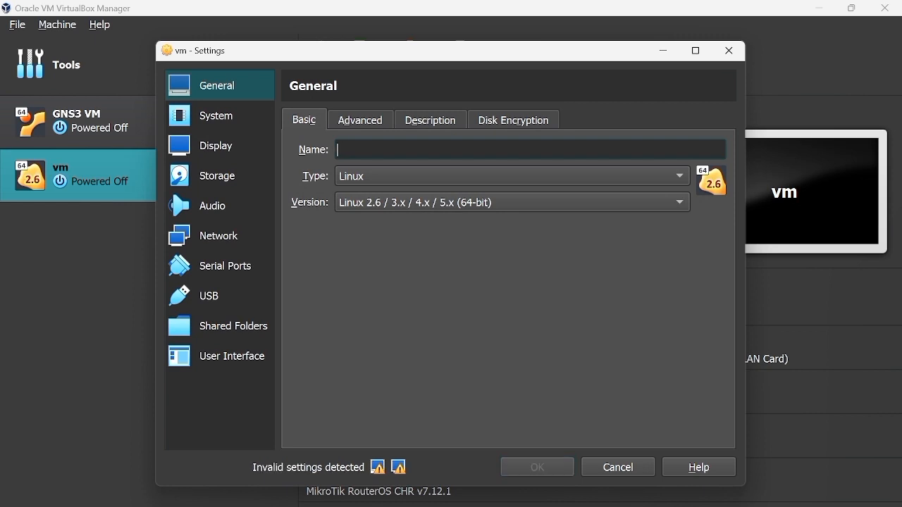
type("mikrotik 1")
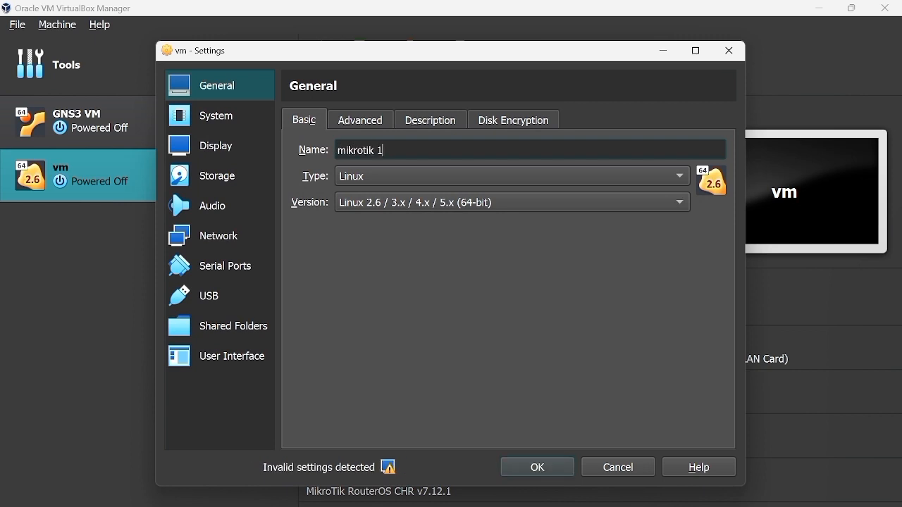
Step: Attach network Adapter 1 of the MikroTik machine to NAT
left_click(242, 236)
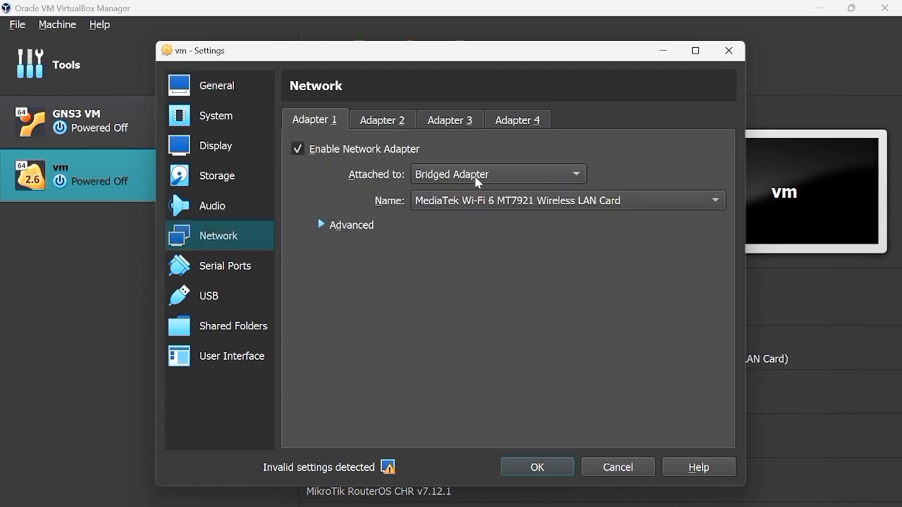
left_click(511, 178)
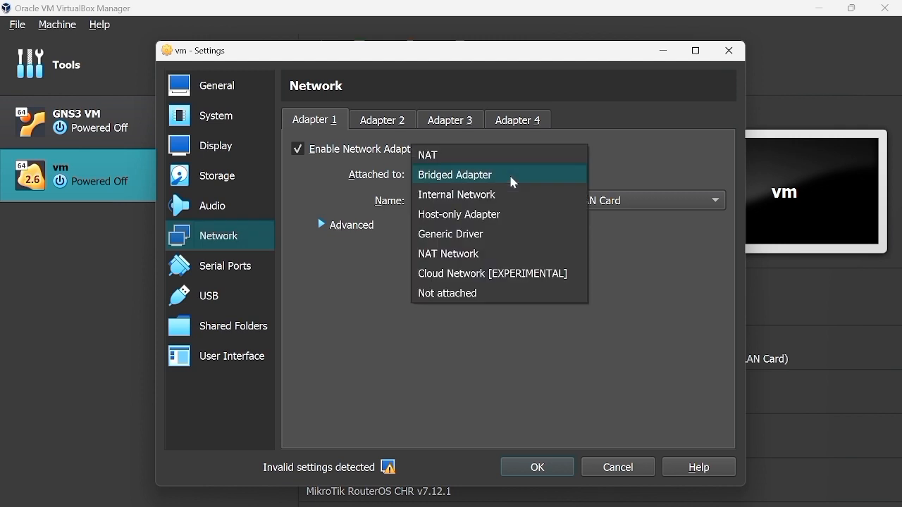
left_click(508, 156)
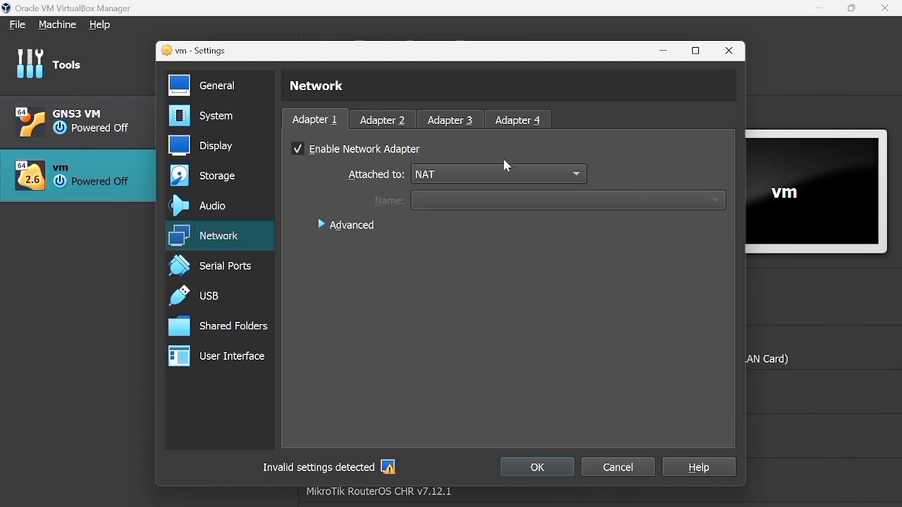
Step: Enable network Adapter 2 and attach it to the Host-only Adapter
left_click(412, 124)
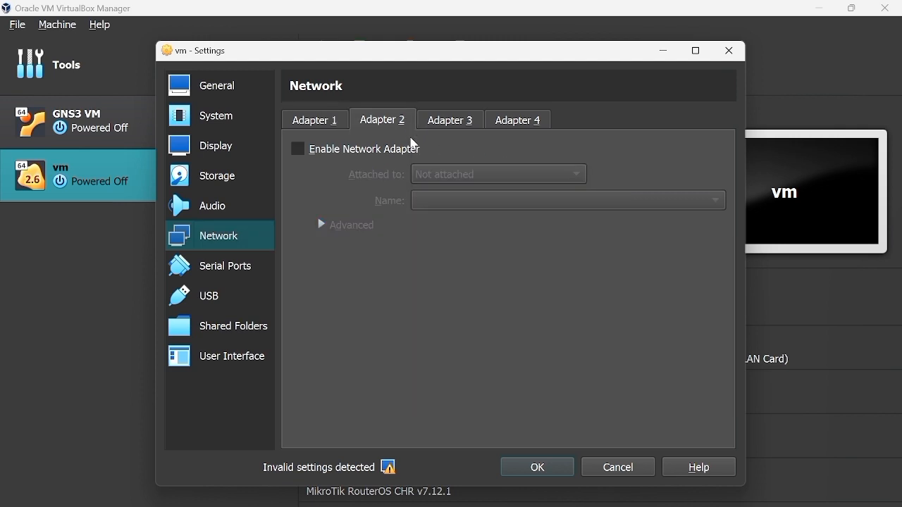
left_click(400, 150)
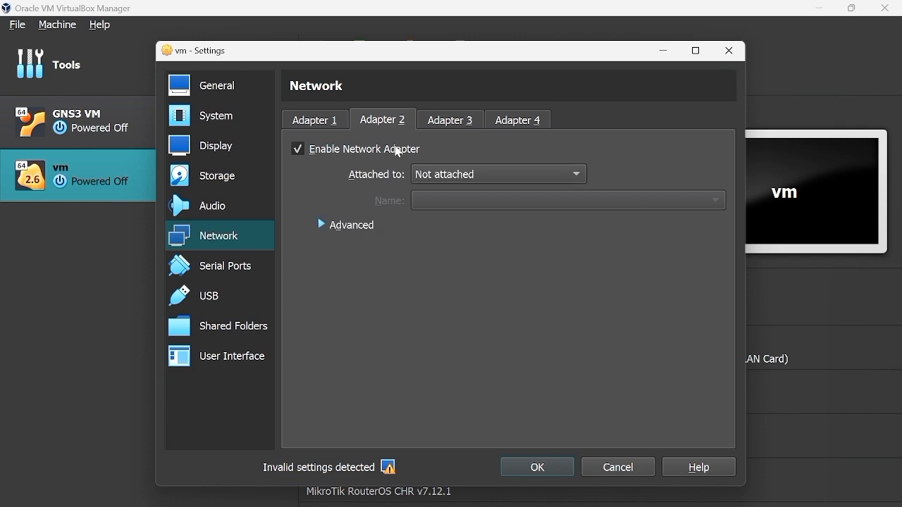
left_click(505, 176)
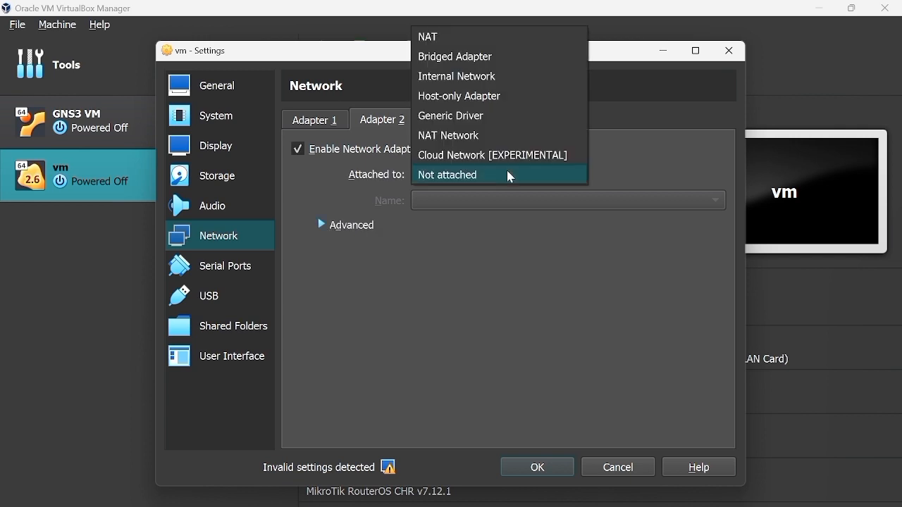
left_click(496, 110)
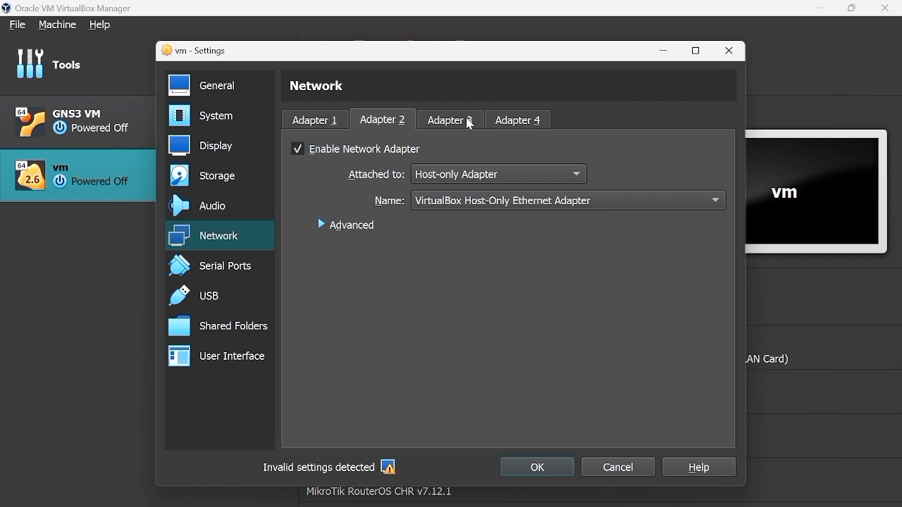
Step: Enable network Adapter 3, attach it to Generic Driver and enter UDPTunnel as the driver name
left_click(471, 123)
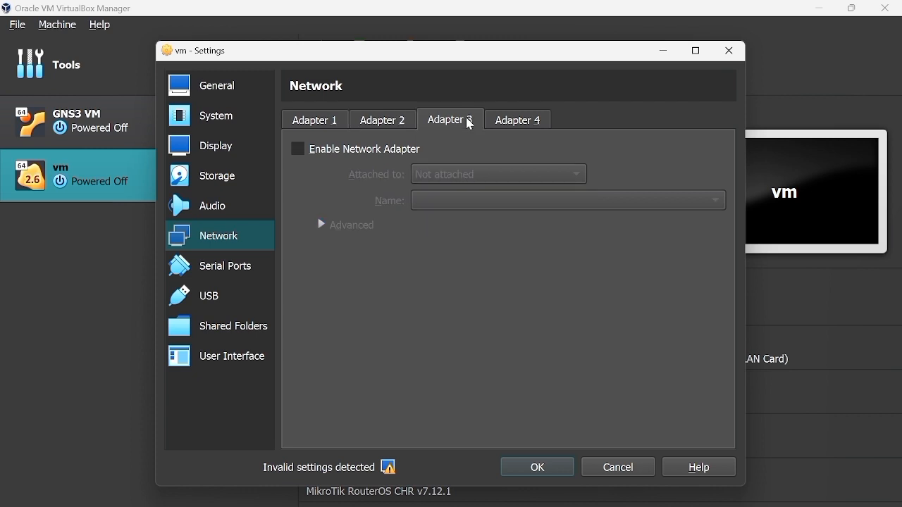
left_click(372, 155)
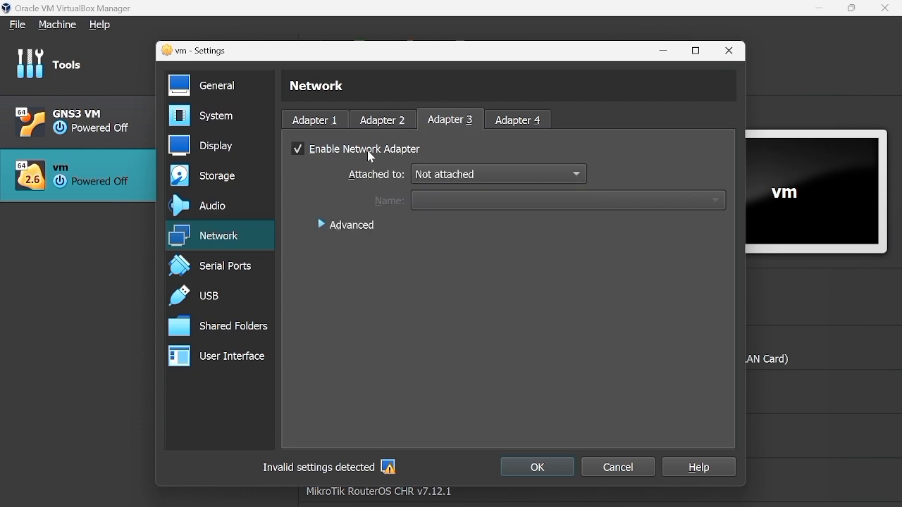
left_click(527, 178)
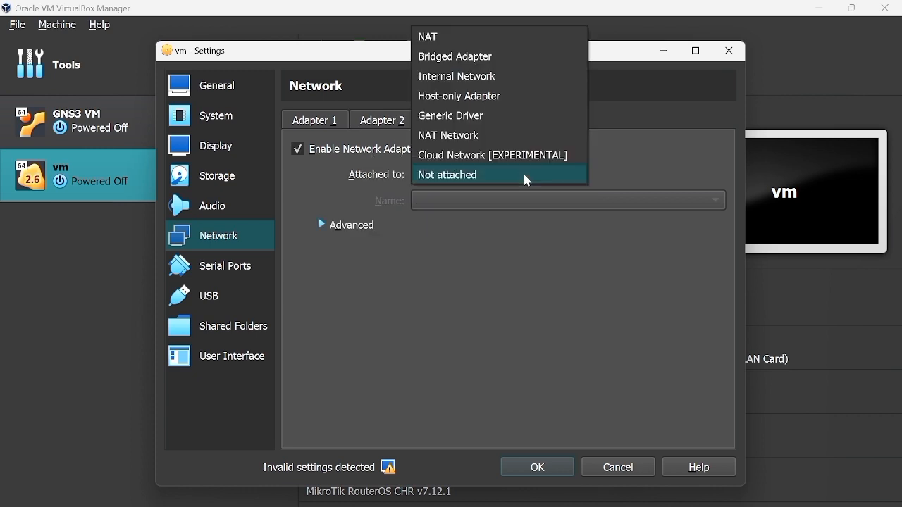
left_click(535, 126)
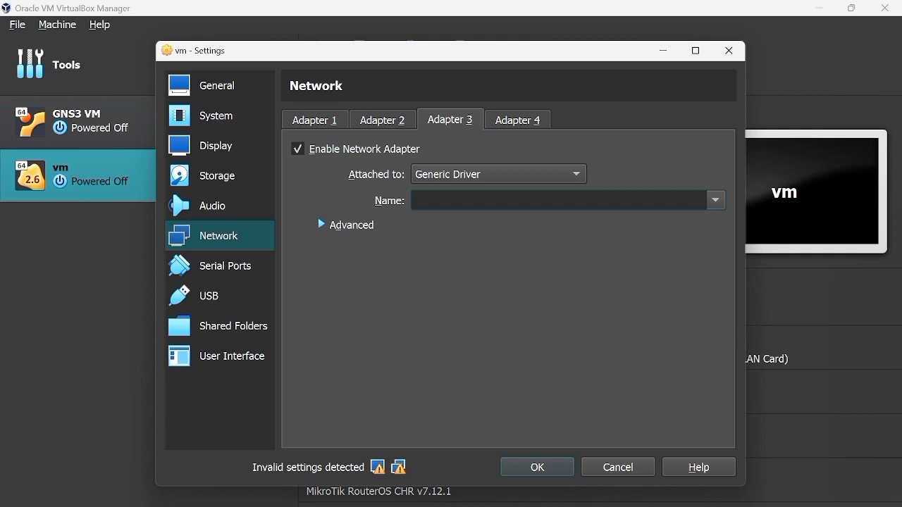
type("UDPTunnel")
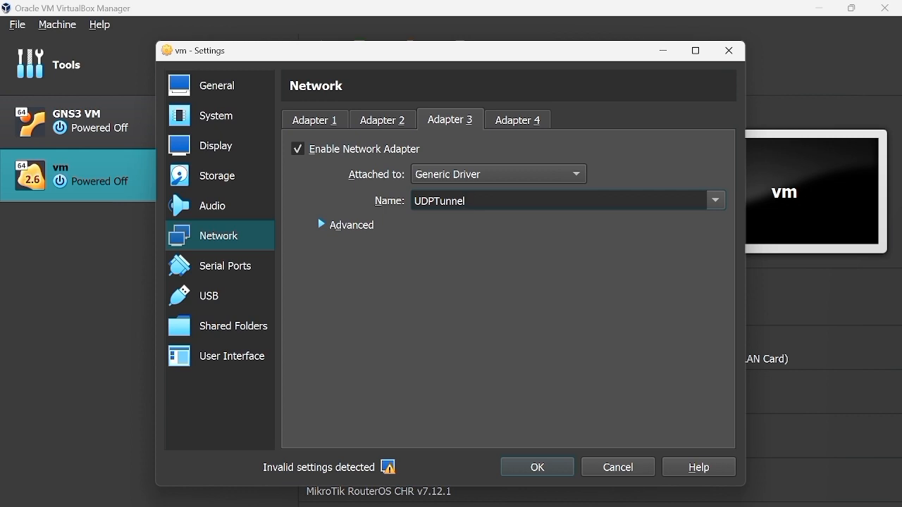
Step: Enable network Adapter 4 and attach it to Generic Driver with the name UDPTunnel
left_click(530, 125)
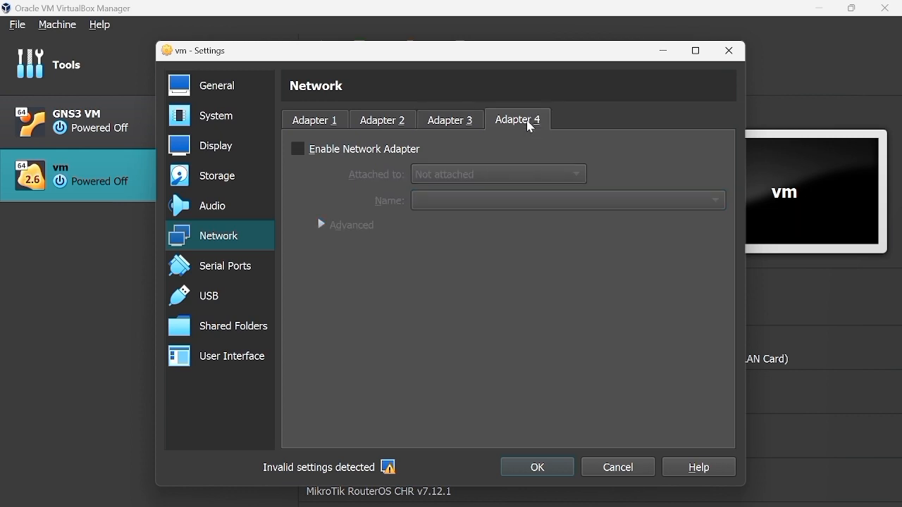
left_click(350, 153)
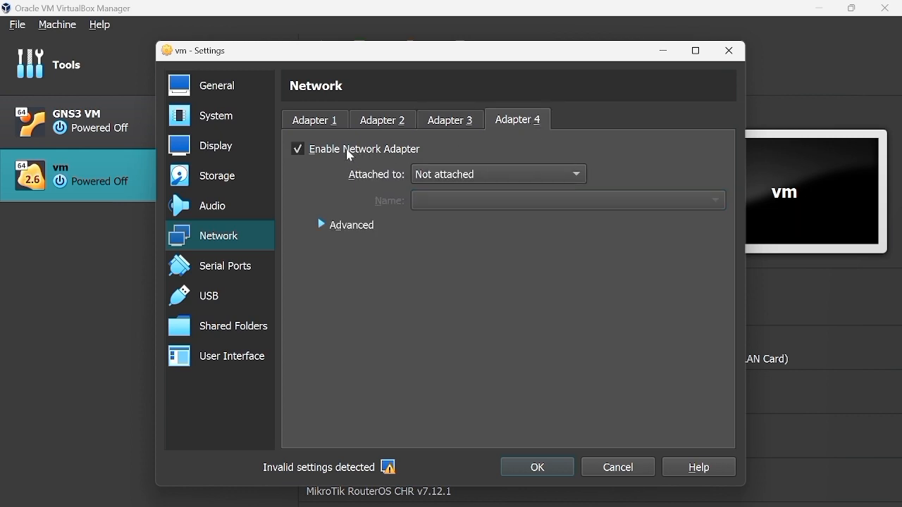
left_click(538, 175)
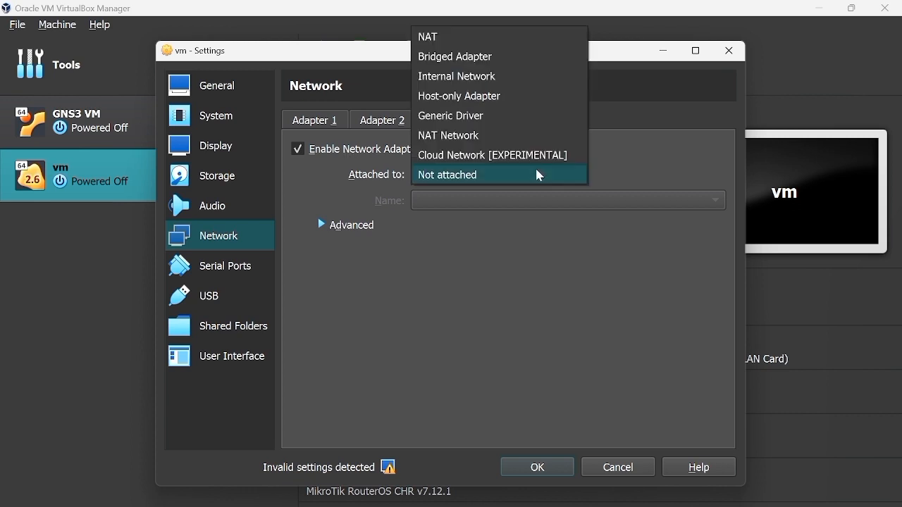
left_click(548, 118)
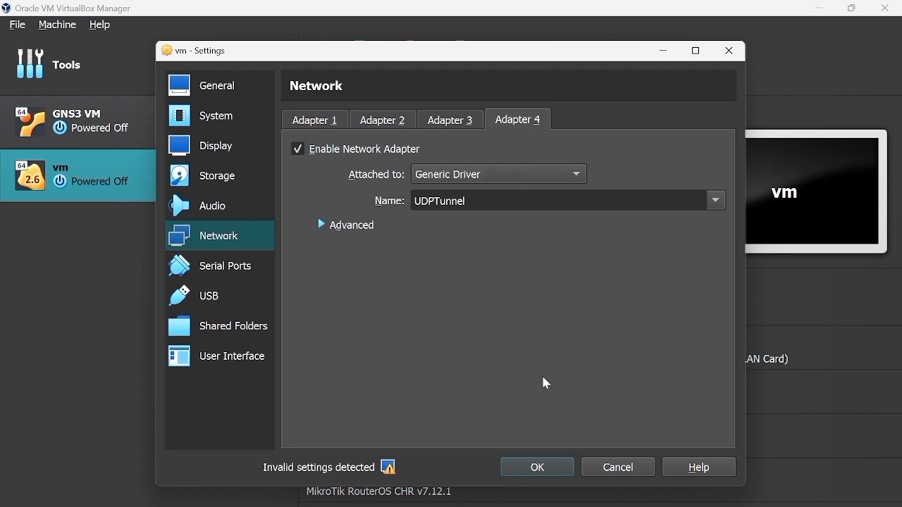
Step: Save the MikroTik machine's settings, then make a full clone of mikrotik 1 named mikrotik 2
left_click(562, 467)
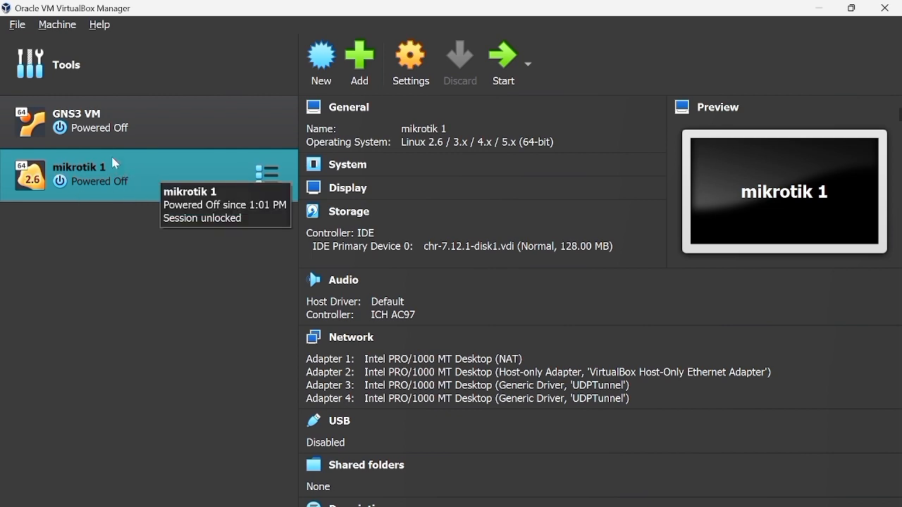
right_click(156, 172)
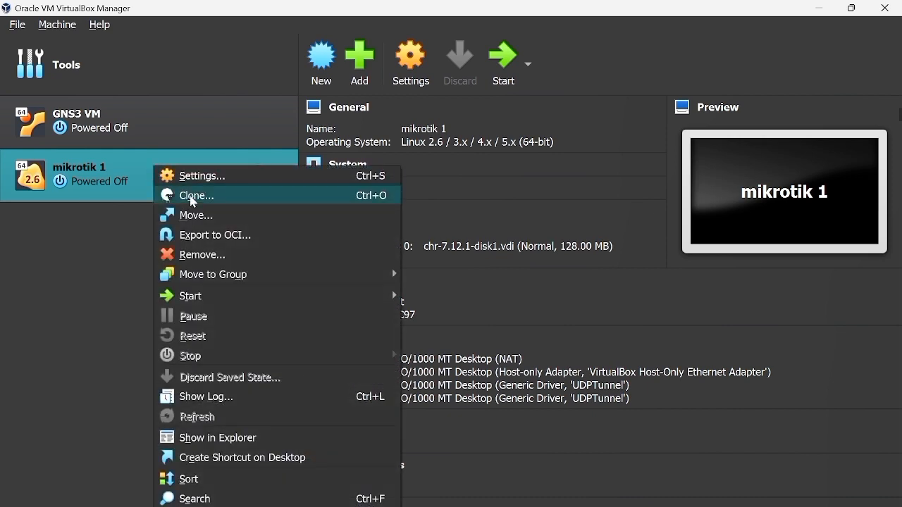
left_click(194, 203)
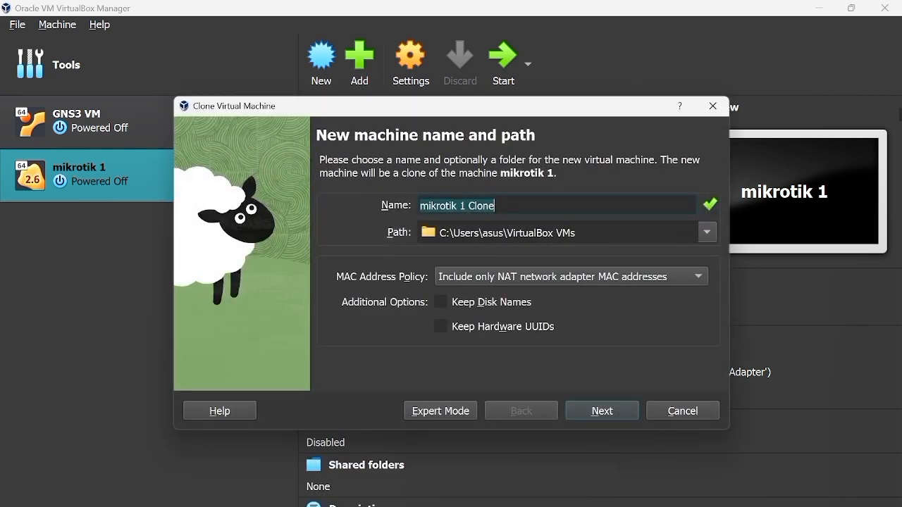
left_click(501, 205)
key("BackSpace")
key("BackSpace")
key("BackSpace")
key("BackSpace")
key("BackSpace")
key("BackSpace")
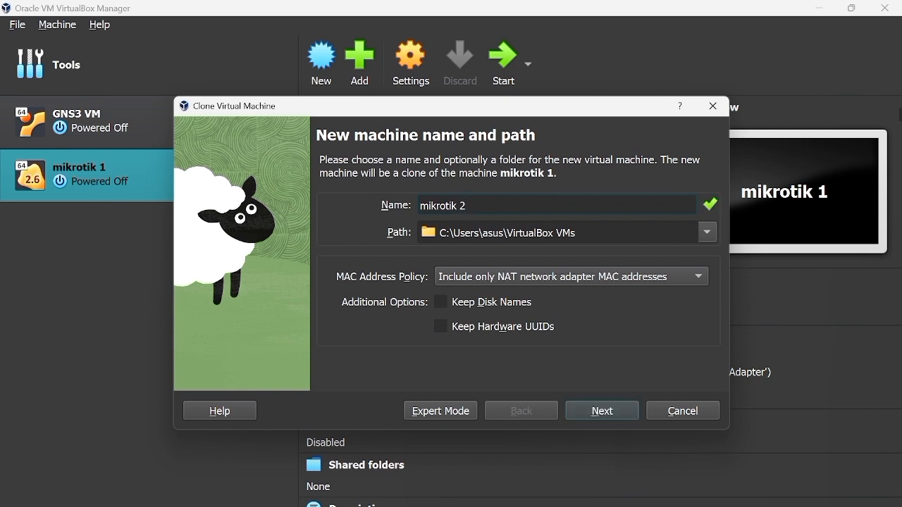
type("2")
left_click(590, 412)
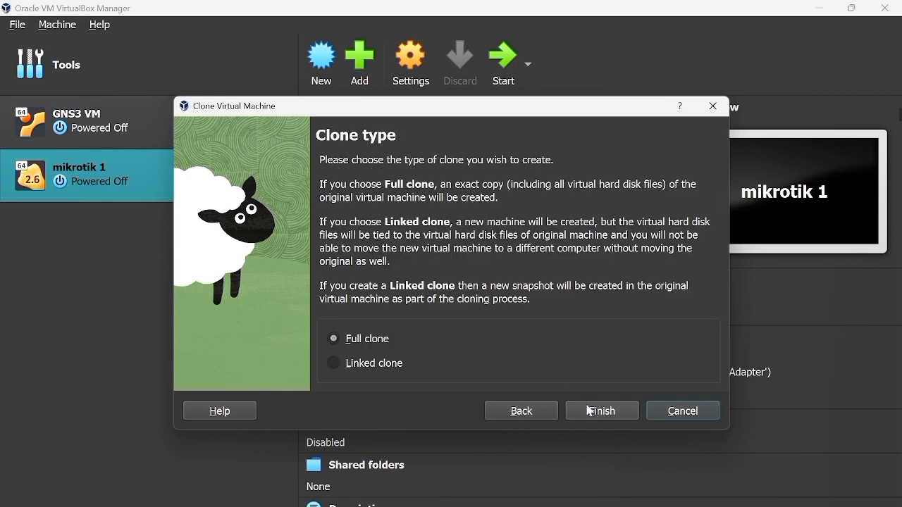
left_click(622, 414)
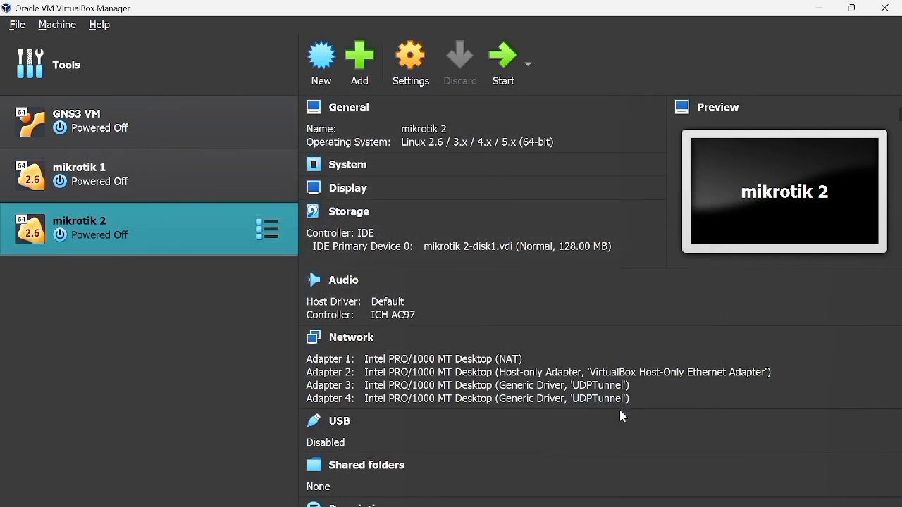
Step: Make a full clone of the mikrotik 2 machine and name it mikrotik 3
right_click(212, 249)
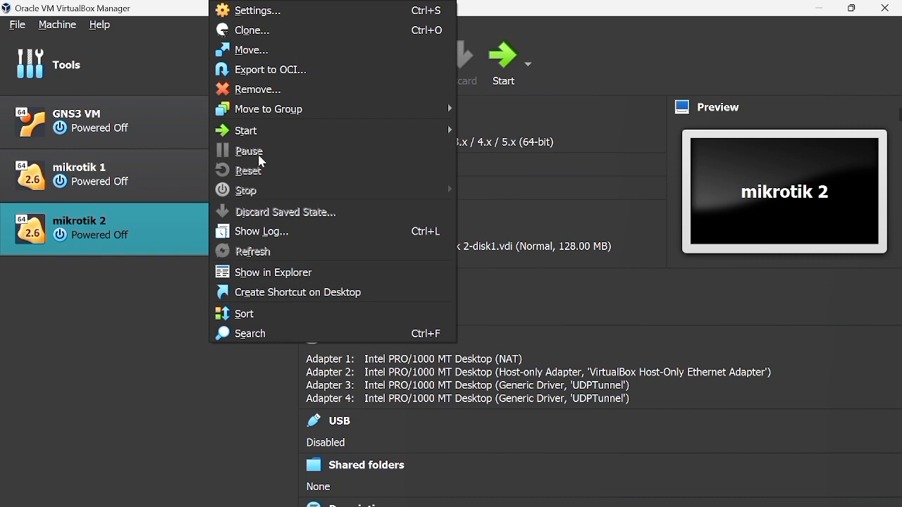
left_click(323, 30)
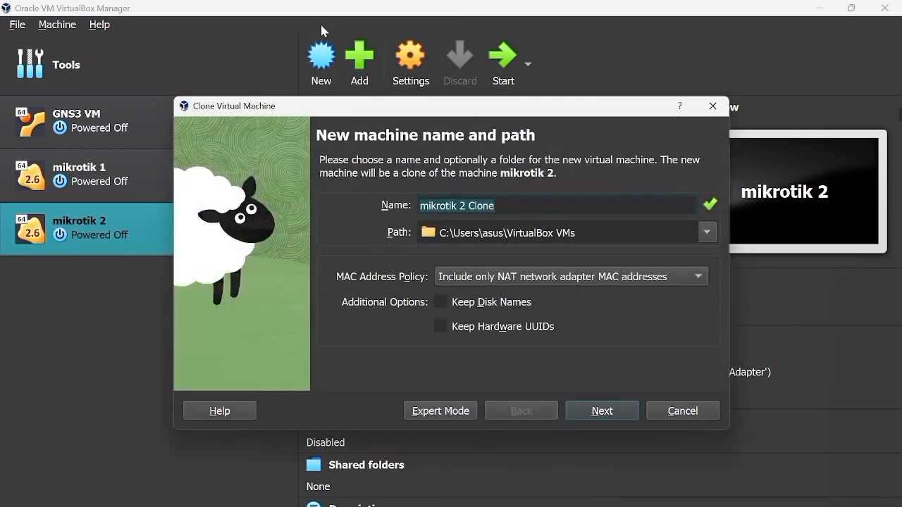
left_click(496, 206)
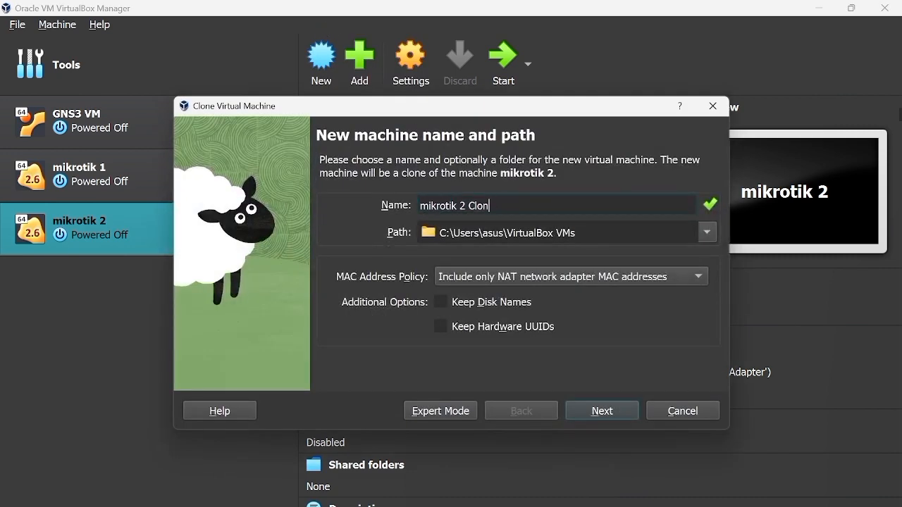
key("BackSpace")
key("BackSpace")
key("BackSpace")
key("BackSpace")
key("BackSpace")
key("BackSpace")
type("3")
left_click(630, 414)
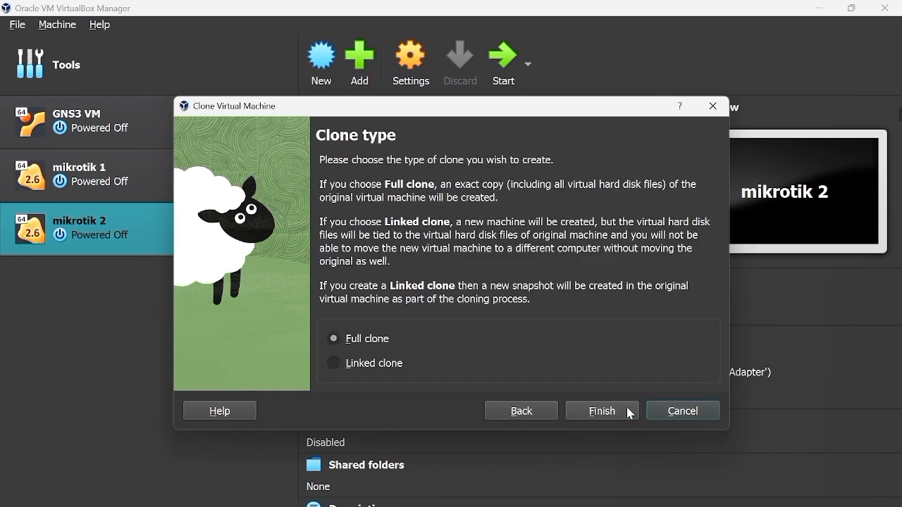
left_click(631, 412)
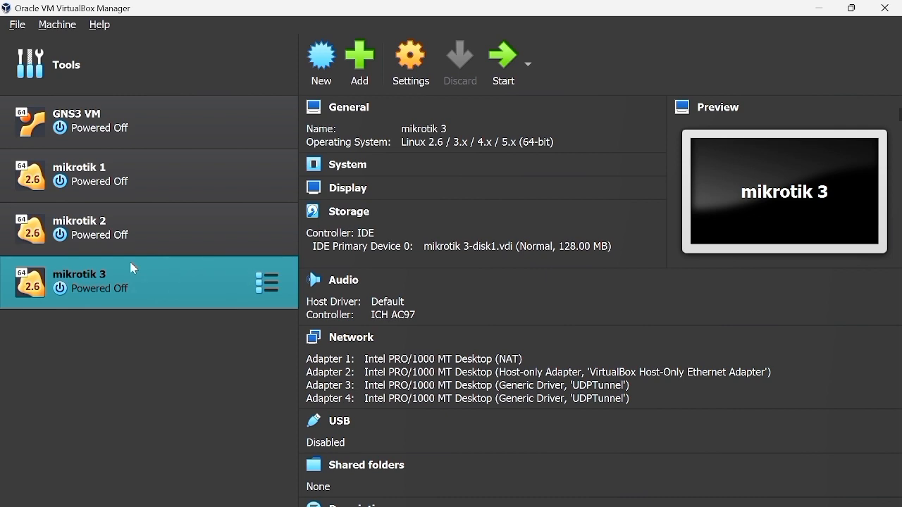
Step: Minimize VirtualBox, start GNS3 and check its list of all devices
left_click(820, 8)
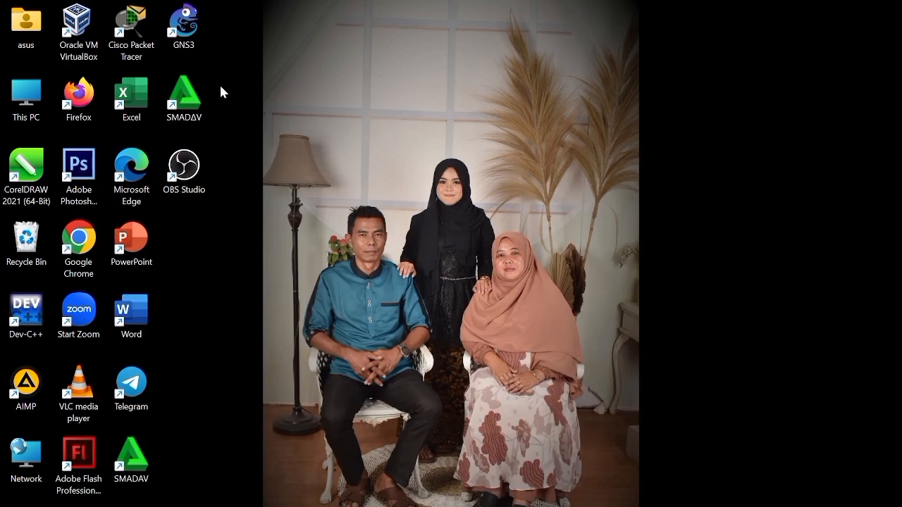
double_click(186, 20)
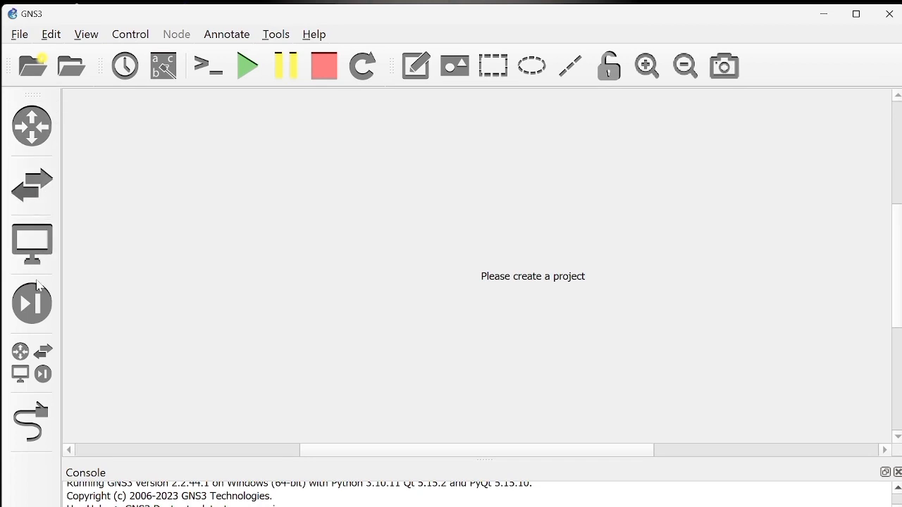
left_click(43, 352)
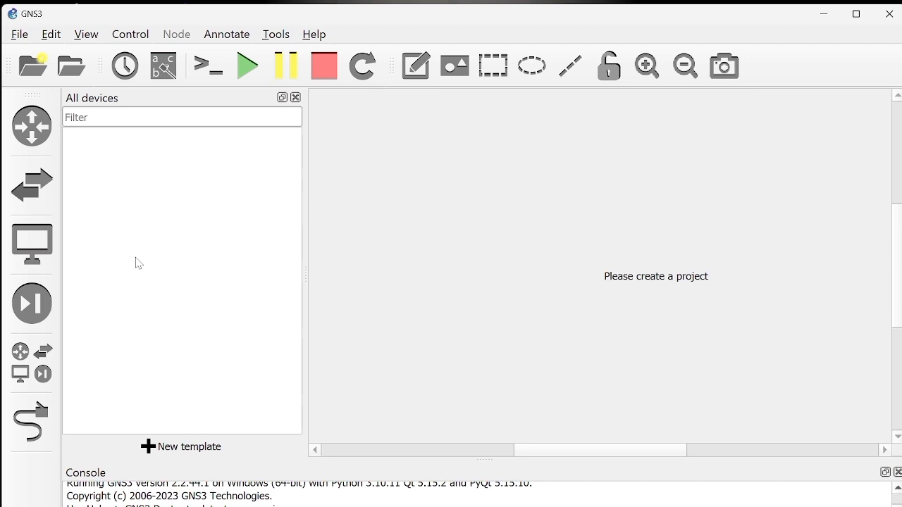
left_click(296, 97)
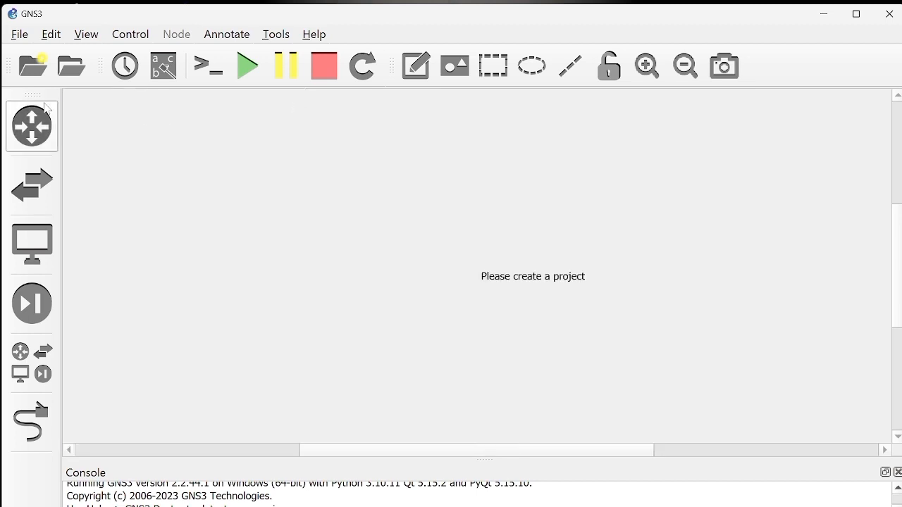
Step: Try to create a new GNS3 project with the default name untitled
left_click(33, 65)
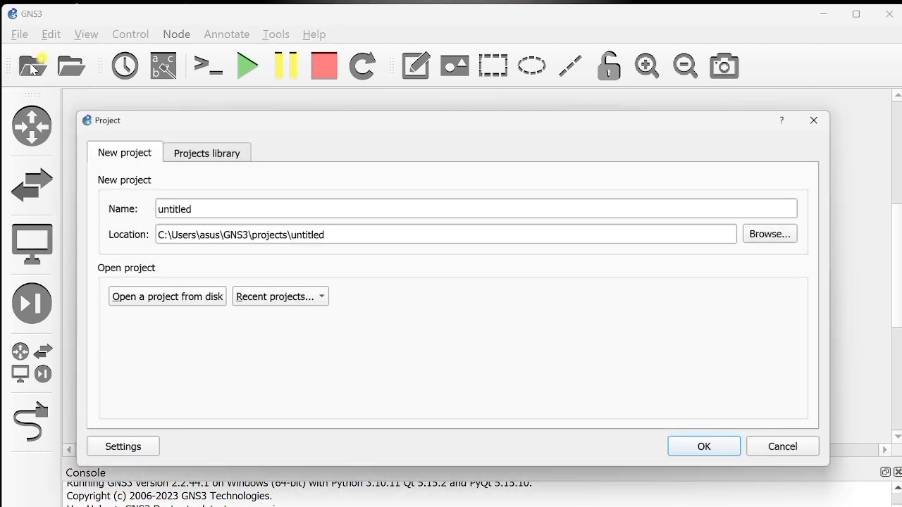
left_click(690, 452)
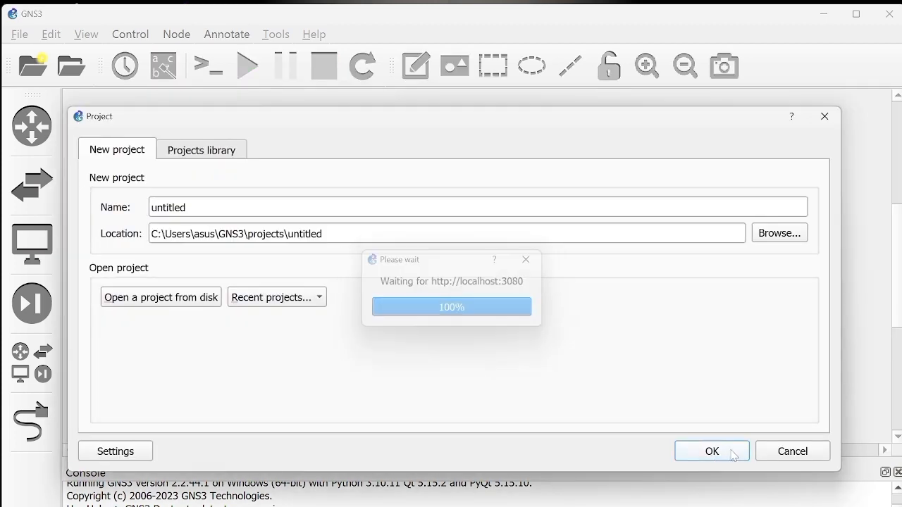
left_click(733, 452)
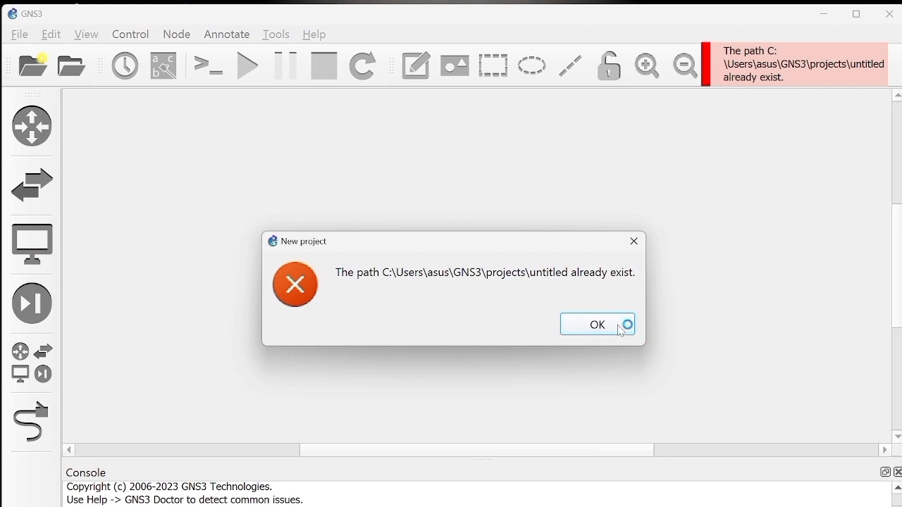
left_click(621, 328)
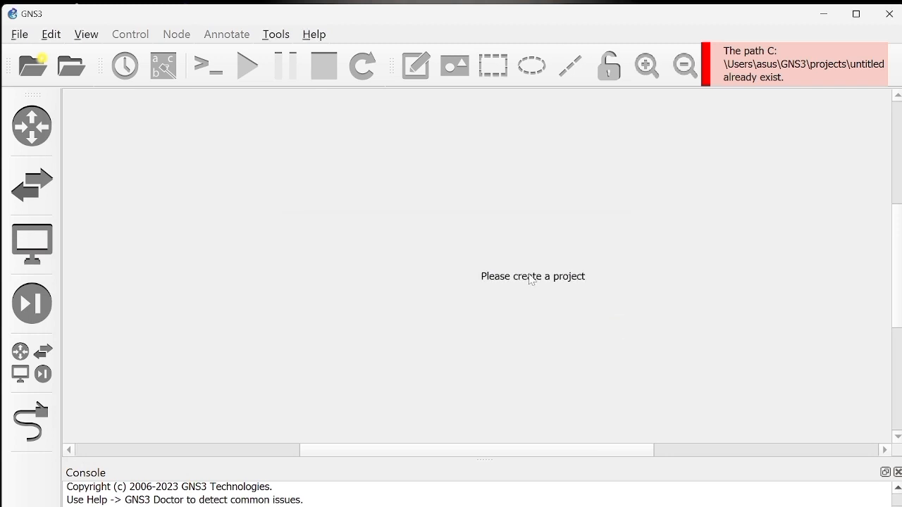
Step: Add a VirtualBox VM template for GNS3 VM in the preferences, running on the local computer
left_click(49, 35)
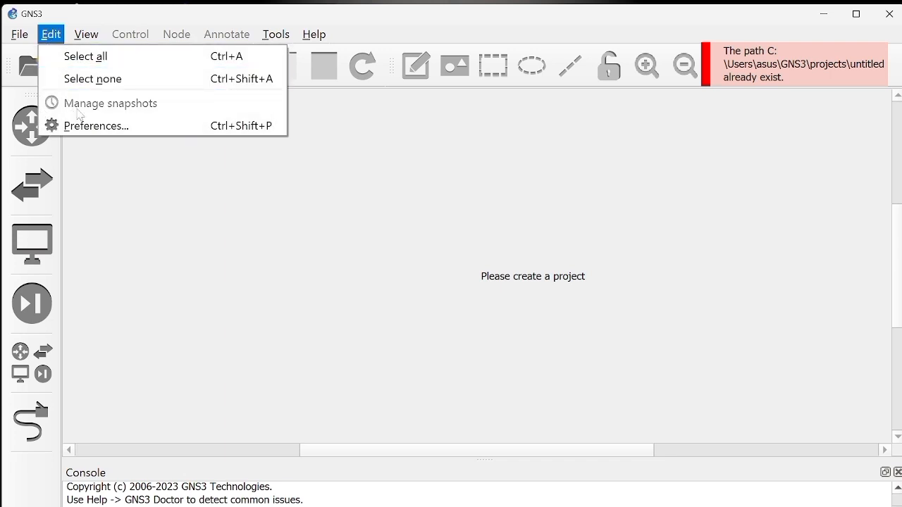
left_click(155, 125)
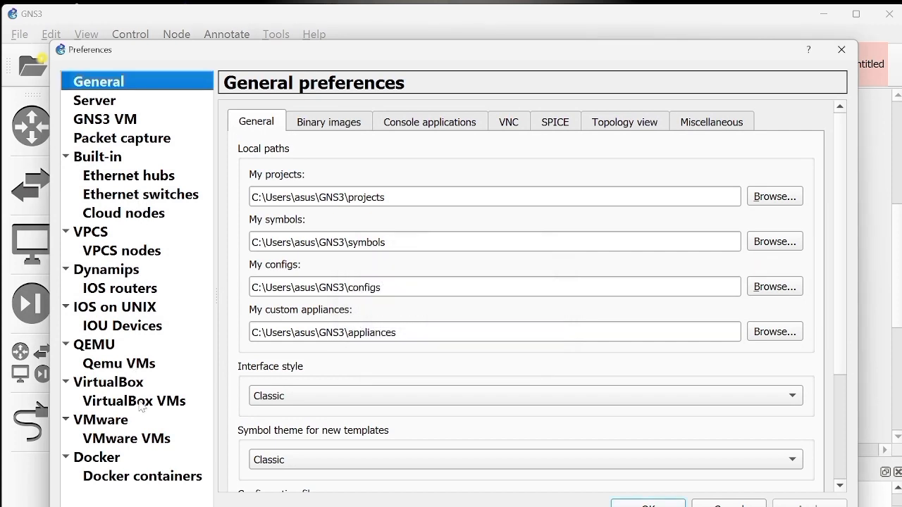
left_click(141, 404)
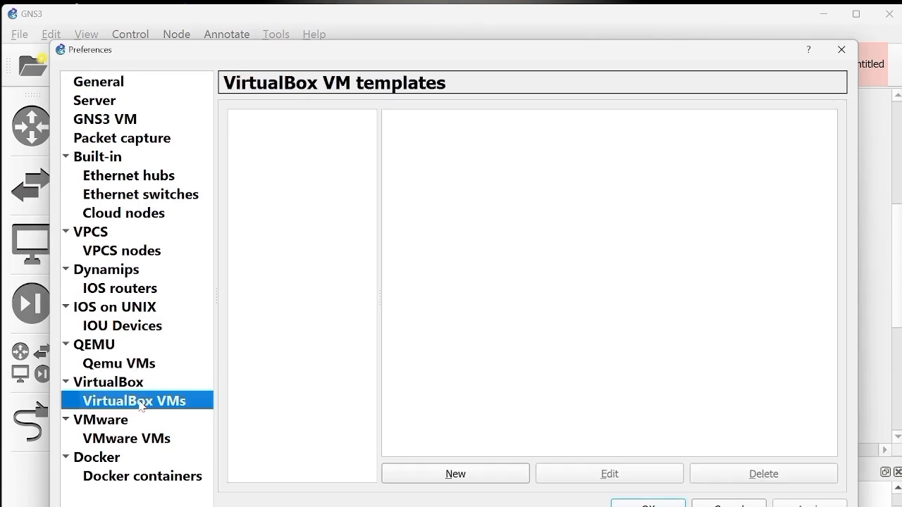
left_click(496, 474)
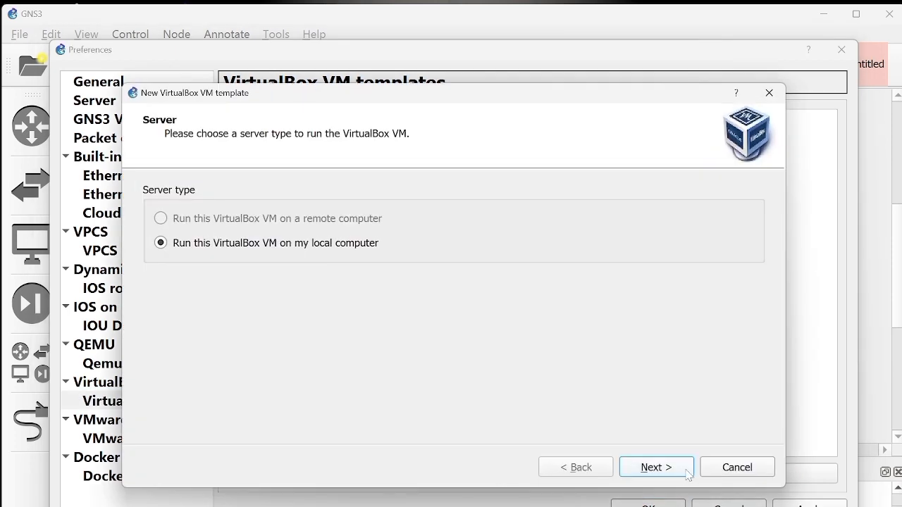
left_click(656, 467)
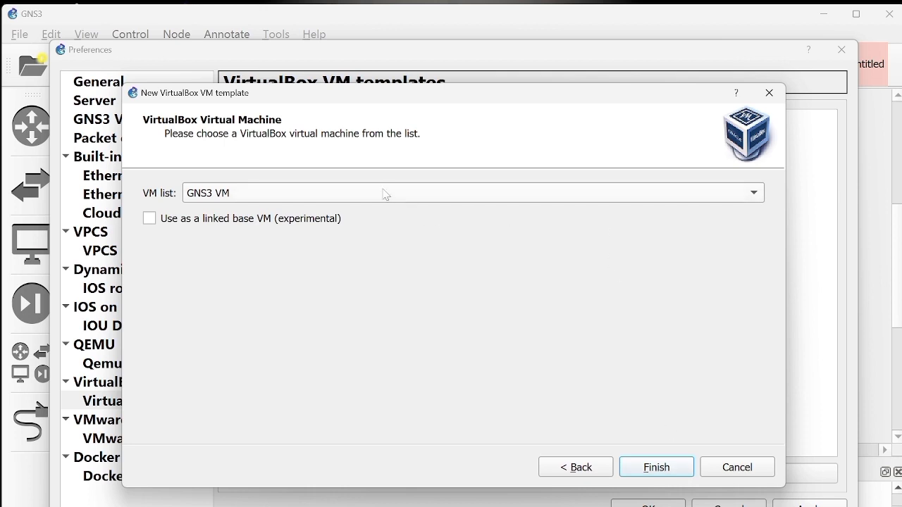
left_click(385, 194)
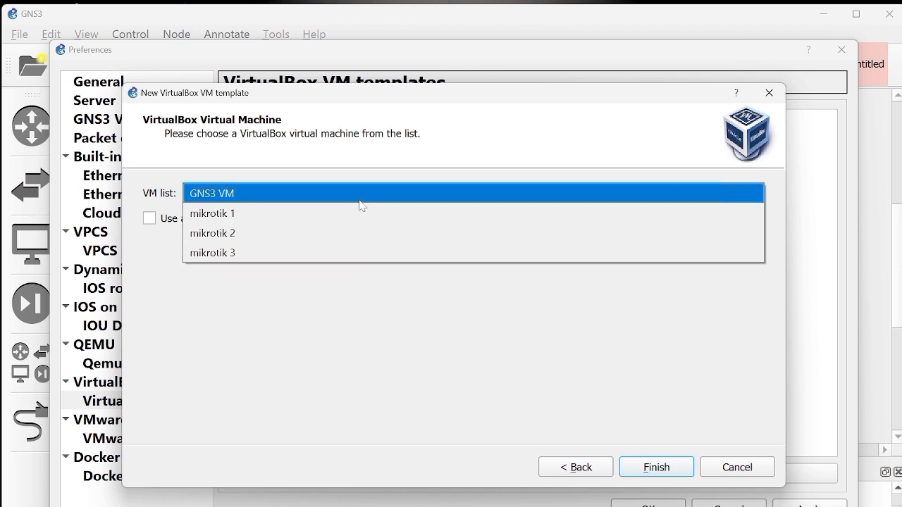
left_click(360, 201)
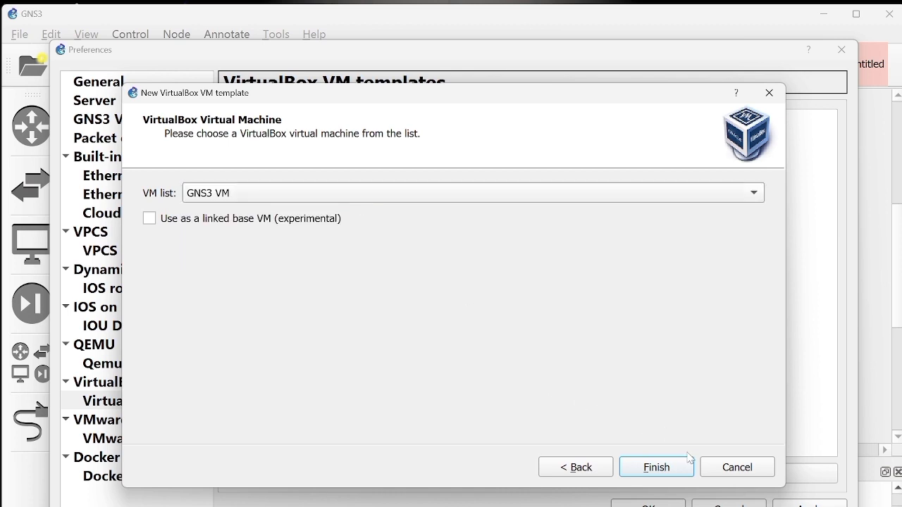
left_click(687, 468)
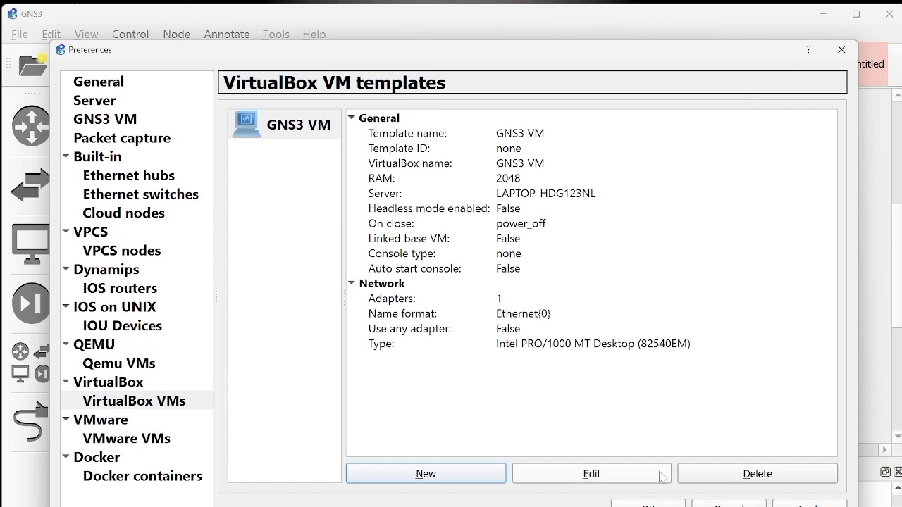
Step: Add a VirtualBox VM template for mikrotik 1, running on the local computer
left_click(499, 476)
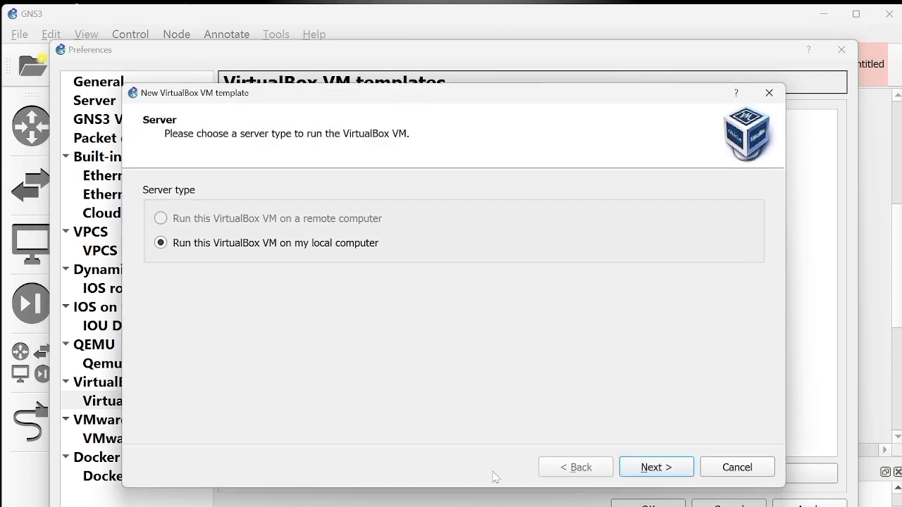
left_click(687, 472)
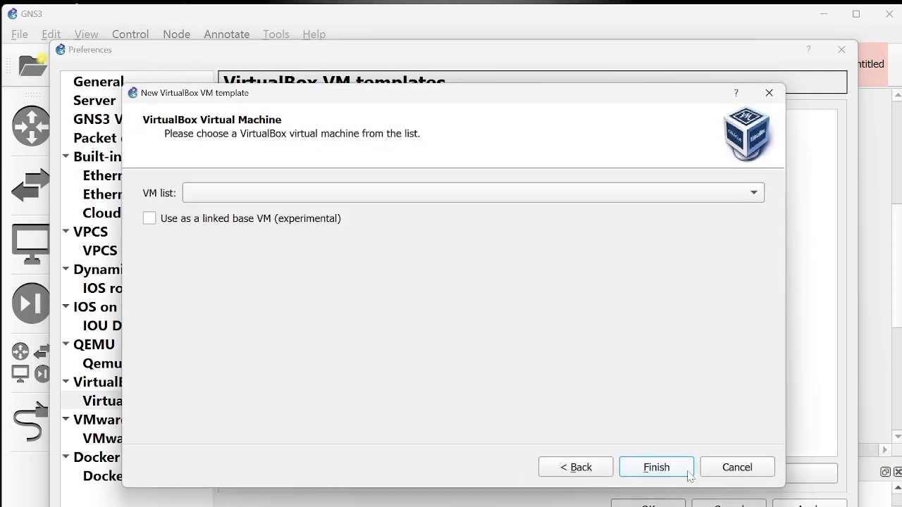
left_click(688, 472)
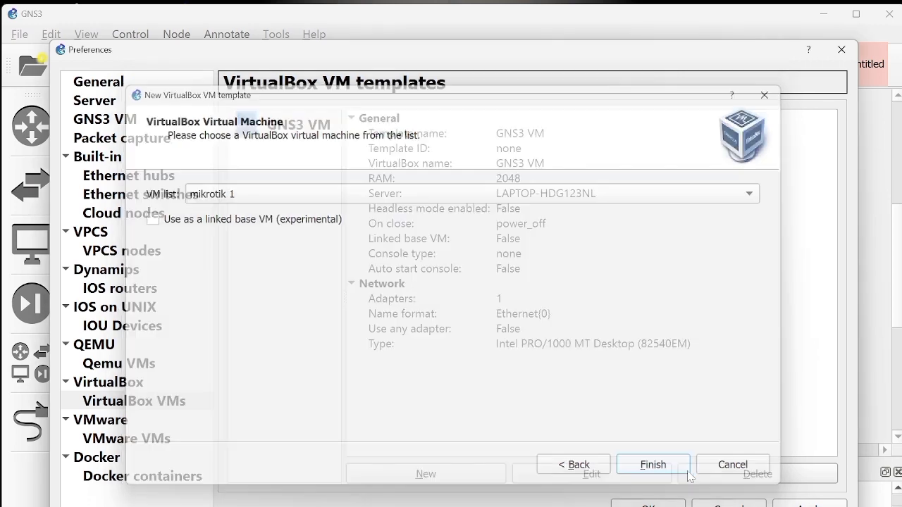
Step: Add a VirtualBox VM template for mikrotik 2 with the local computer as server
left_click(499, 476)
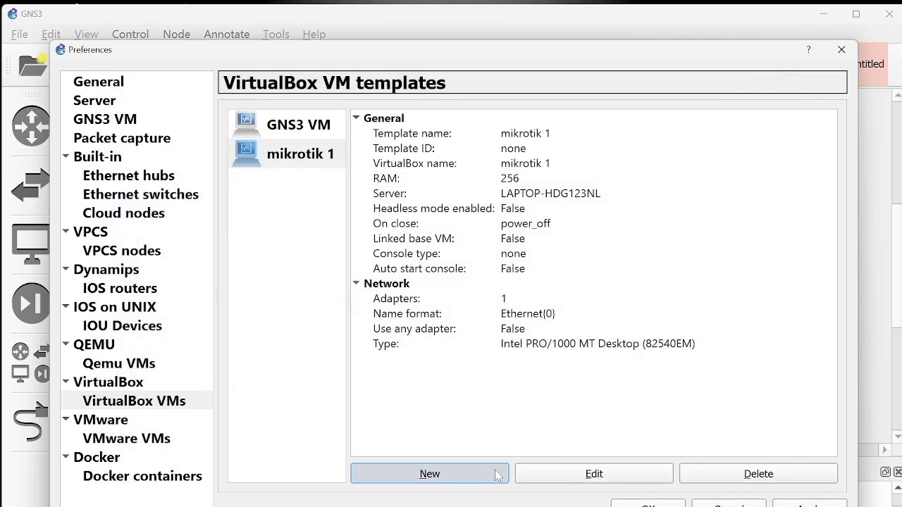
left_click(689, 471)
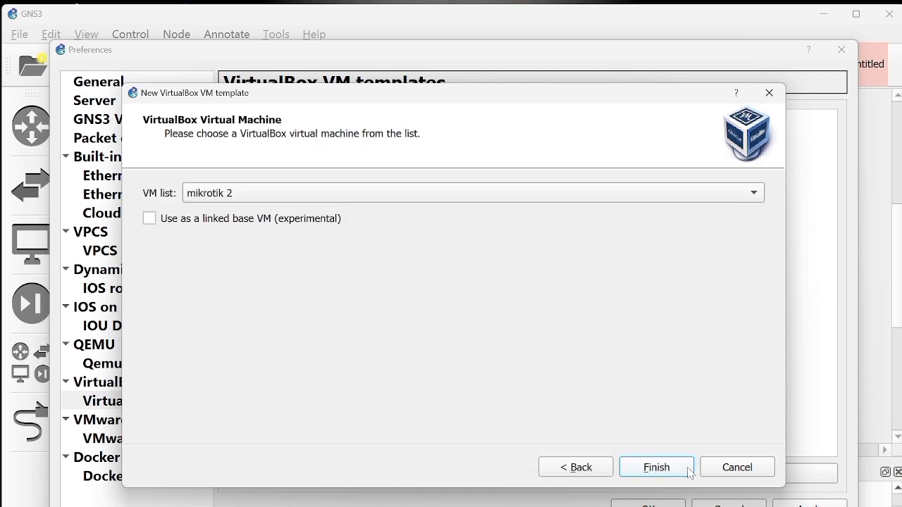
left_click(689, 470)
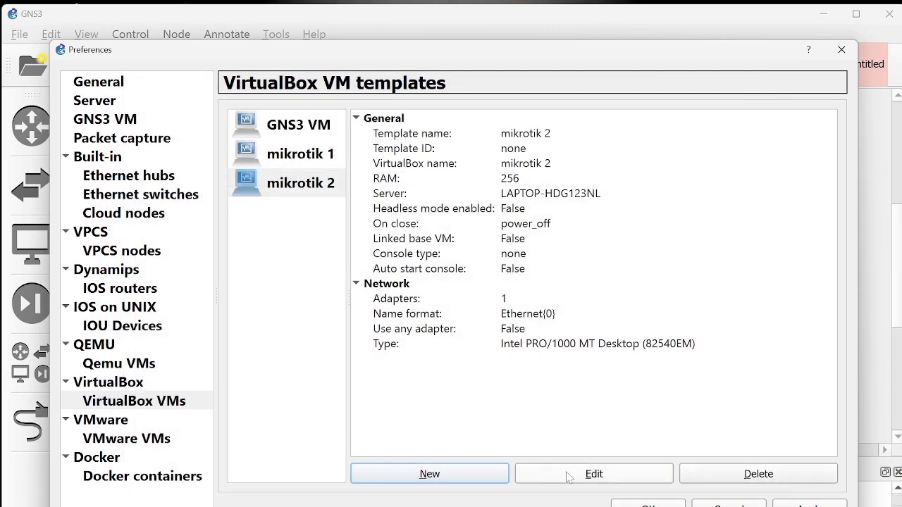
Step: Add a VirtualBox VM template for mikrotik 3, run on the local computer
left_click(493, 474)
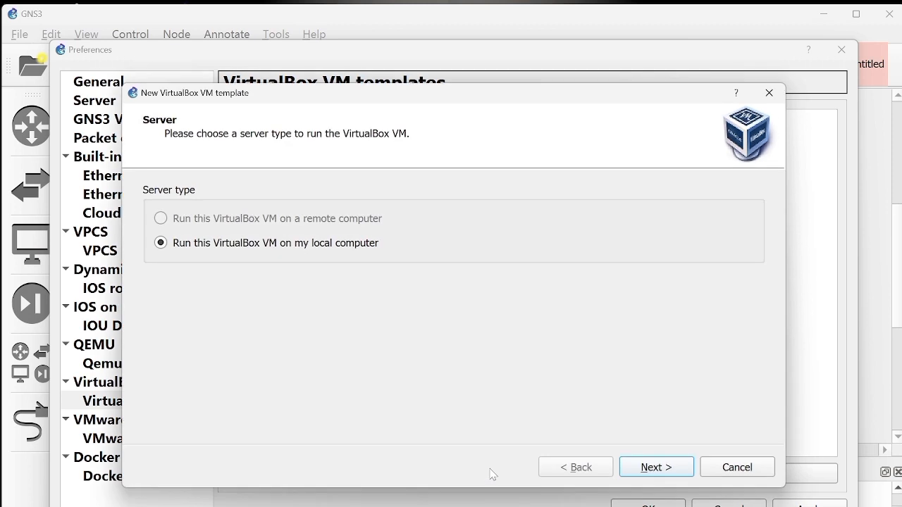
left_click(687, 472)
left_click(687, 468)
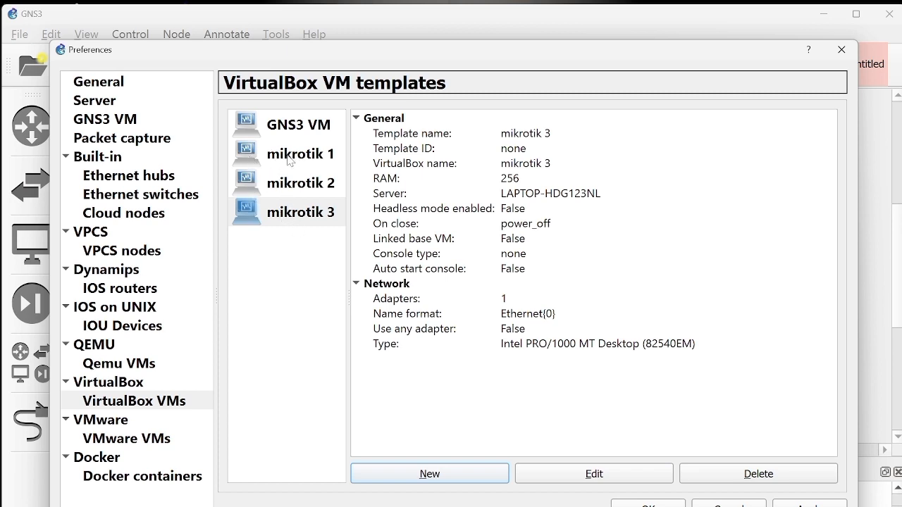
Step: Open the mikrotik 1 template's configuration and change its symbol to :/symbols/router.svg
double_click(289, 160)
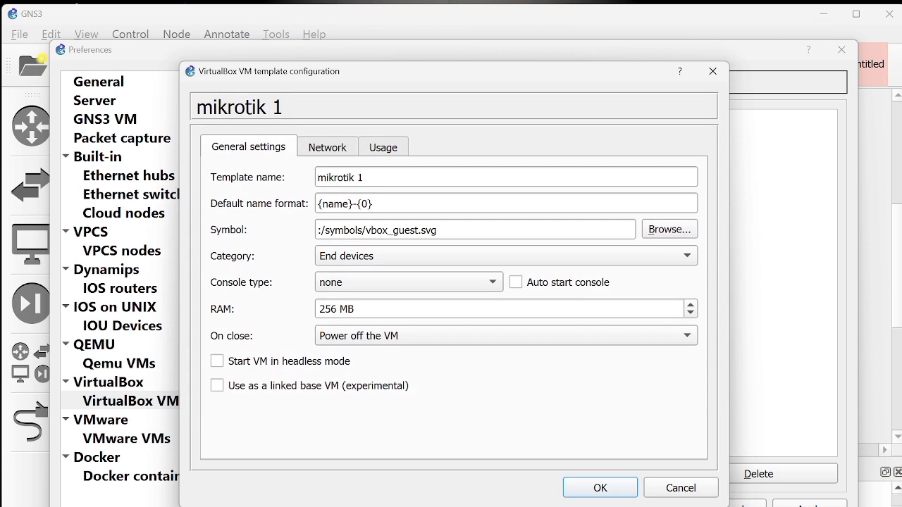
left_click(419, 230)
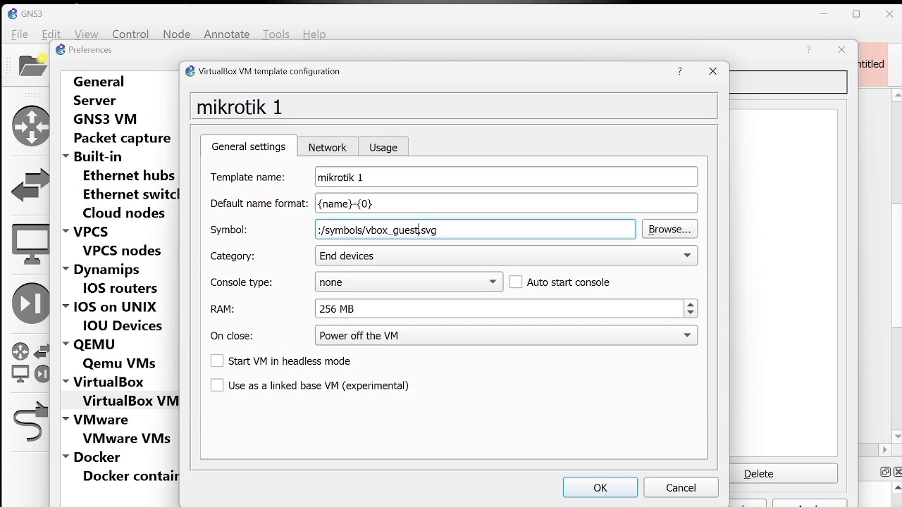
key("BackSpace")
key("BackSpace")
key("BackSpace")
key("BackSpace")
key("BackSpace")
key("BackSpace")
key("BackSpace")
key("BackSpace")
key("BackSpace")
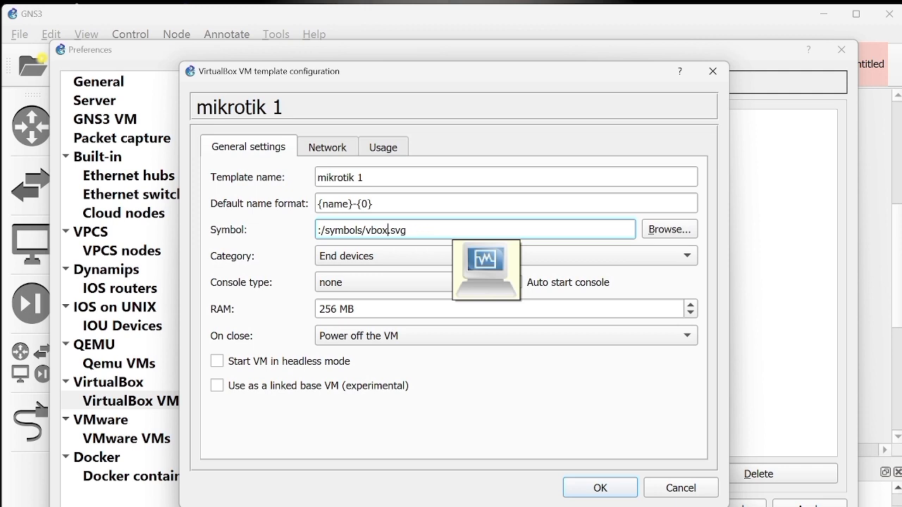
key("BackSpace")
type("router")
Step: Set the mikrotik 1 template's category to Routers and its console type to telnet
left_click(396, 257)
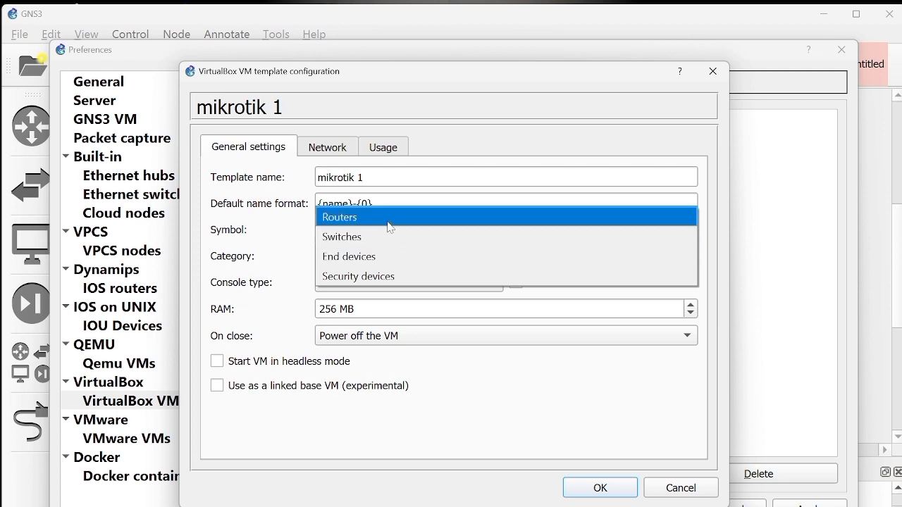
left_click(390, 227)
left_click(381, 290)
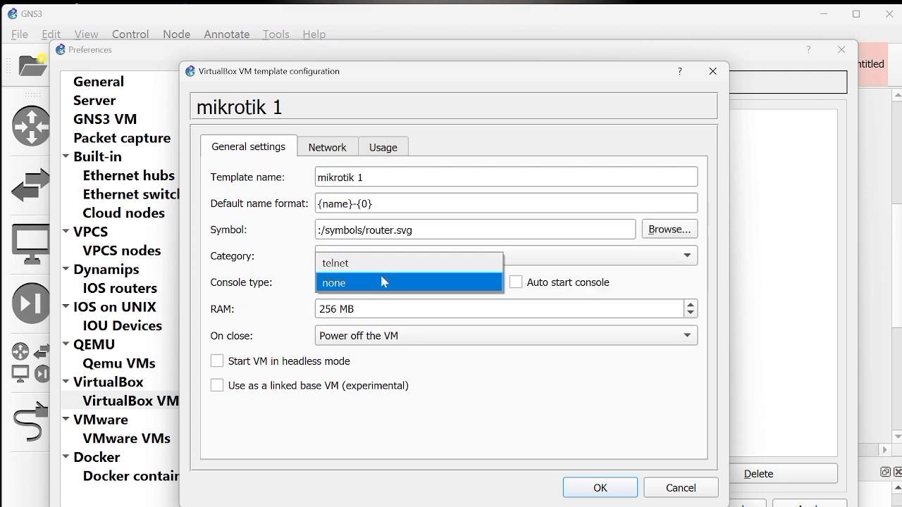
left_click(384, 273)
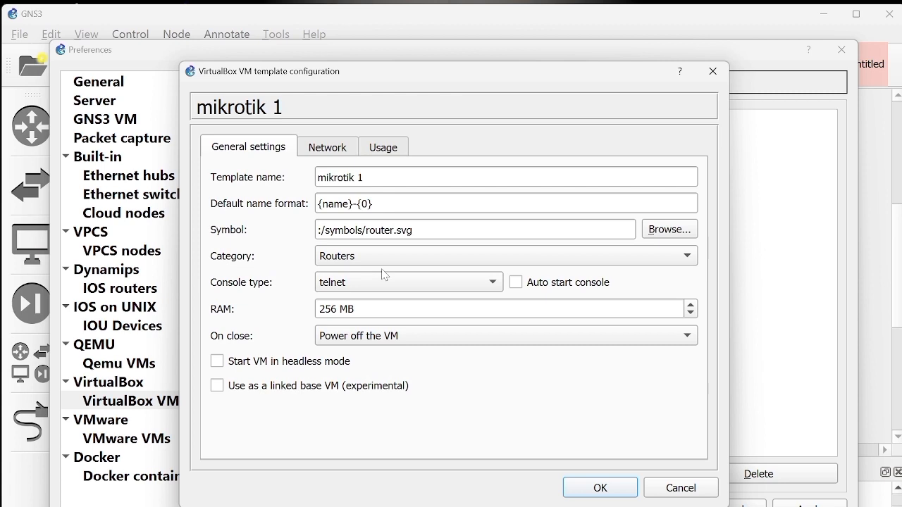
Step: Give the mikrotik 1 template 8 network adapters with the name format Ethernet{1} and save the template
left_click(328, 154)
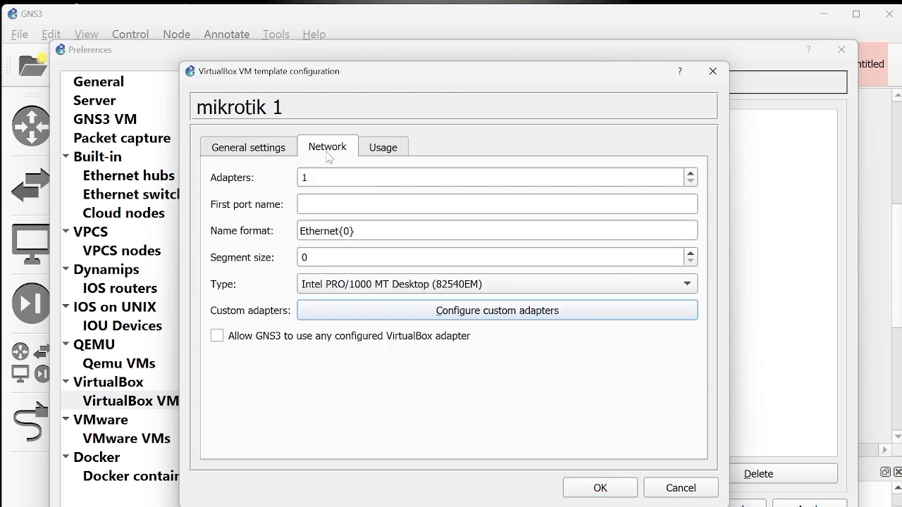
left_click(333, 178)
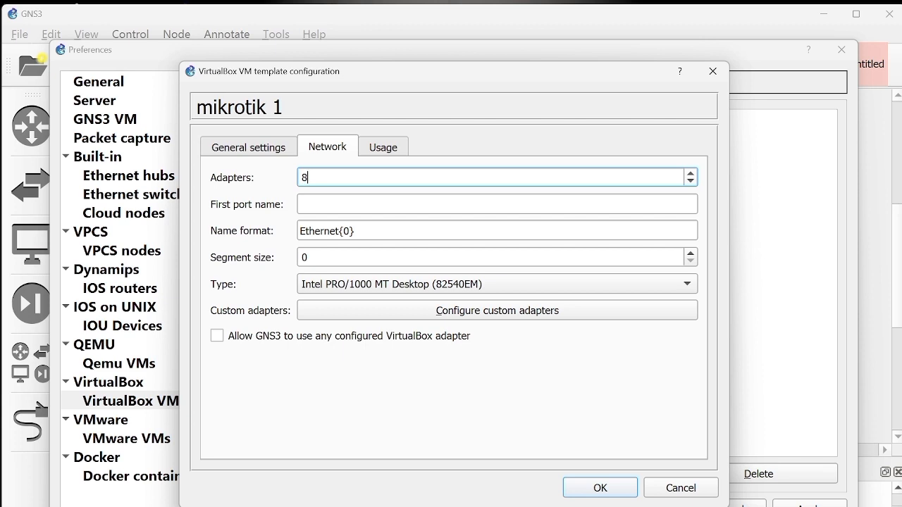
left_click(350, 231)
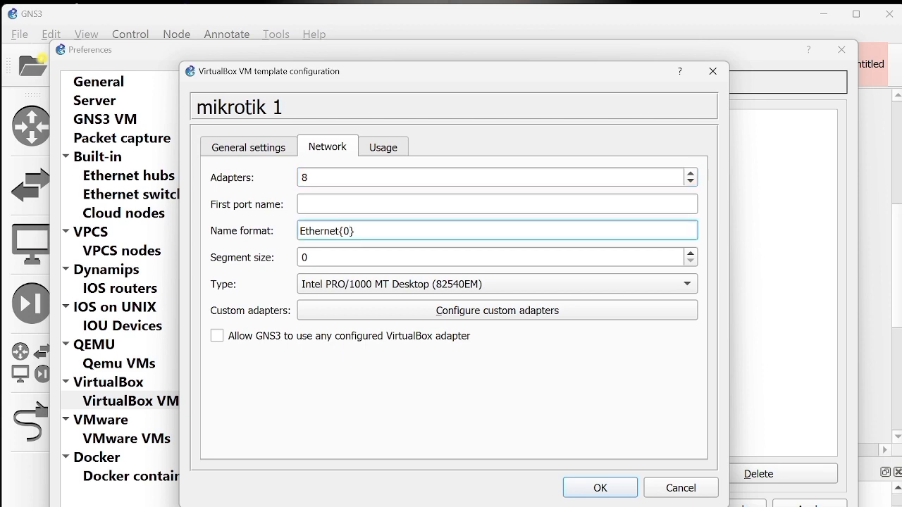
key("BackSpace")
type("1")
left_click(600, 488)
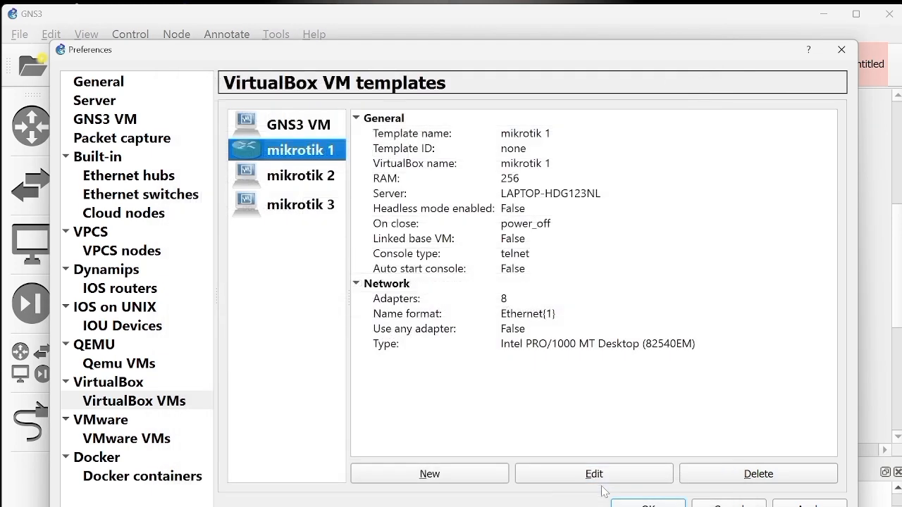
Step: Open the mikrotik 2 template's configuration and change its symbol to :/symbols/router.svg
double_click(325, 176)
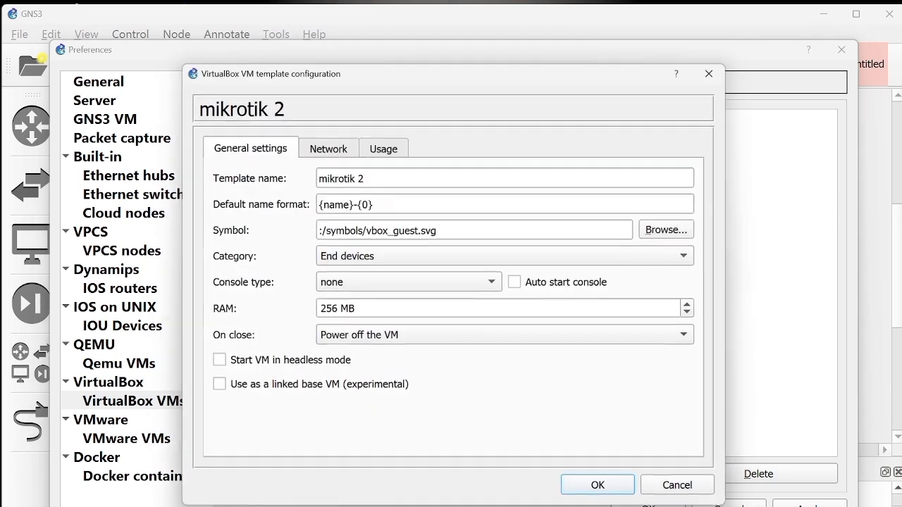
left_click(419, 230)
key("BackSpace")
key("BackSpace")
key("BackSpace")
key("BackSpace")
key("BackSpace")
key("BackSpace")
key("BackSpace")
key("BackSpace")
key("BackSpace")
key("BackSpace")
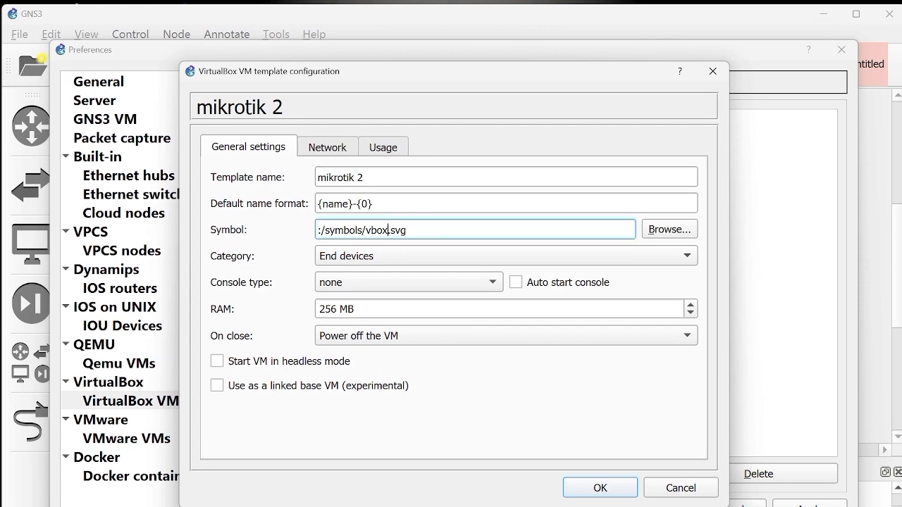
type("router")
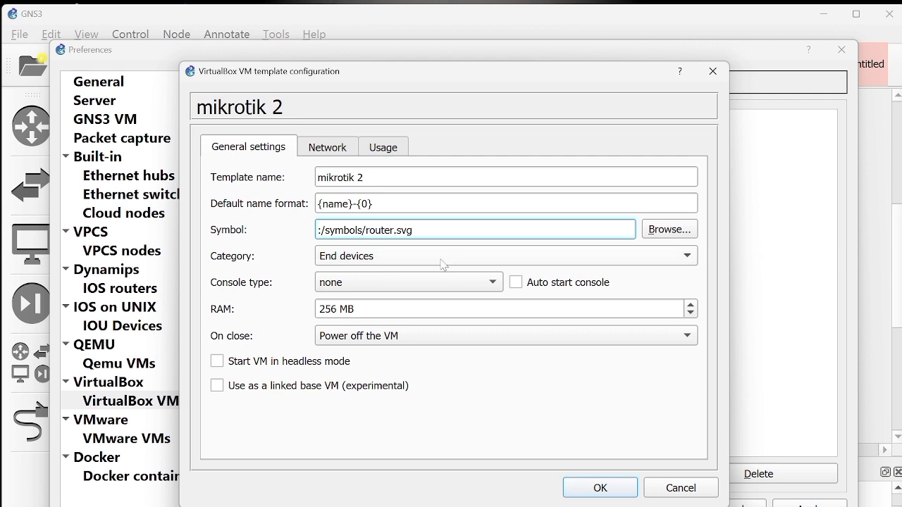
Step: Set the mikrotik 2 template's category to Routers and its console type to telnet
left_click(442, 264)
left_click(423, 218)
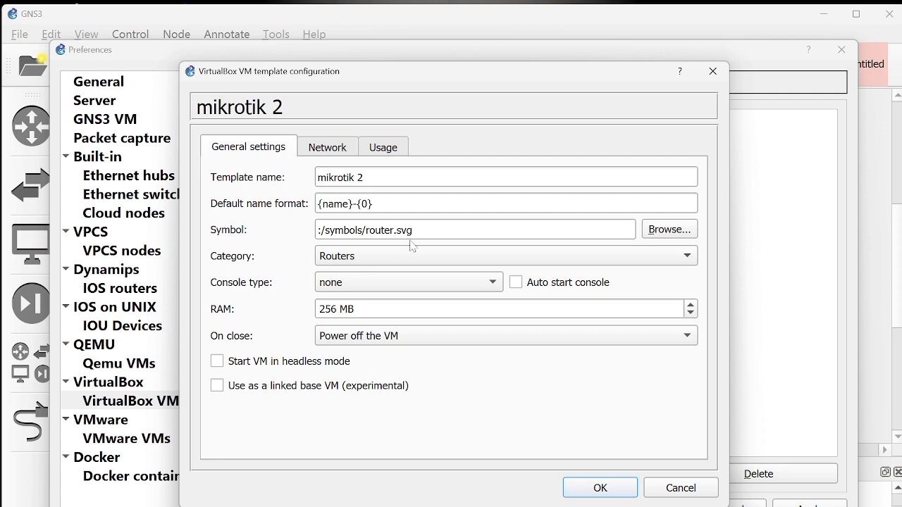
left_click(360, 284)
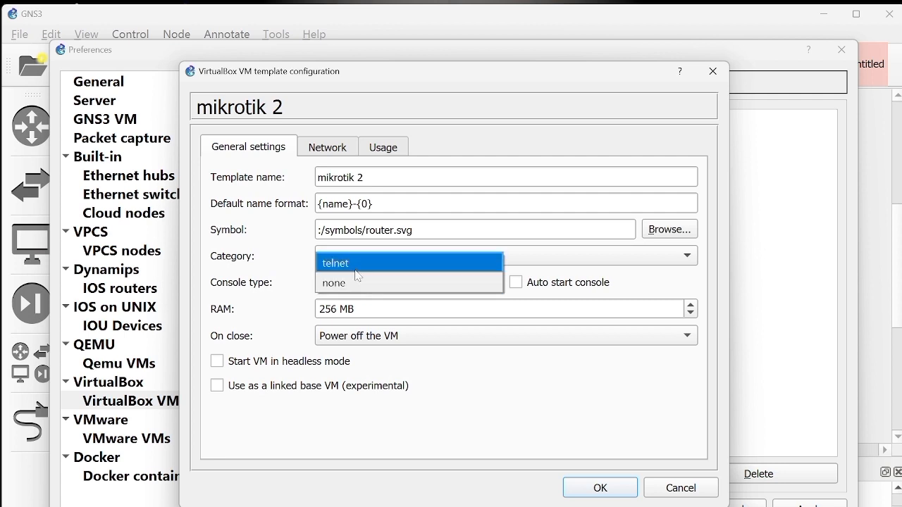
left_click(354, 265)
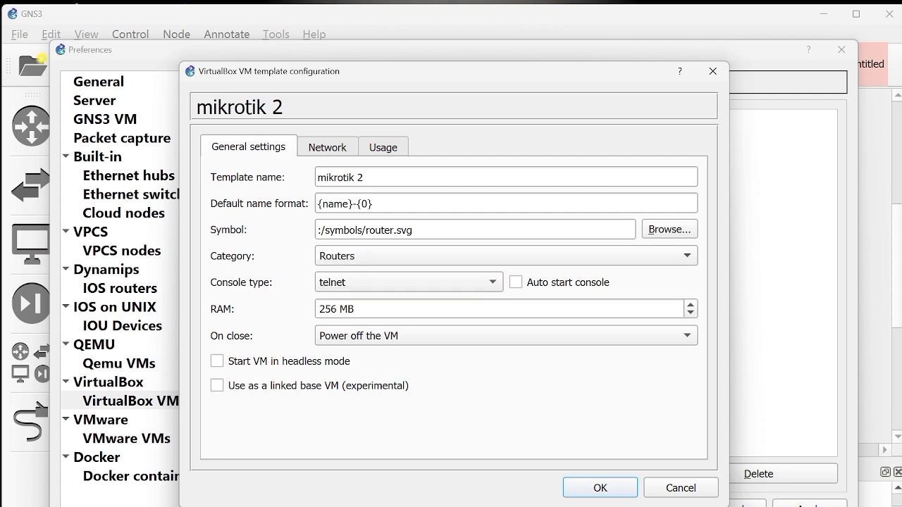
Step: Give the mikrotik 2 template 8 network adapters with the name format Ethernet{1} and save the template
left_click(328, 147)
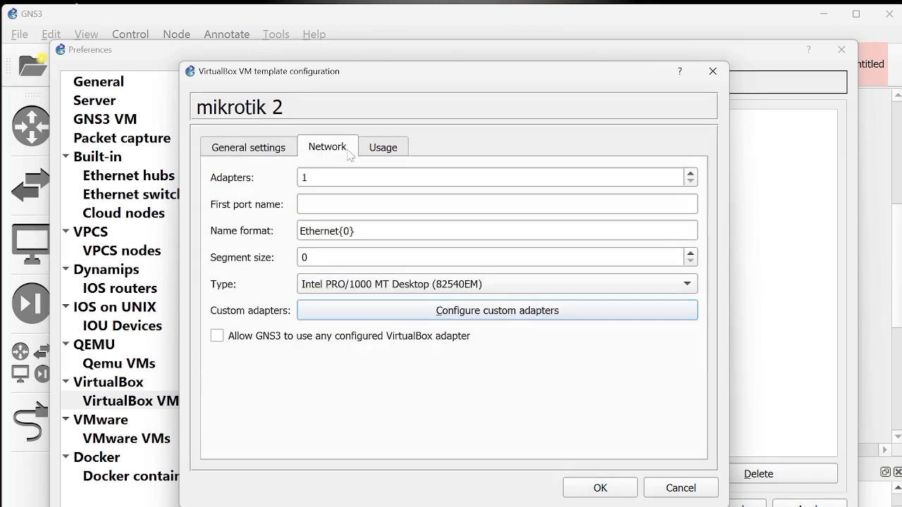
left_click(309, 178)
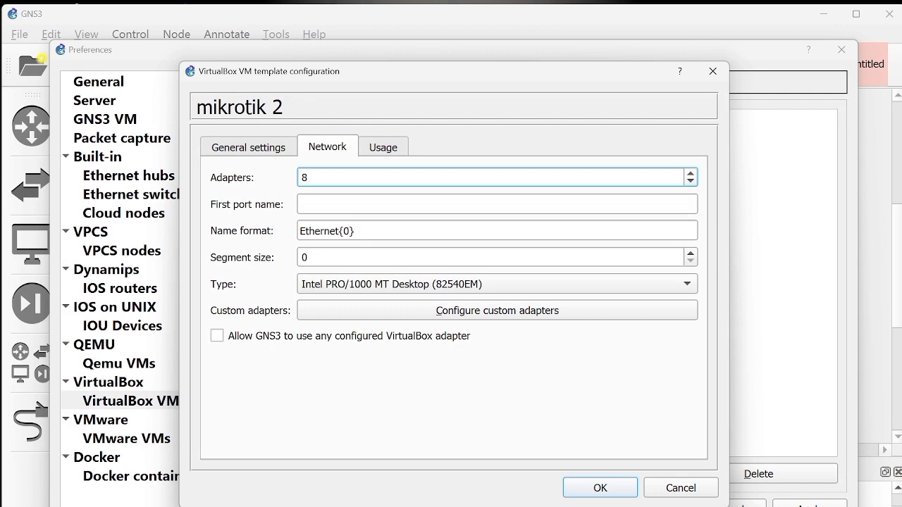
left_click(350, 231)
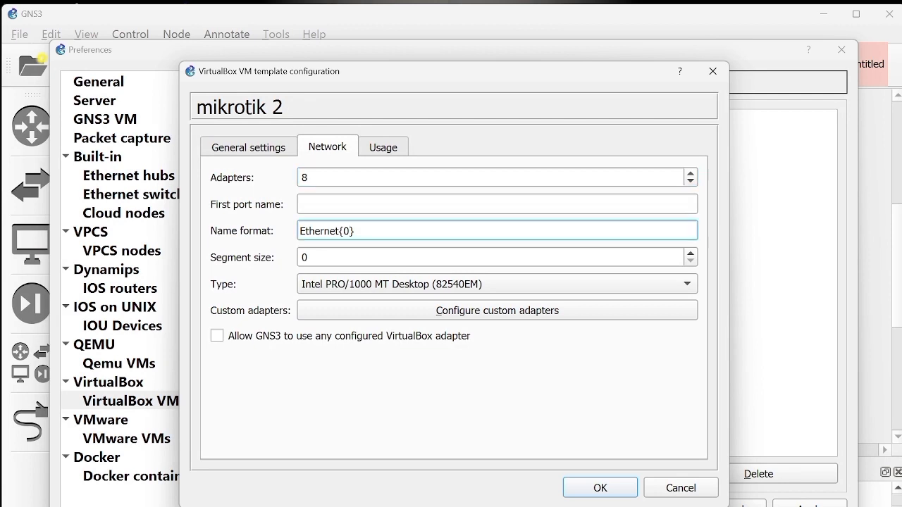
type("1")
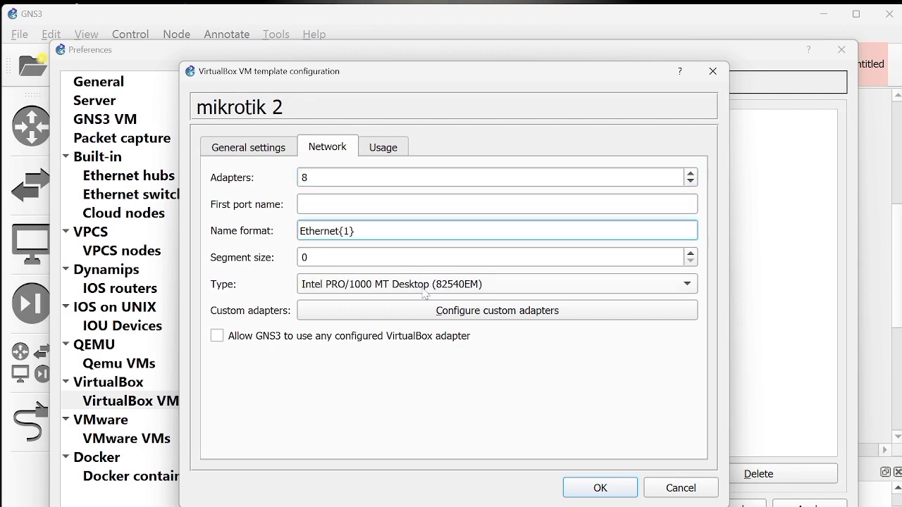
left_click(599, 486)
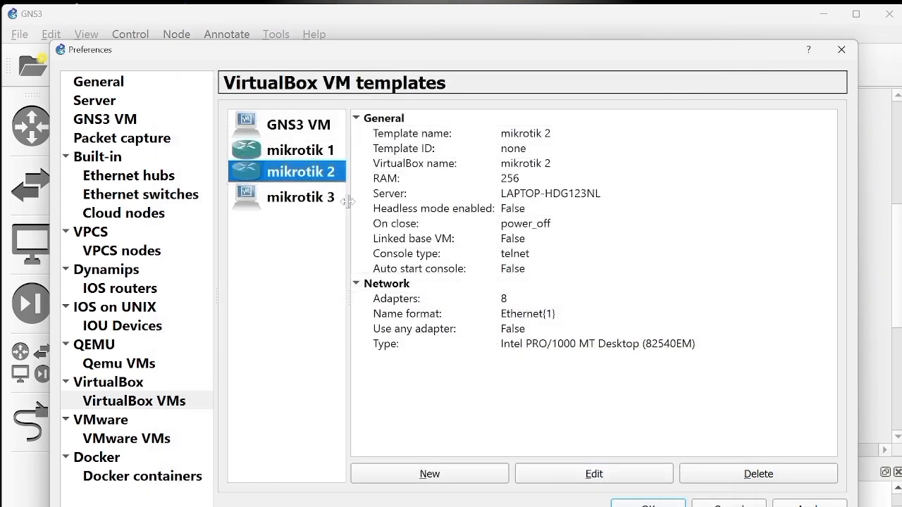
Step: Open the mikrotik 3 template's configuration and change its symbol to :/symbols/router.svg
double_click(321, 197)
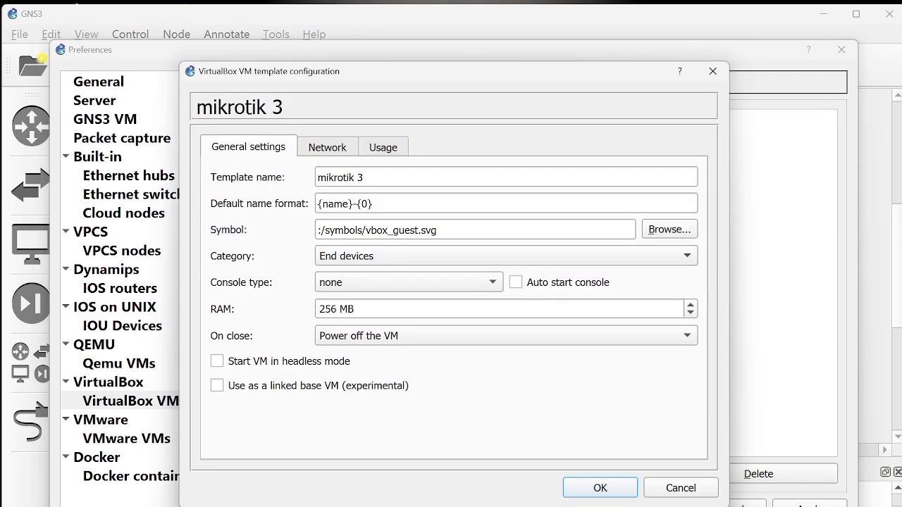
left_click_drag(418, 230, 362, 230)
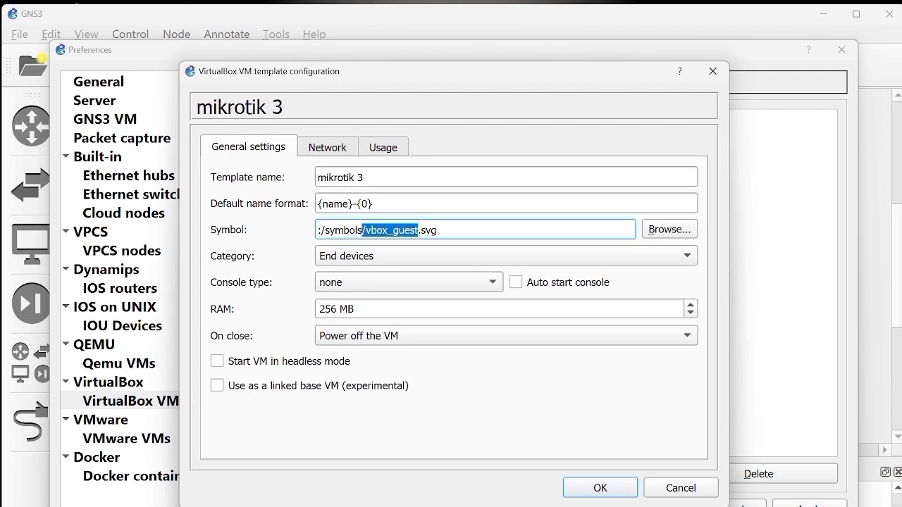
key("BackSpace")
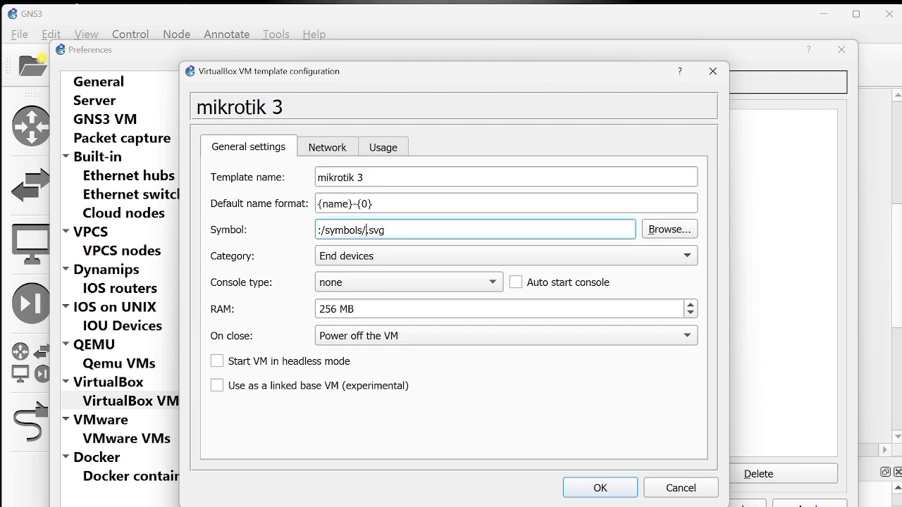
type("router")
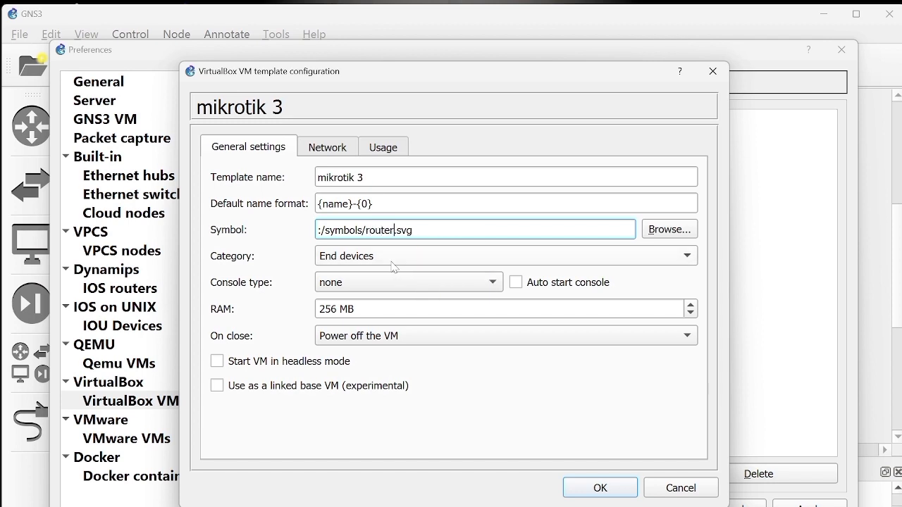
Step: Set the mikrotik 3 template's category to Routers and its console type to telnet
left_click(394, 257)
left_click(393, 218)
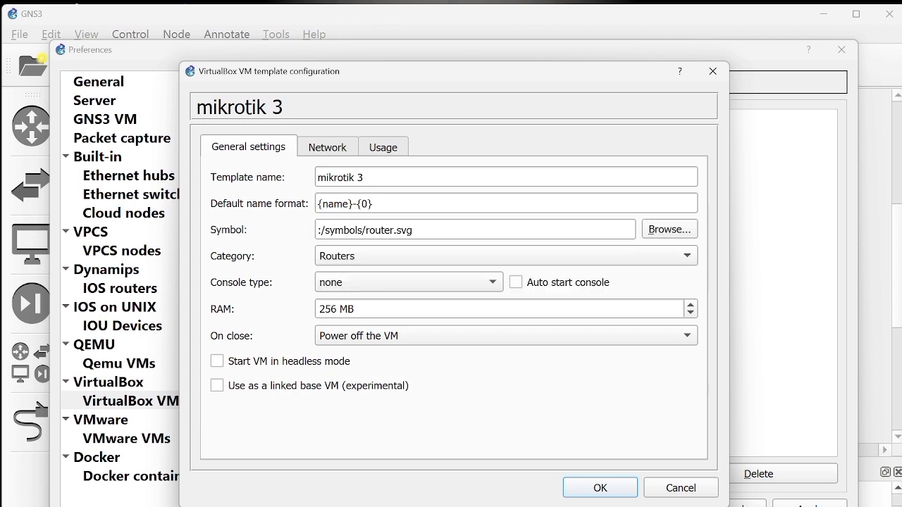
left_click(398, 281)
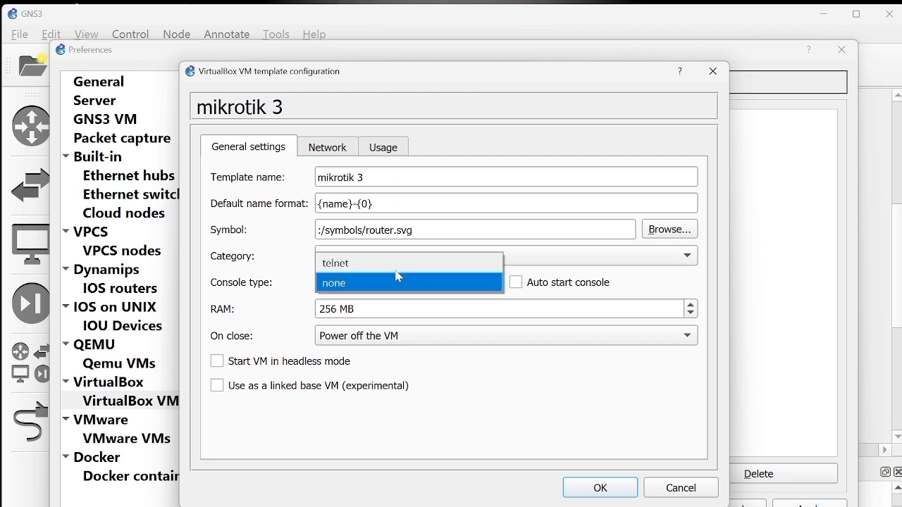
left_click(394, 264)
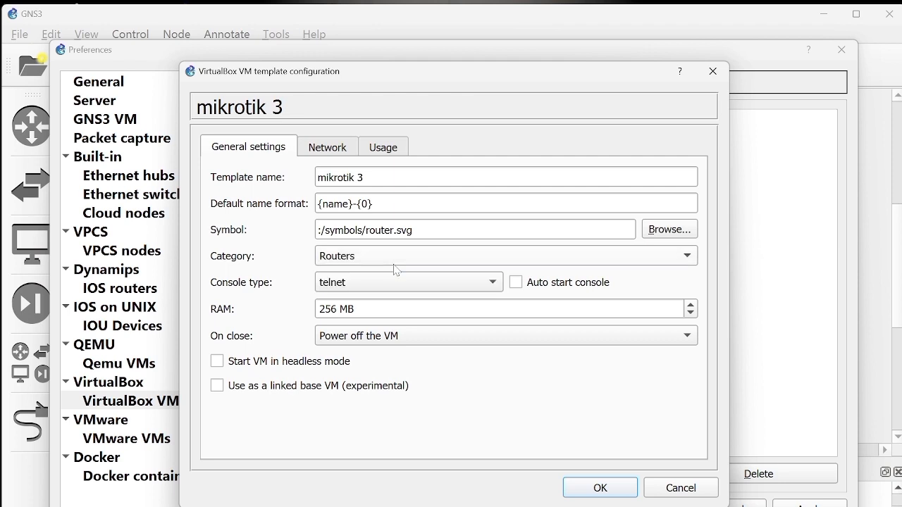
Step: Give the mikrotik 3 template 8 network adapters with the name format Ethernet{1}, and save the template and the preferences
left_click(355, 156)
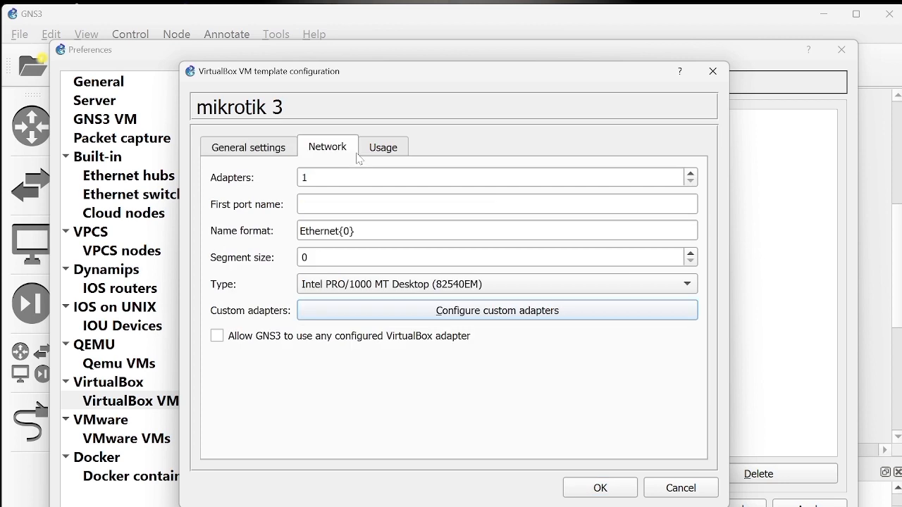
left_click(359, 177)
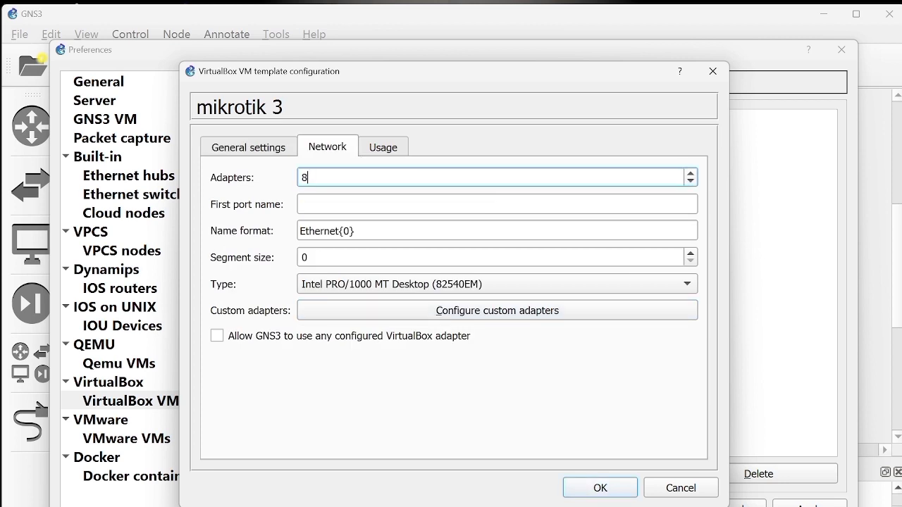
left_click(350, 231)
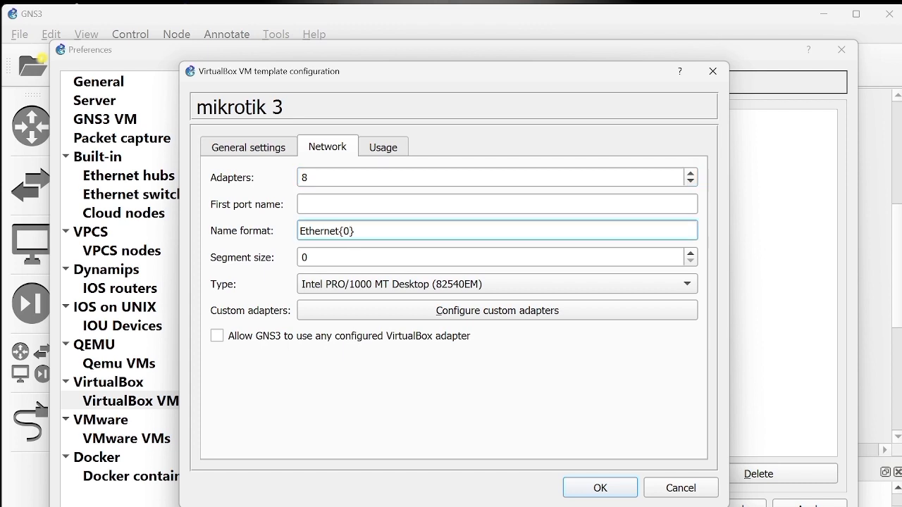
type("1")
left_click(603, 488)
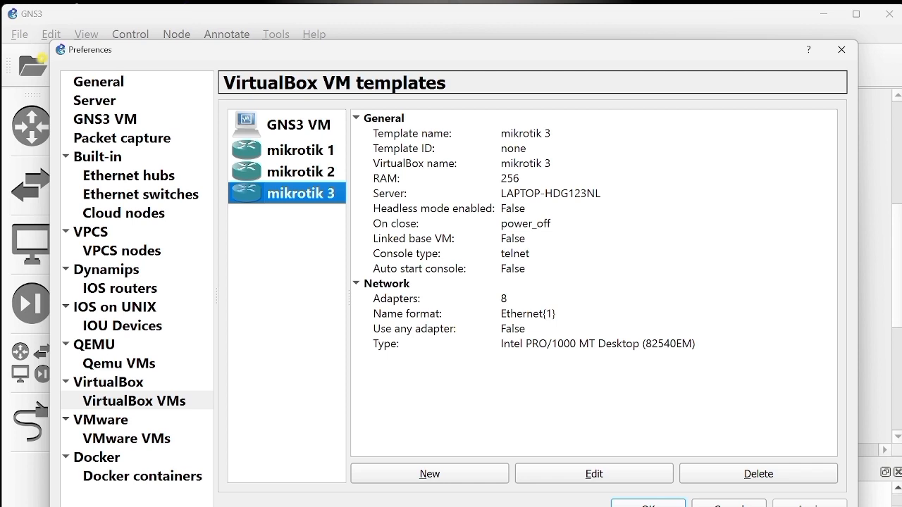
left_click(647, 503)
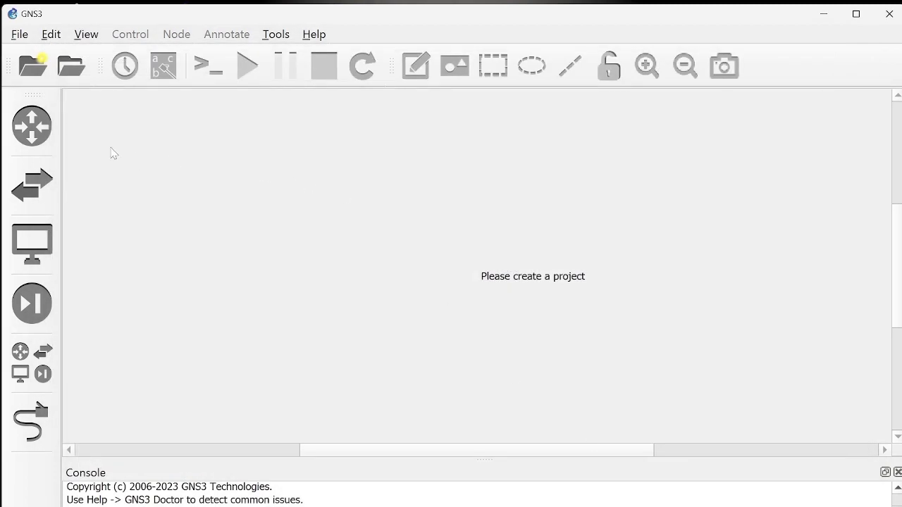
Step: Create a new project named untitled in the default location, overwriting the existing project of that name
left_click(40, 72)
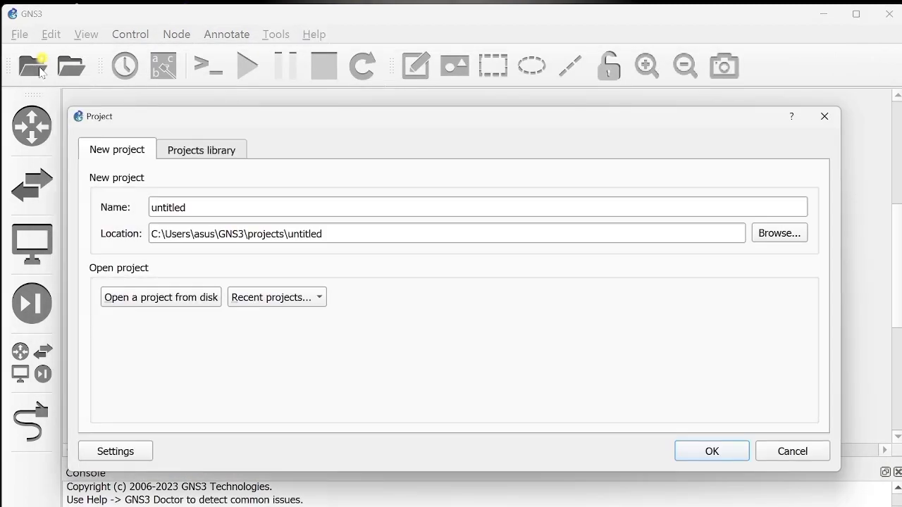
left_click(729, 453)
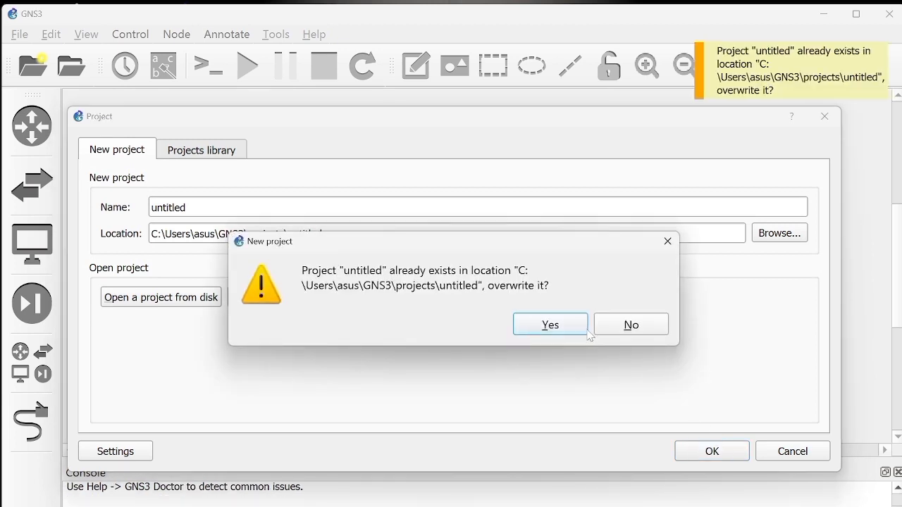
left_click(550, 325)
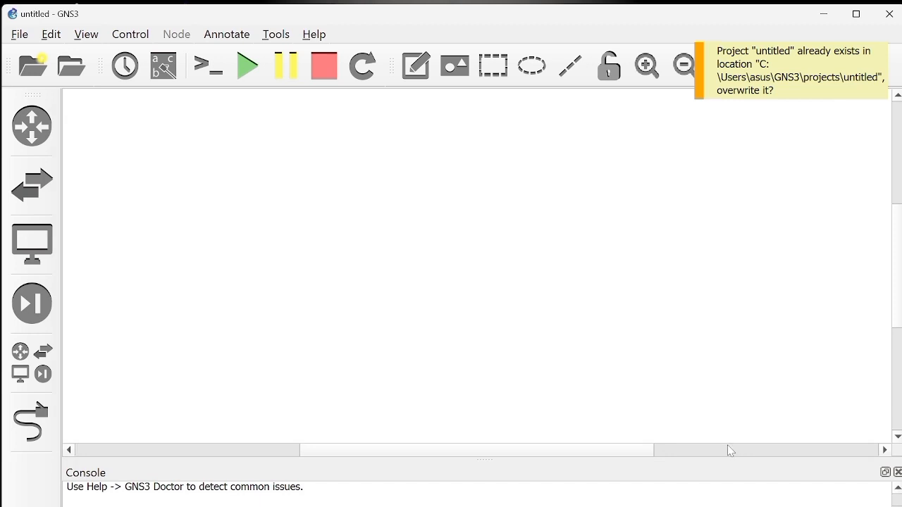
Step: Add one mikrotik 1 router and one mikrotik 2 router from the full device list to the workspace
left_click(36, 362)
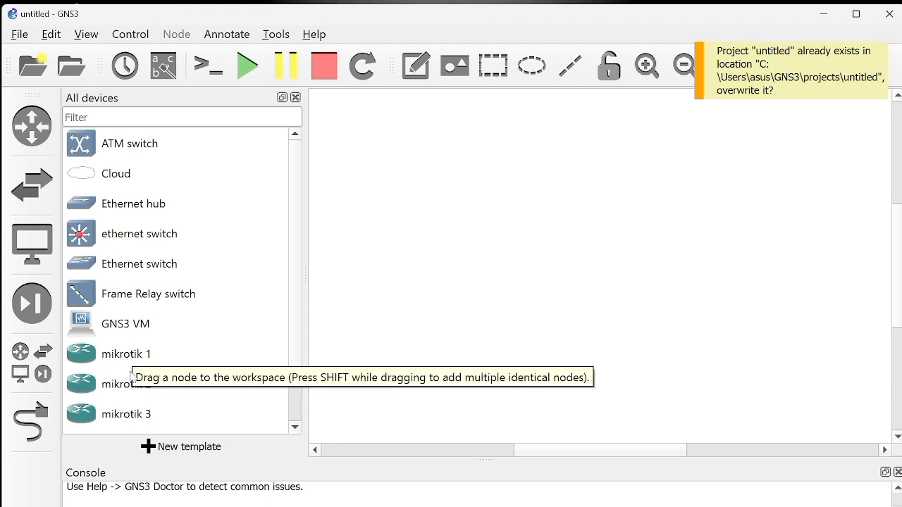
scroll(129, 411, "down", 1)
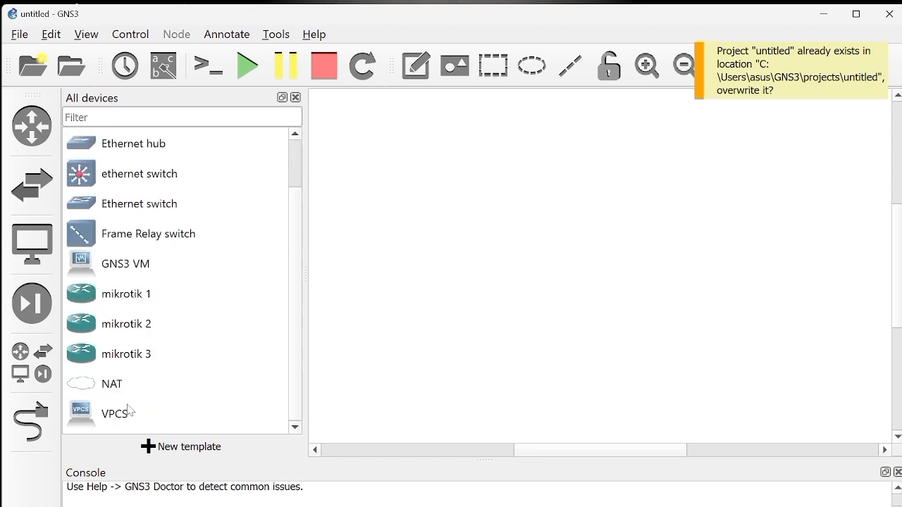
left_click(115, 299)
left_click_drag(115, 298, 440, 280)
left_click_drag(140, 324, 607, 322)
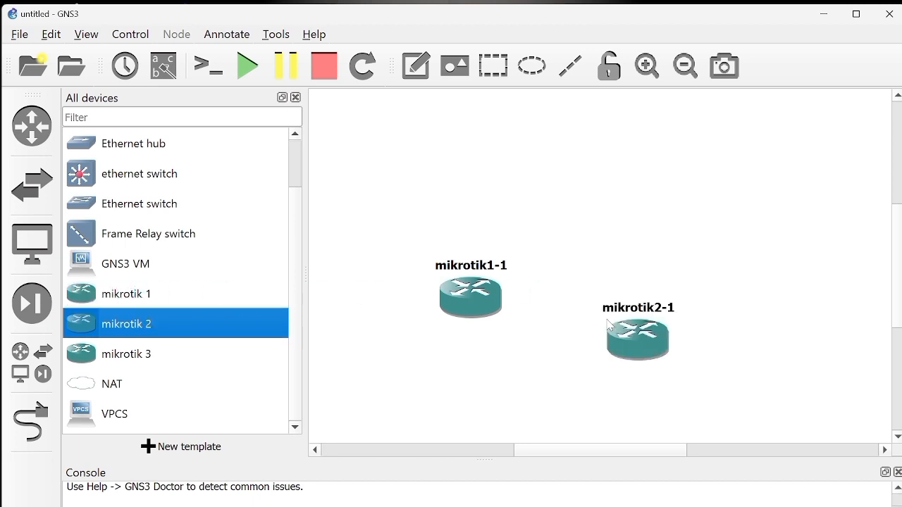
Step: Add a mikrotik 3 router and arrange the three routers in a horizontal row in the upper part of the workspace
double_click(198, 356)
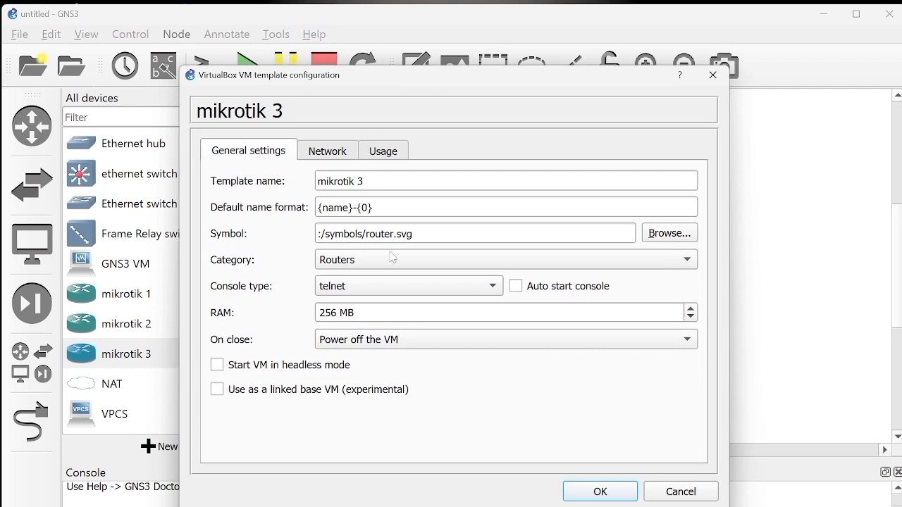
left_click(712, 75)
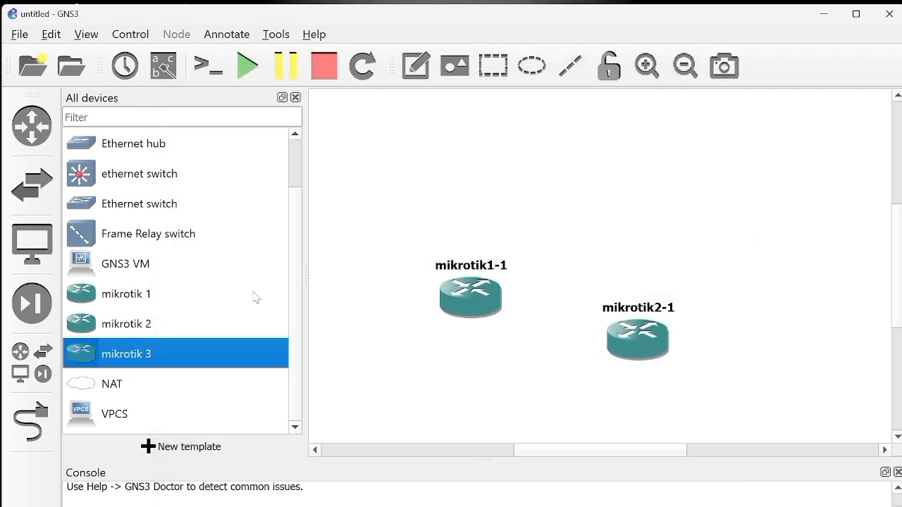
left_click_drag(158, 361, 765, 322)
left_click_drag(487, 294, 431, 189)
left_click_drag(641, 337, 615, 191)
left_click_drag(792, 325, 813, 184)
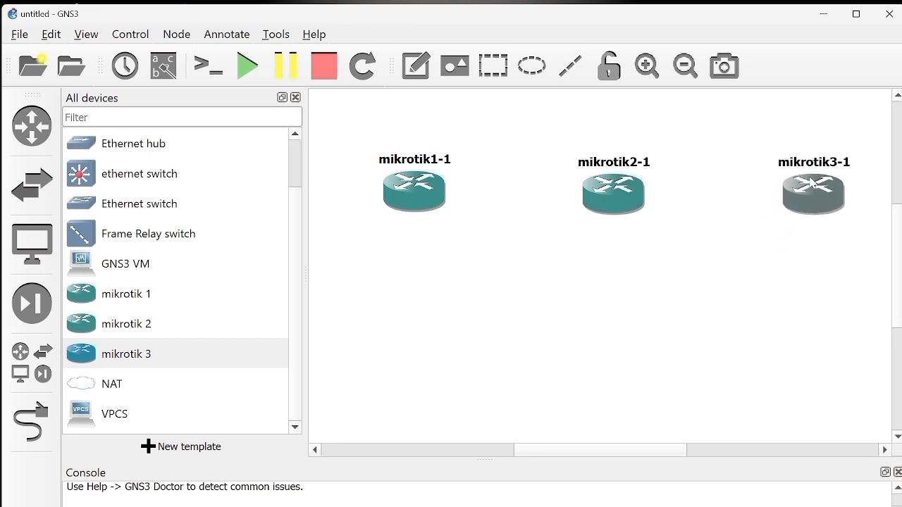
Step: Add a VPCS node hosted on the GNS3 VM server and position it below mikrotik1-1
left_click(129, 415)
left_click_drag(129, 414, 458, 425)
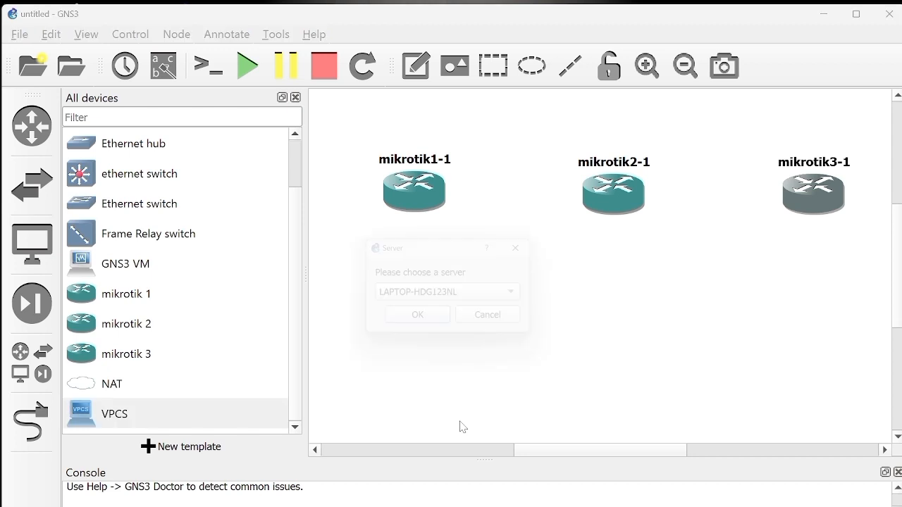
left_click(479, 302)
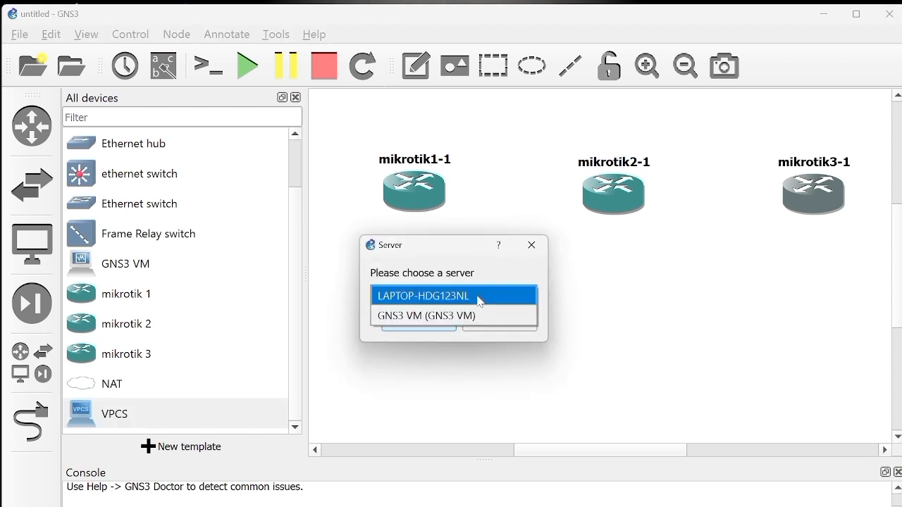
left_click(504, 315)
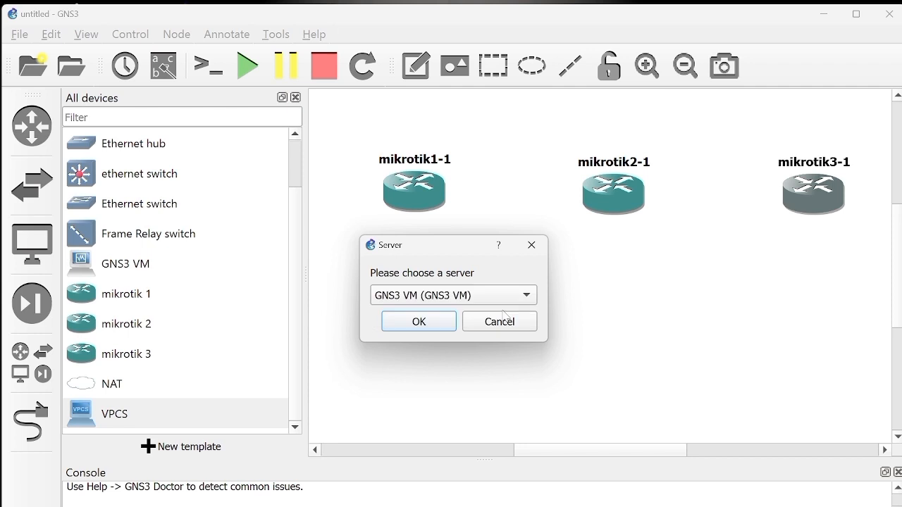
left_click(437, 327)
left_click_drag(484, 433, 412, 367)
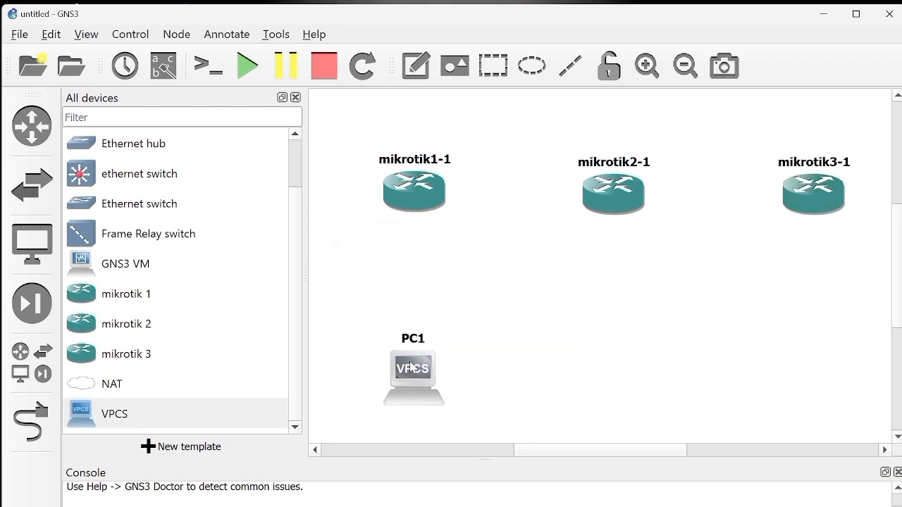
Step: Add a second VPCS node on the GNS3 VM server and position it below mikrotik2-1
left_click_drag(151, 406, 664, 403)
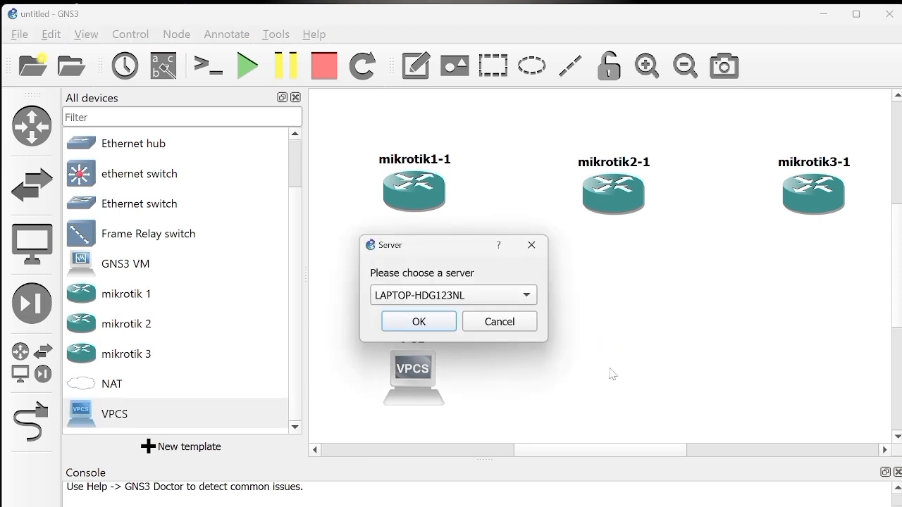
left_click(505, 300)
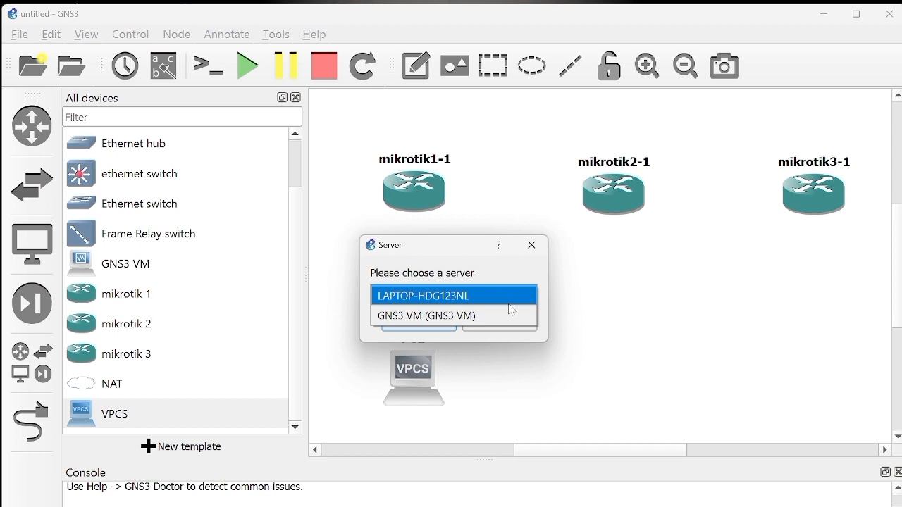
left_click(513, 314)
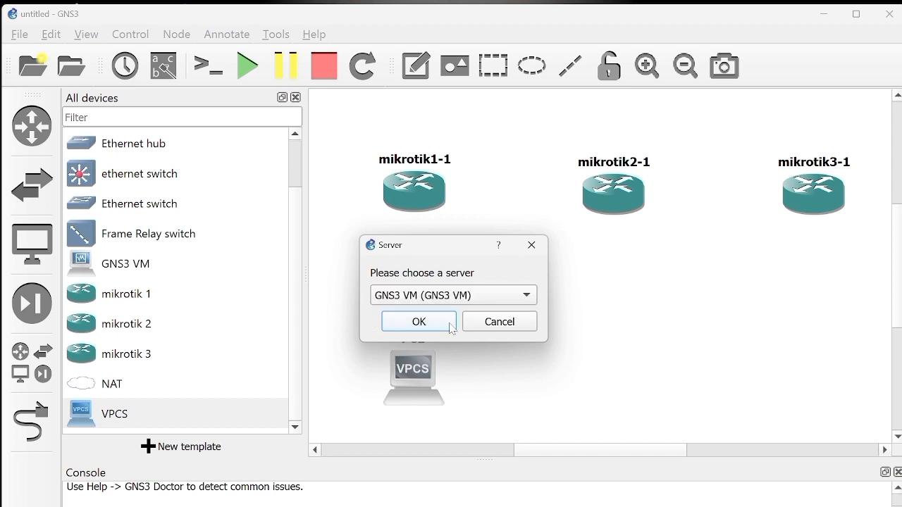
left_click(418, 321)
left_click_drag(694, 421, 621, 379)
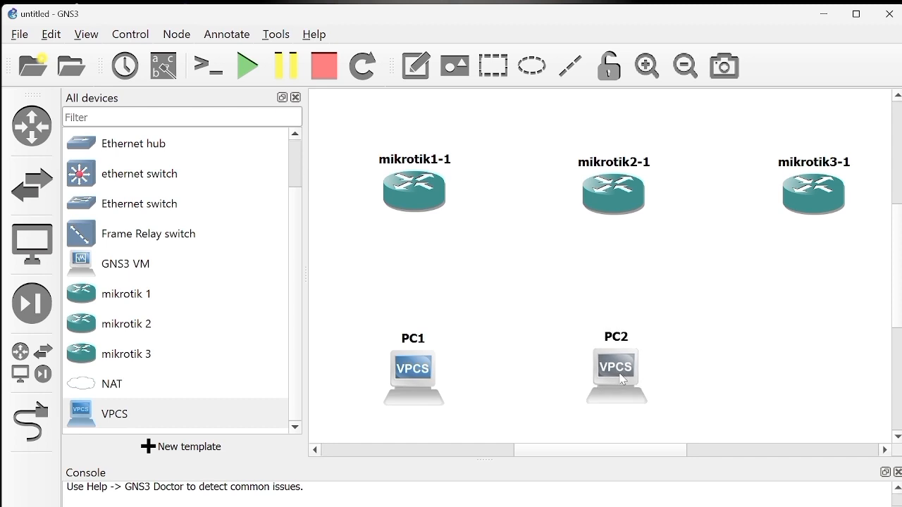
Step: Add a third VPCS node on the GNS3 VM server and position it below mikrotik3-1
left_click_drag(146, 414, 860, 416)
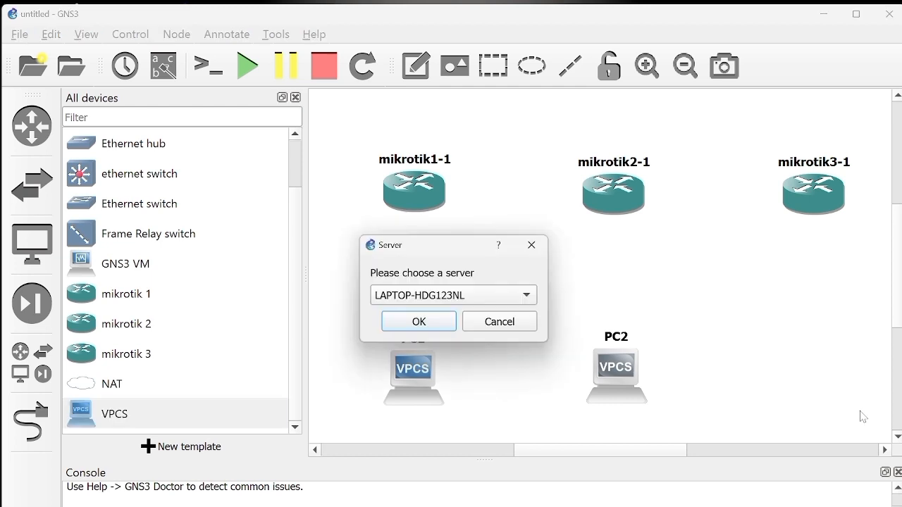
left_click(465, 300)
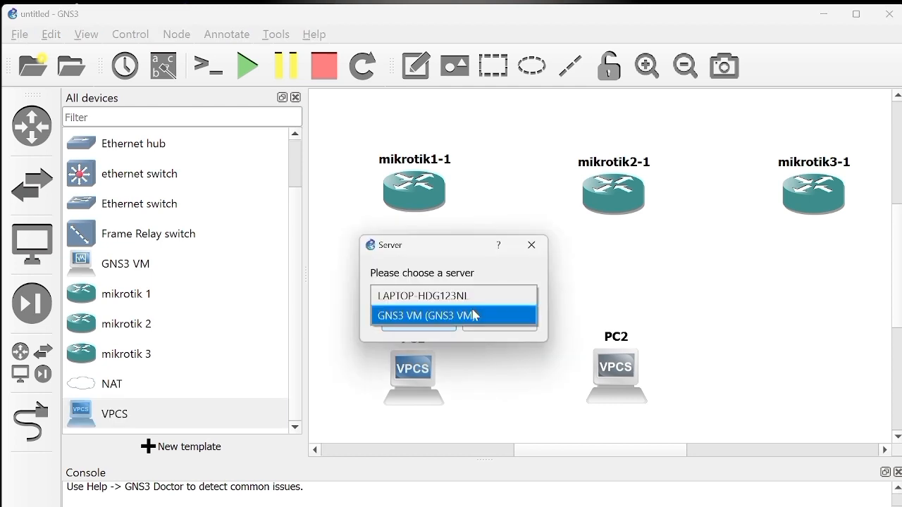
left_click(473, 315)
left_click(451, 323)
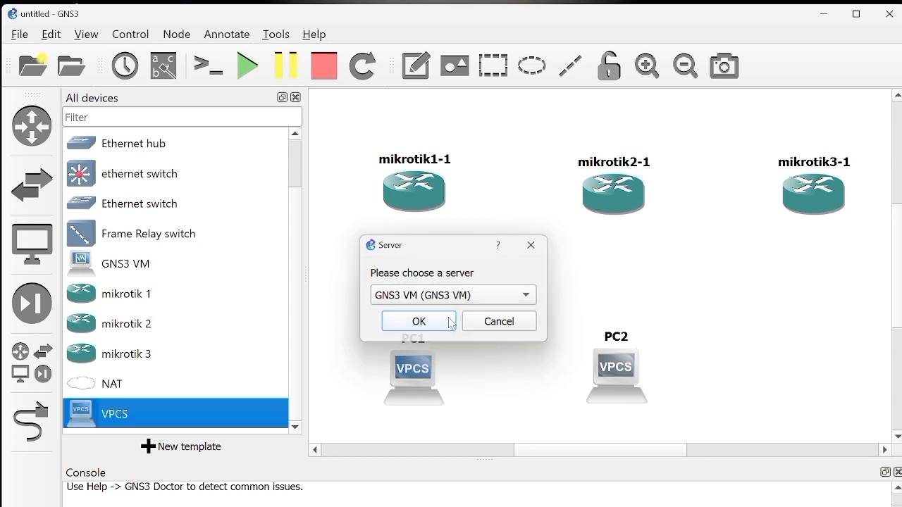
left_click_drag(876, 424, 798, 370)
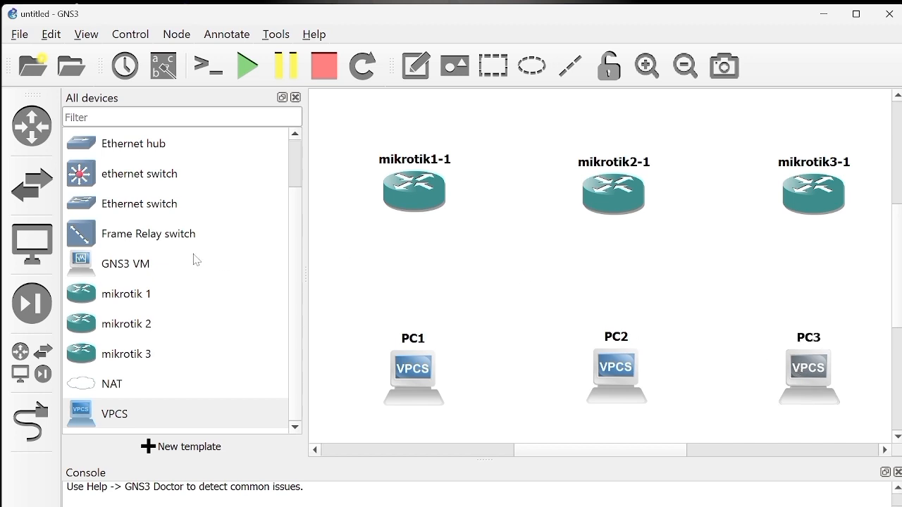
Step: Link port Ethernet2 of mikrotik1-1 to port Ethernet0 of PC1
left_click(28, 420)
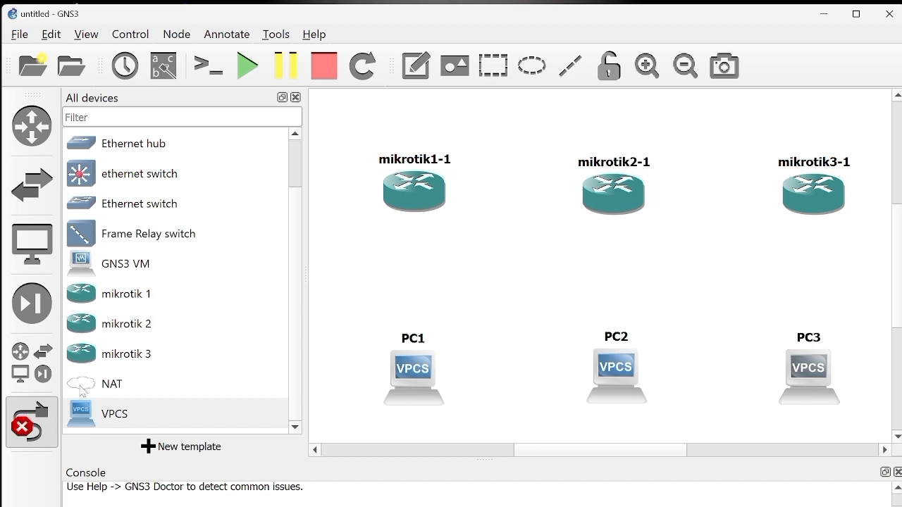
left_click(408, 182)
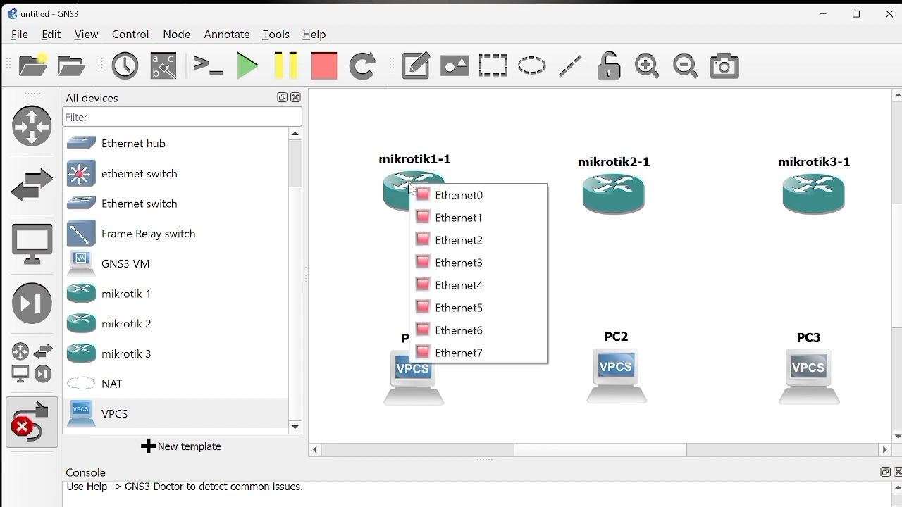
left_click(512, 240)
left_click(416, 366)
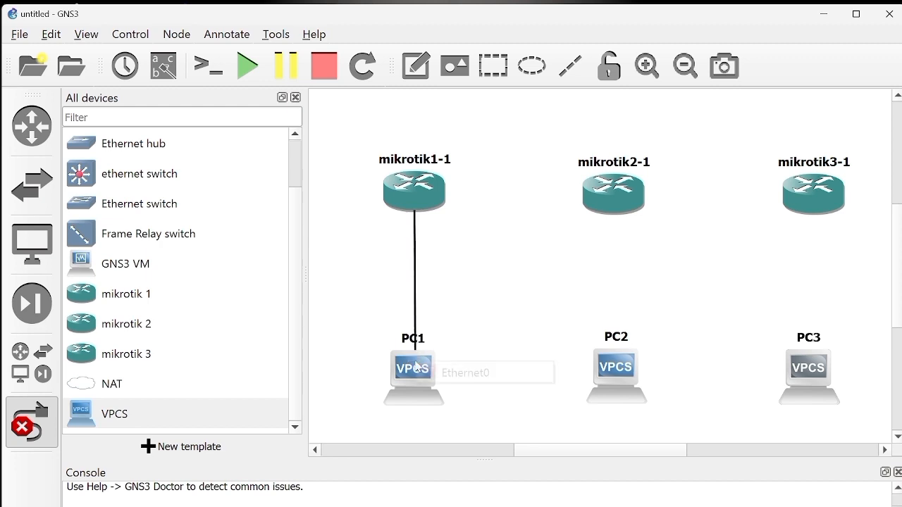
left_click(506, 374)
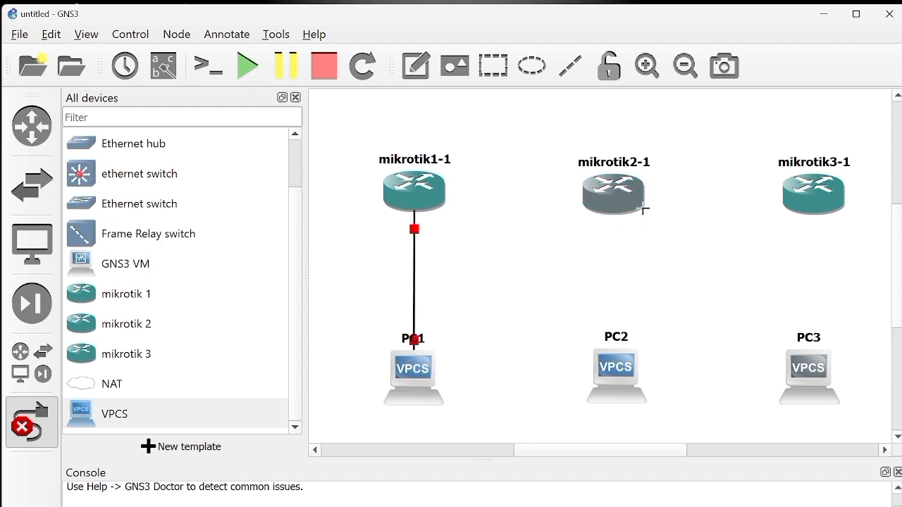
Step: Link port Ethernet2 of mikrotik2-1 to port Ethernet0 of PC2
left_click(611, 197)
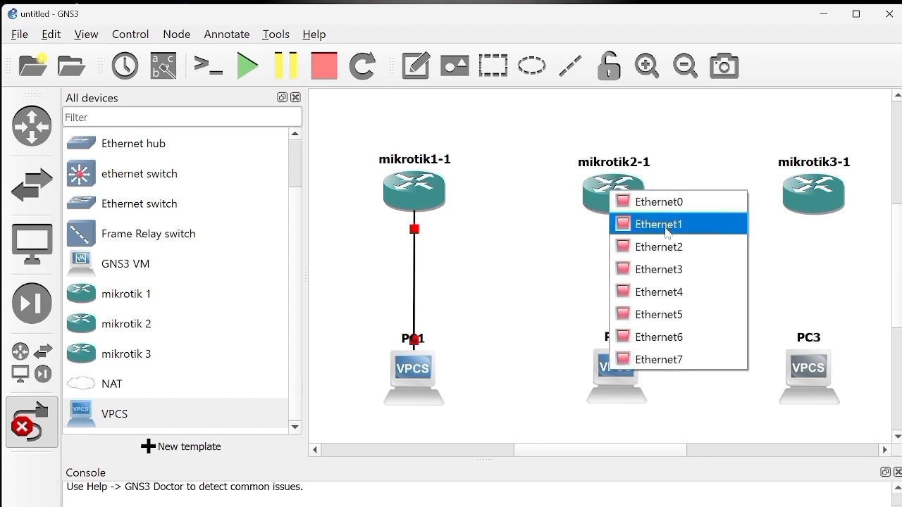
key("Escape")
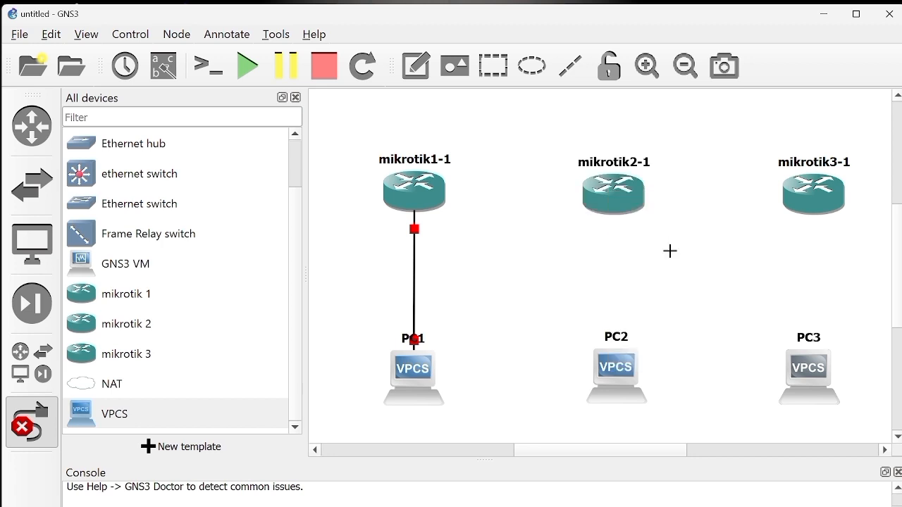
left_click(619, 368)
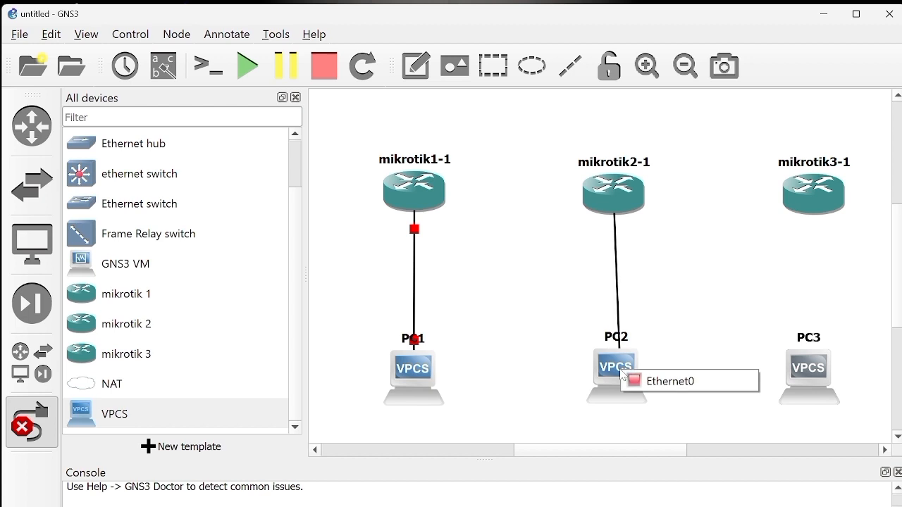
left_click(730, 387)
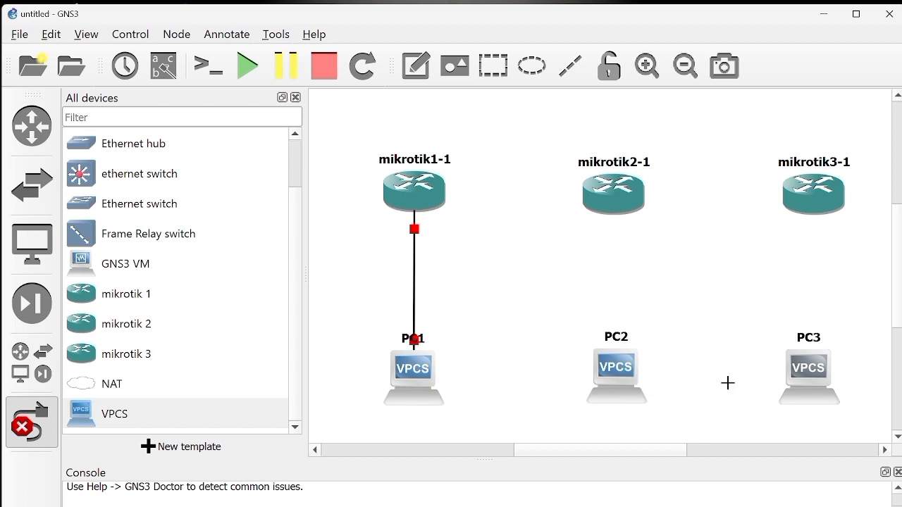
Step: Link port Ethernet2 of mikrotik3-1 to port Ethernet0 of PC3
left_click(806, 199)
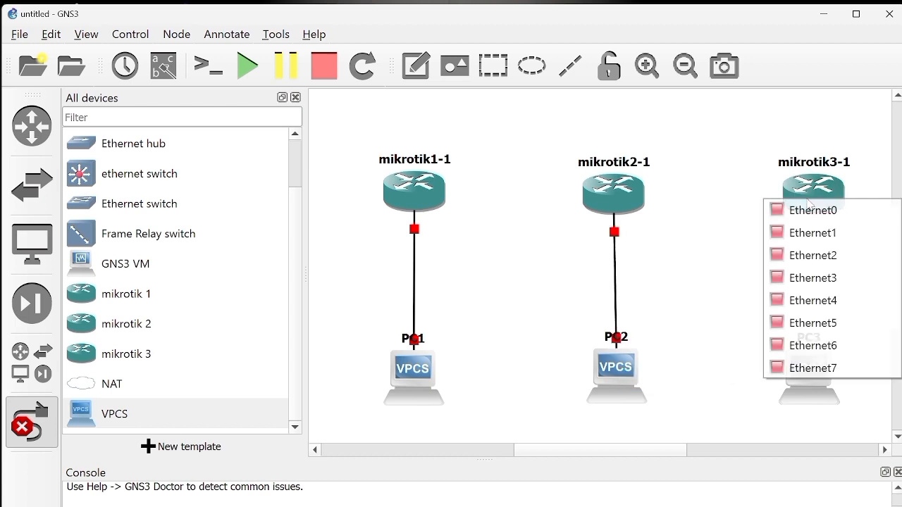
left_click(808, 255)
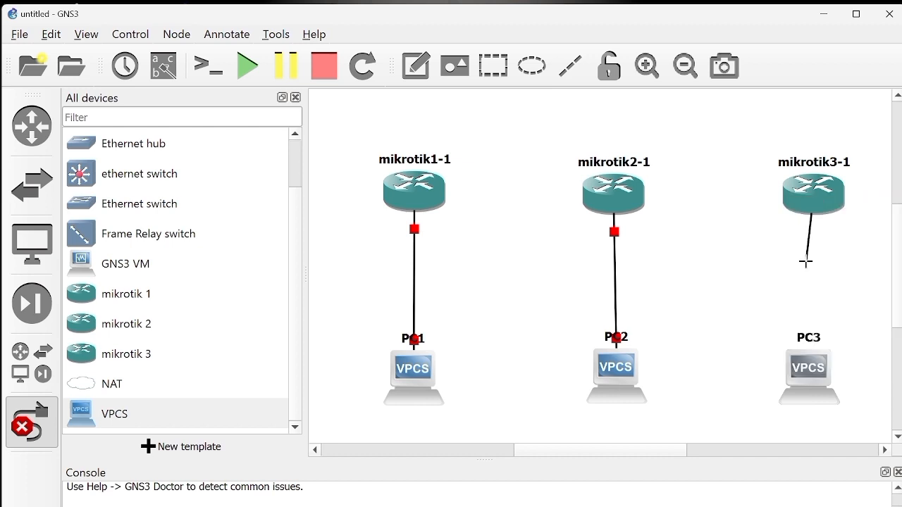
left_click(815, 379)
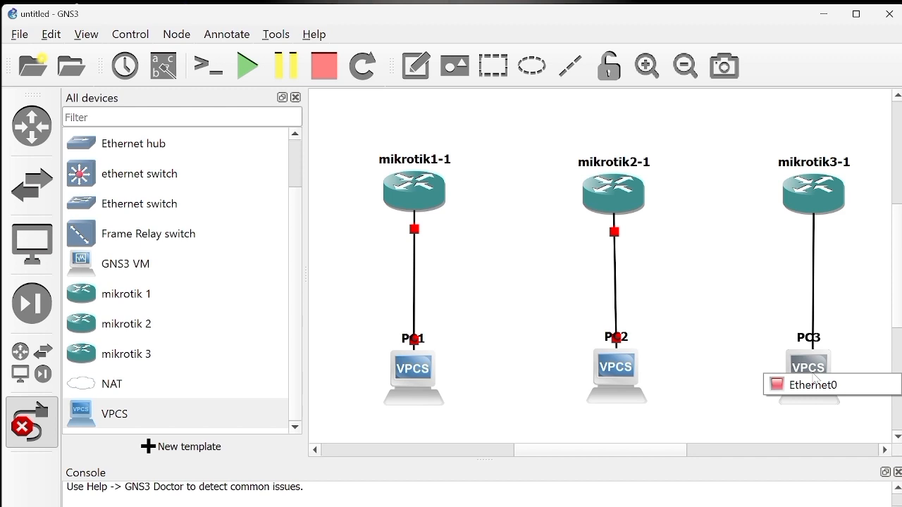
left_click(892, 384)
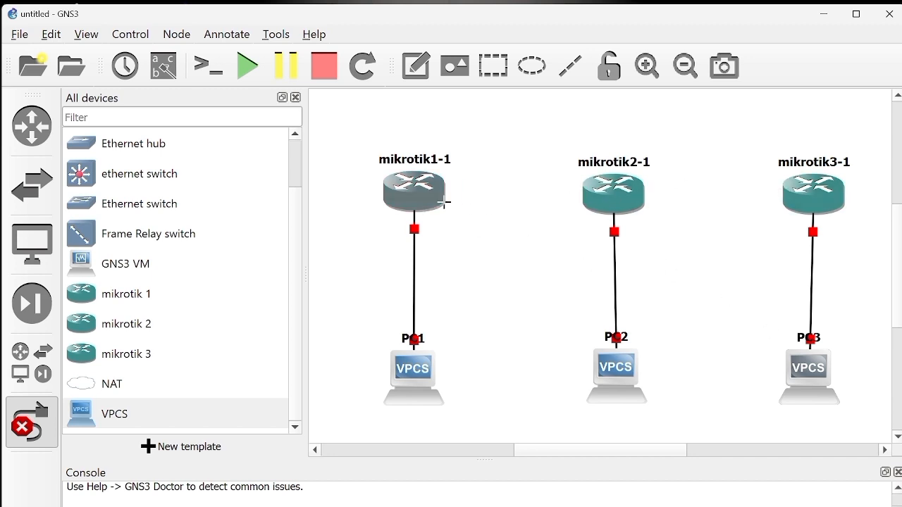
Step: Link port Ethernet3 of mikrotik1-1 to port Ethernet3 of mikrotik2-1
left_click(413, 192)
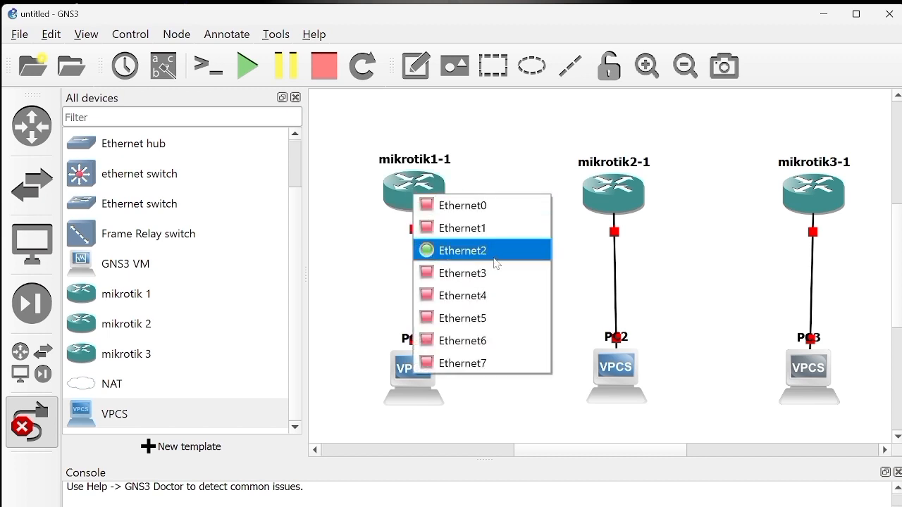
key("Escape")
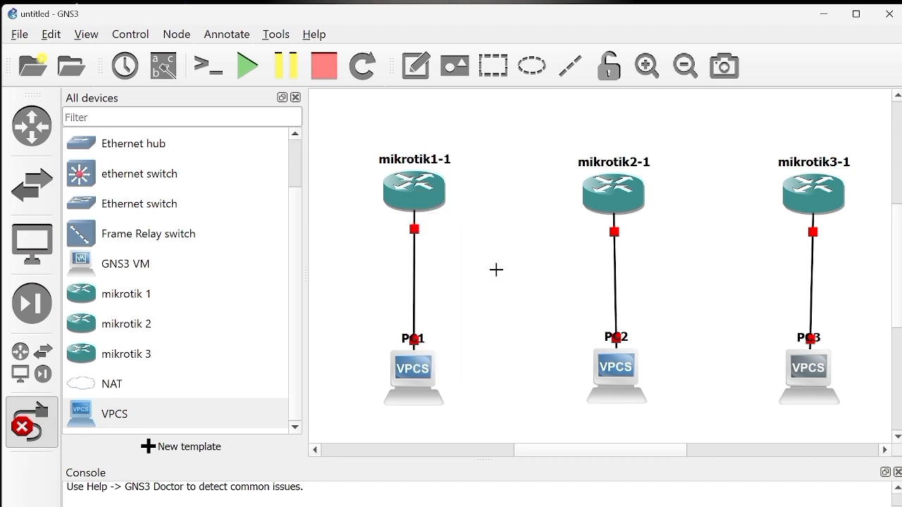
left_click(601, 197)
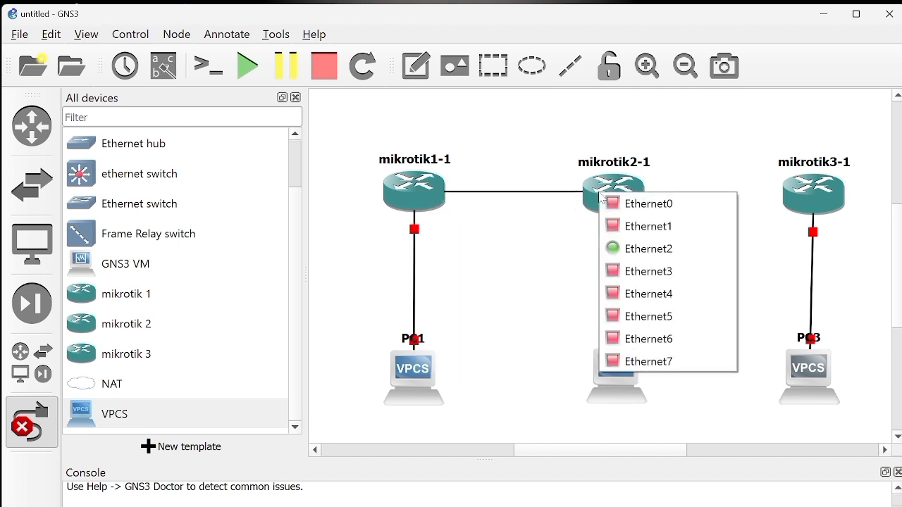
left_click(632, 272)
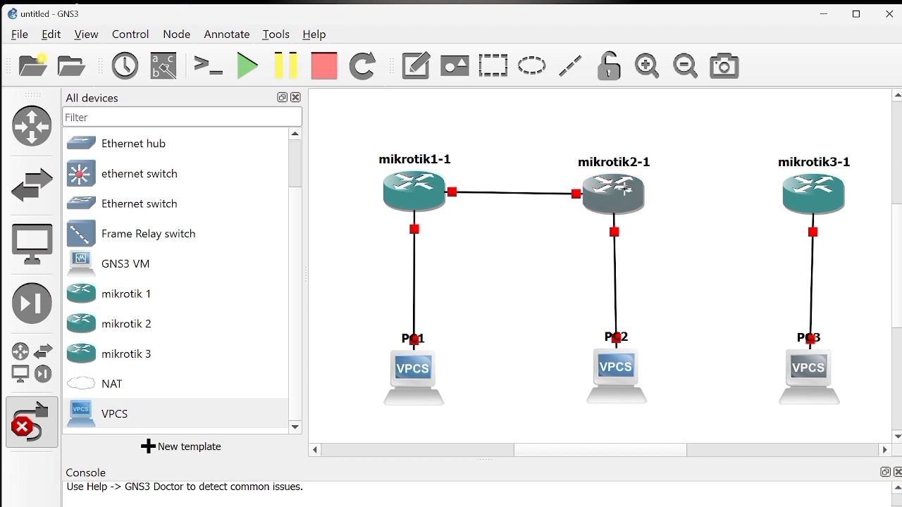
Step: Link port Ethernet4 of mikrotik2-1 to port Ethernet3 of mikrotik3-1
left_click(626, 190)
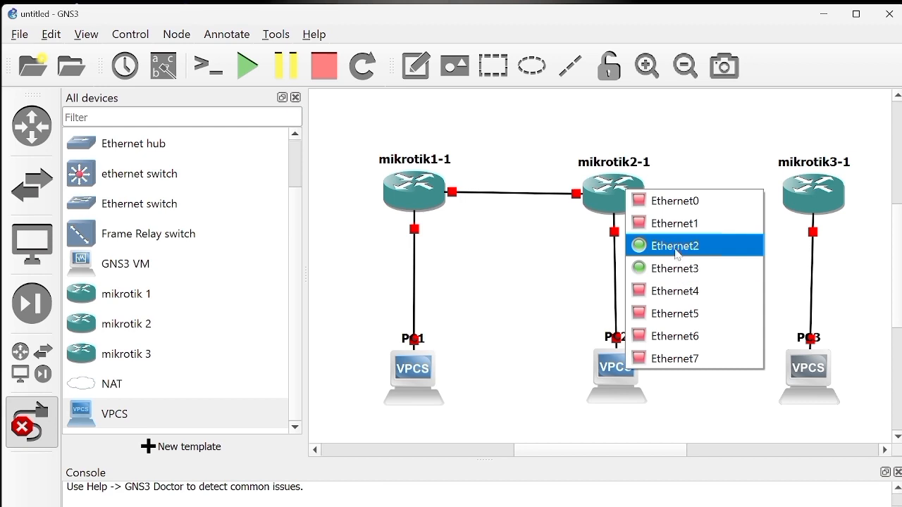
left_click(686, 289)
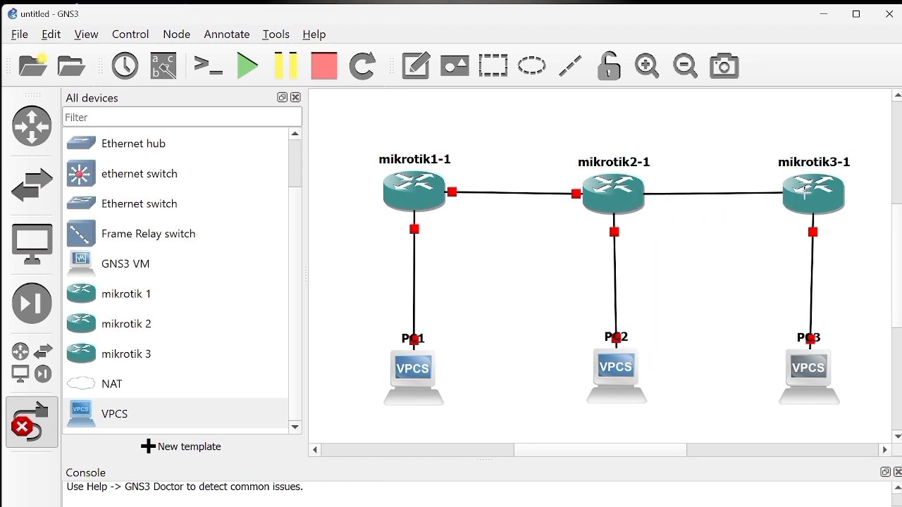
left_click(804, 193)
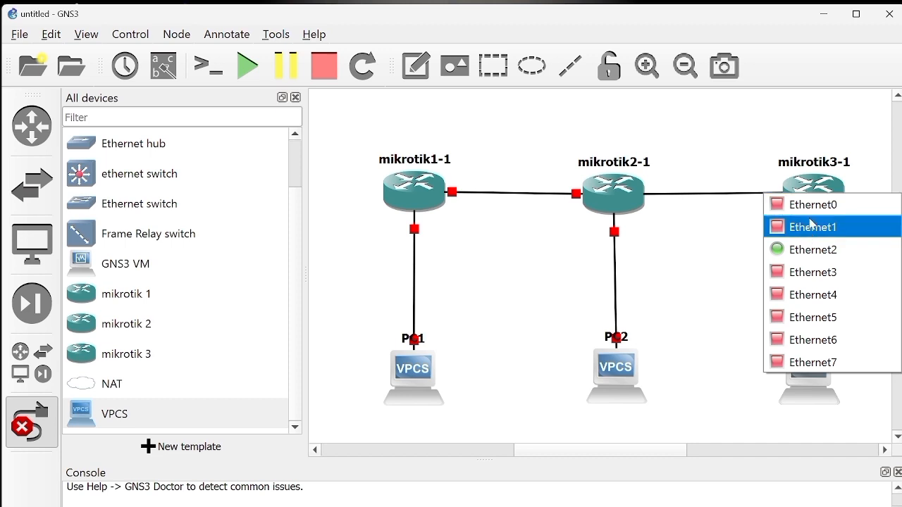
left_click(815, 269)
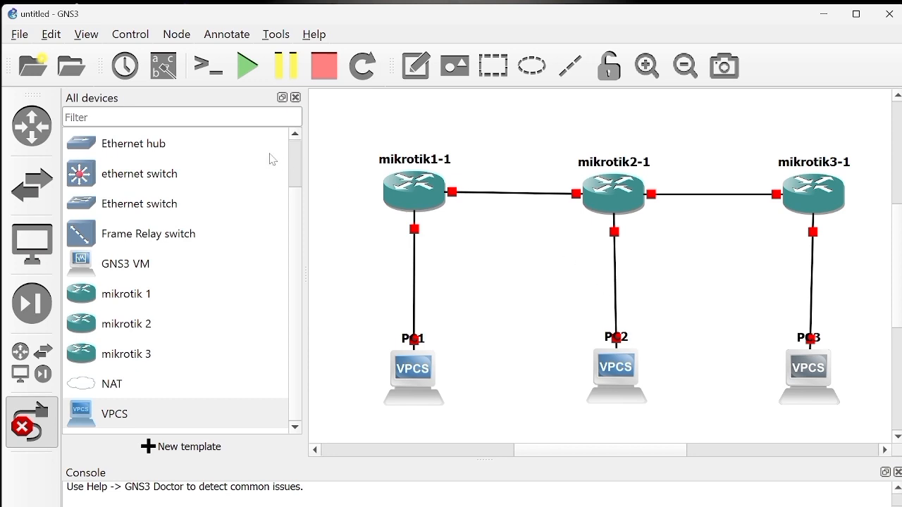
Step: Show the interface labels on the topology links and start all devices in the project
left_click(85, 35)
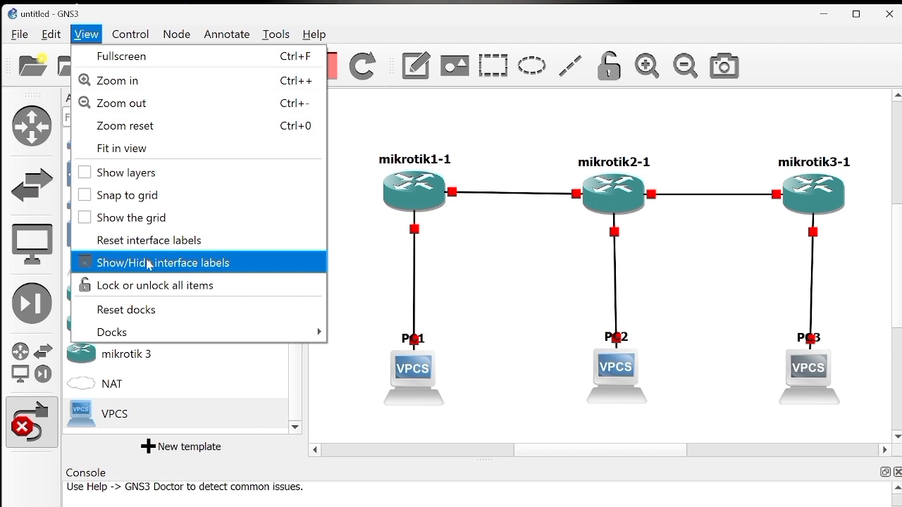
left_click(262, 270)
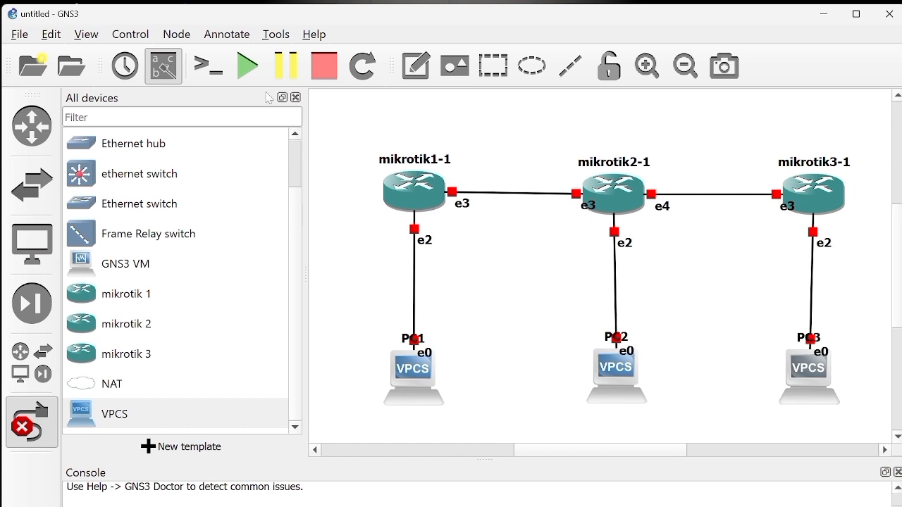
left_click(252, 76)
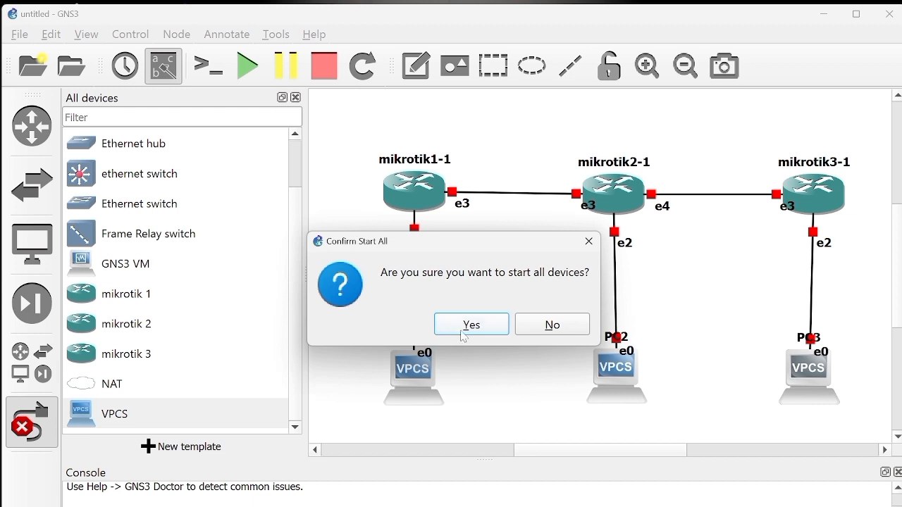
left_click(503, 327)
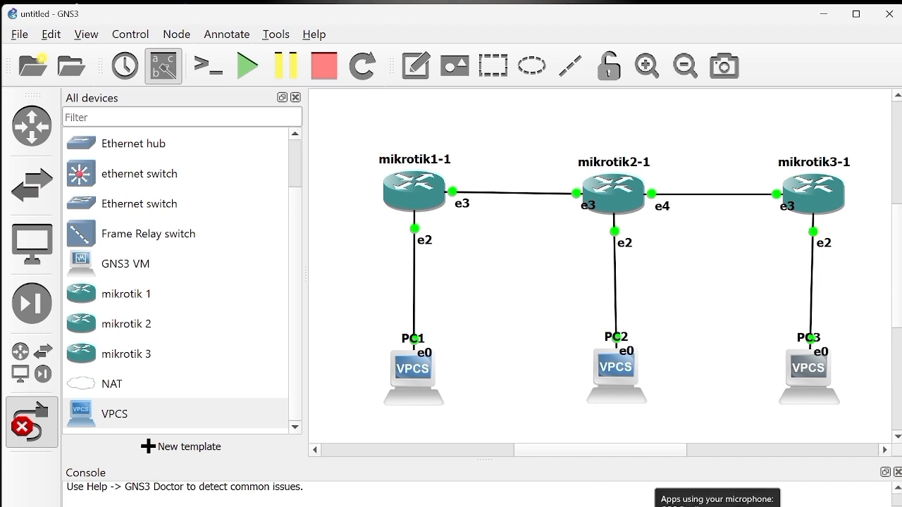
Step: Switch to the mikrotik 1 VirtualBox console, dismiss its notifications and log in as admin with the password left empty
mouse_move(662, 506)
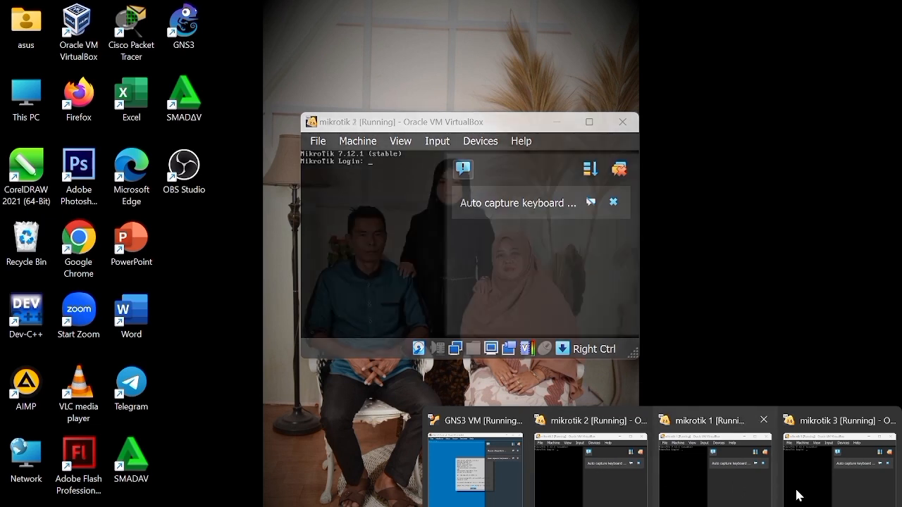
left_click(728, 482)
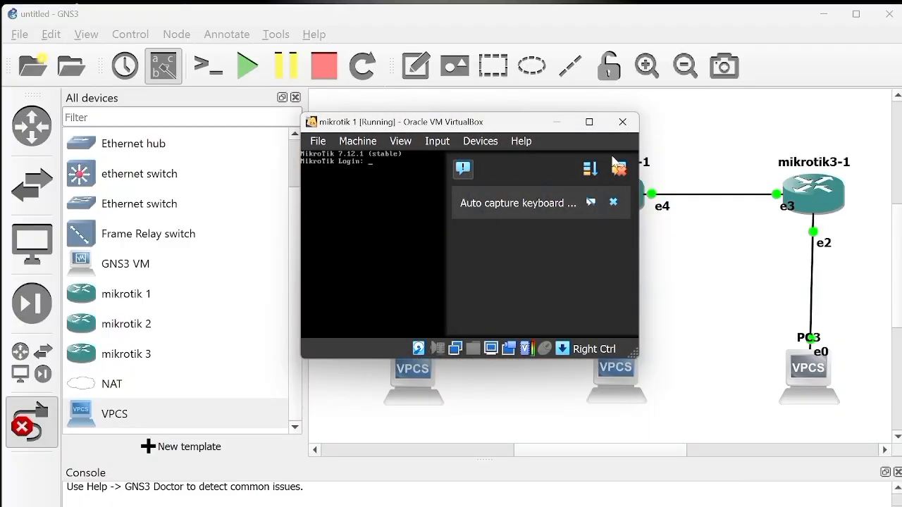
left_click(618, 171)
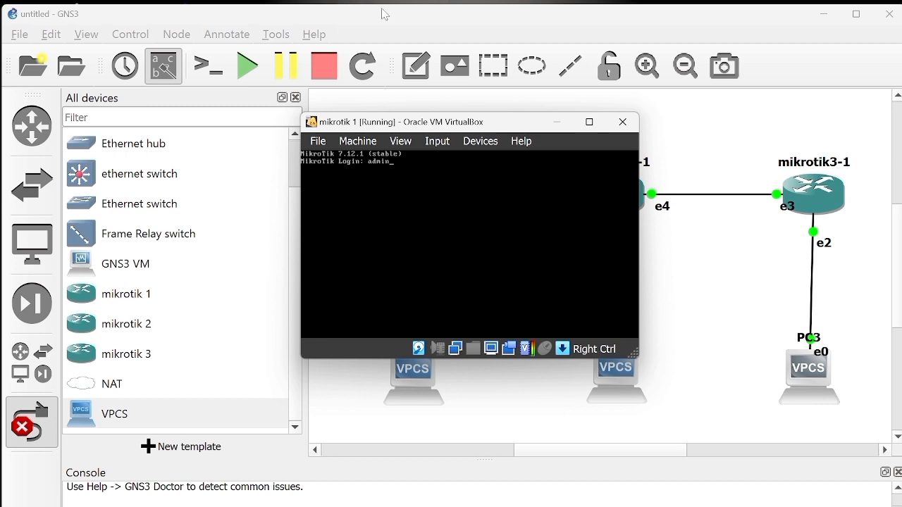
key("Return")
key("Return")
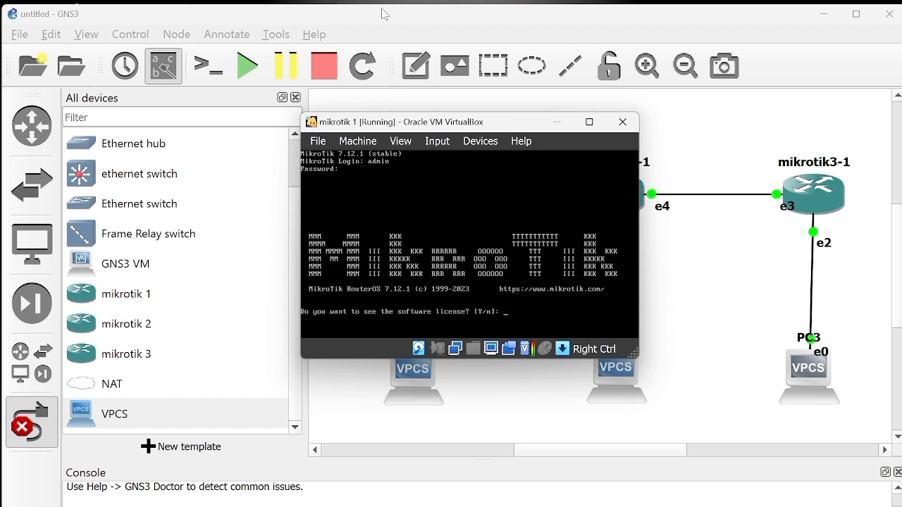
Step: Decline viewing the software license on mikrotik 1, then enter and repeat the new admin password
type("n")
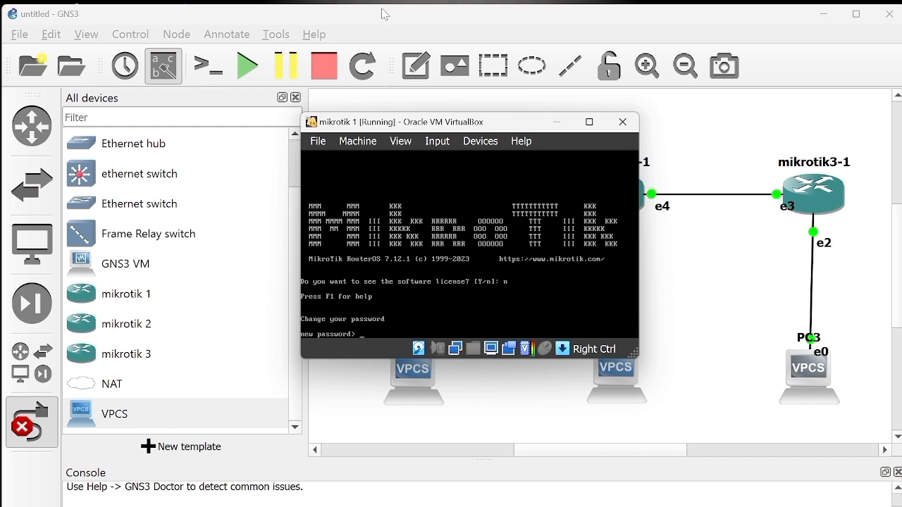
type("aaa")
key("Return")
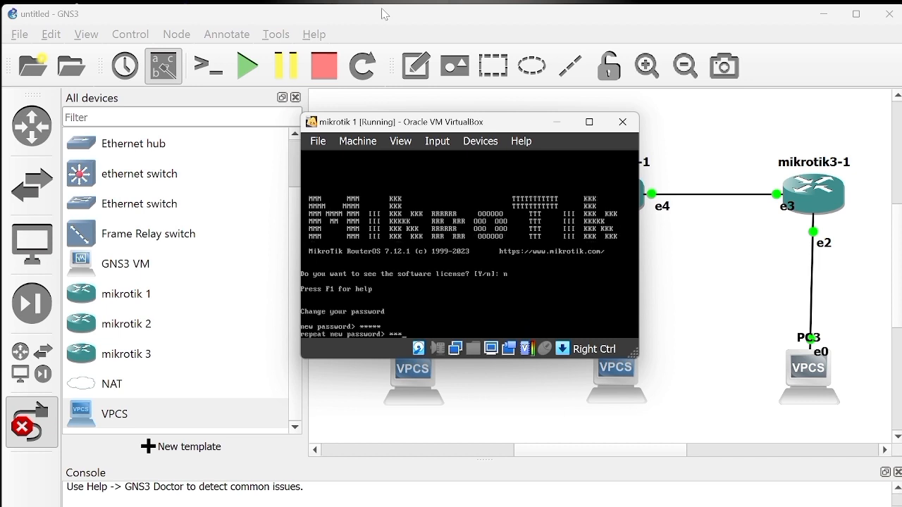
key("Return")
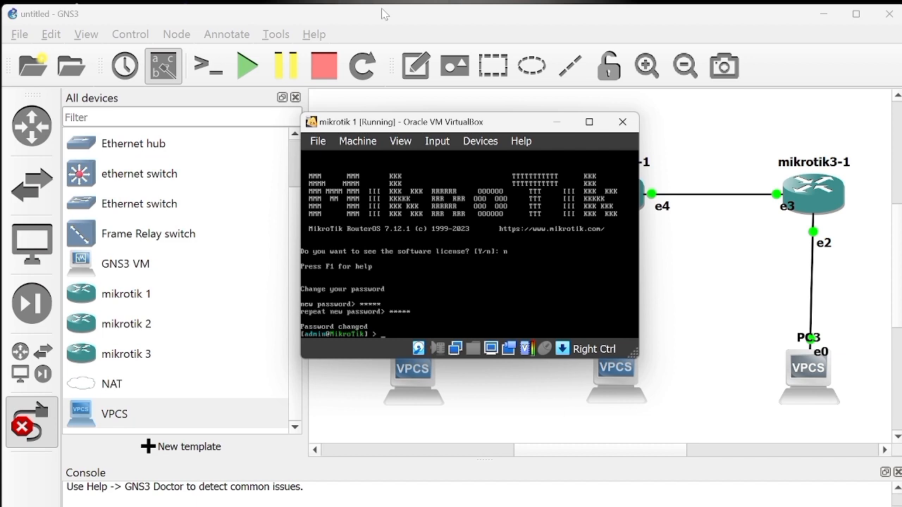
Step: Set the router's identity with the command system identity set name=mikrotik1
type("system/ identity/set name=mikrotik")
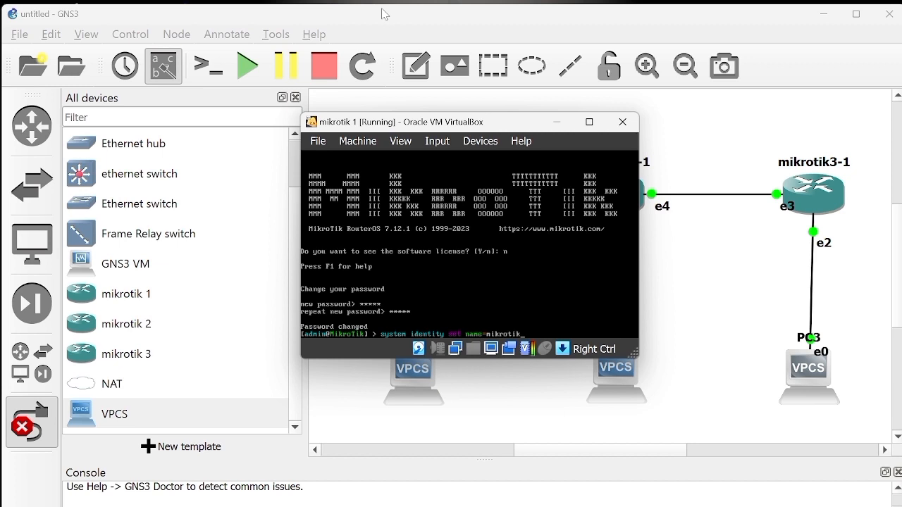
type("1")
key("Return")
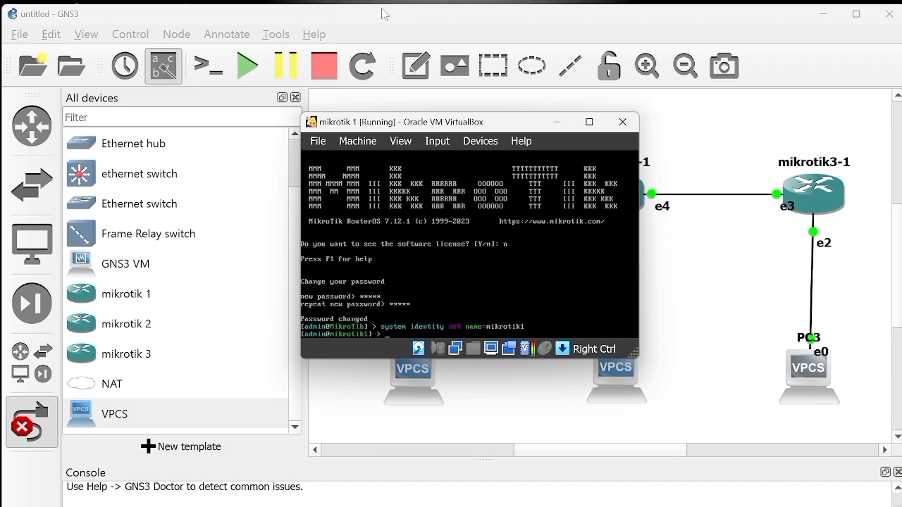
Step: Switch to the mikrotik 2 VirtualBox console, dismiss its notifications and log in as admin with the password left empty
mouse_move(633, 506)
mouse_move(664, 505)
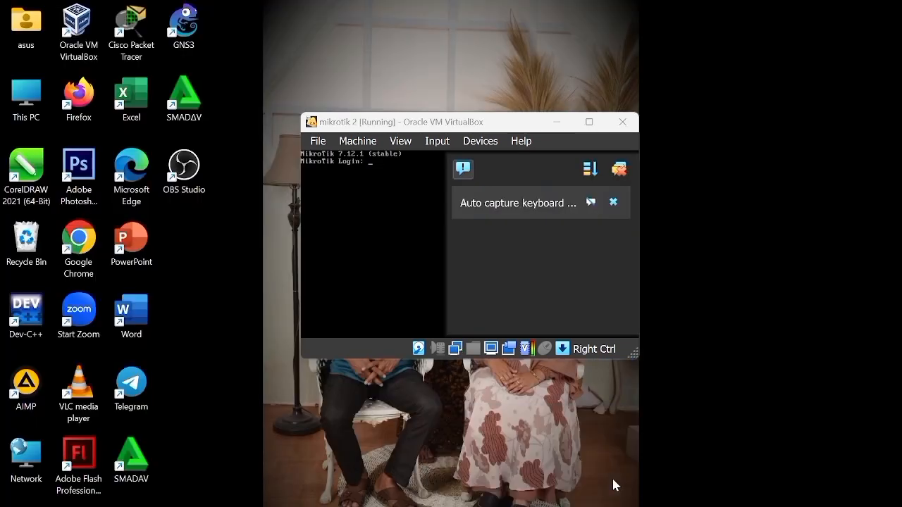
left_click(613, 483)
left_click(622, 174)
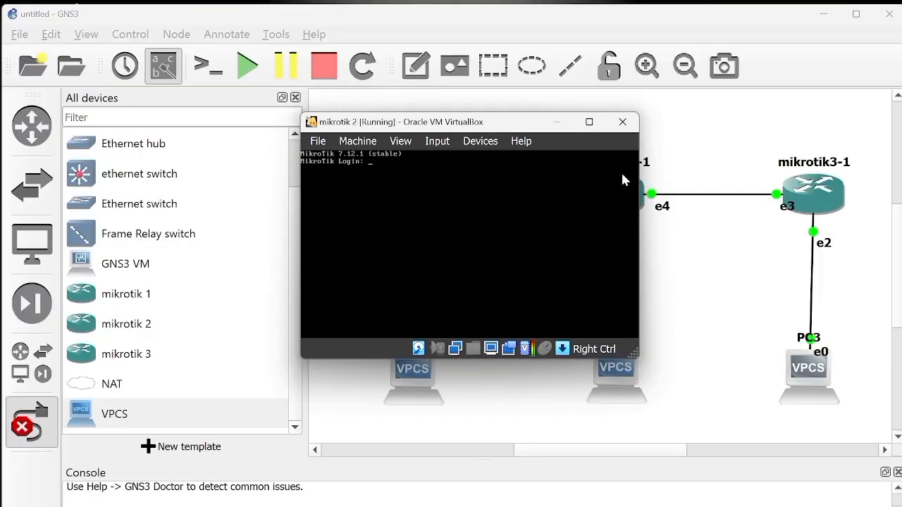
type("admin")
key("Return")
key("Return")
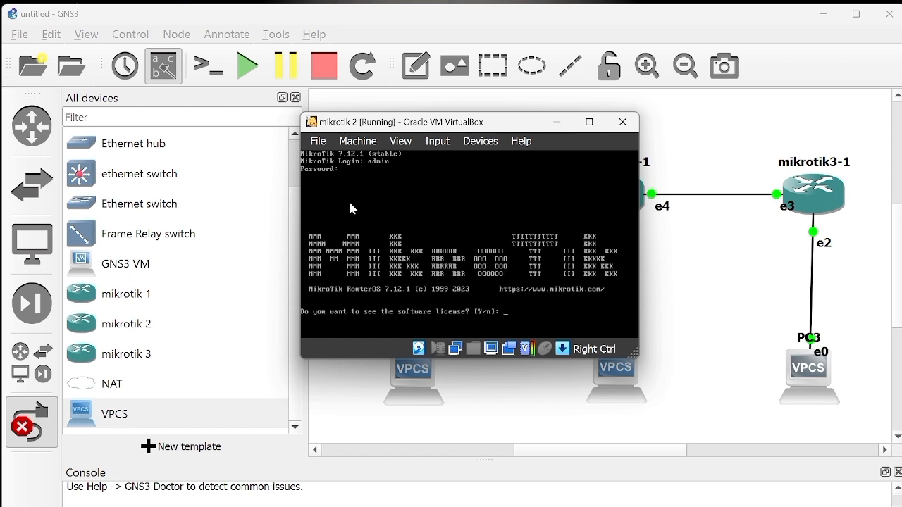
Step: Decline viewing the software license on mikrotik 2, then enter and repeat the new admin password
type("n")
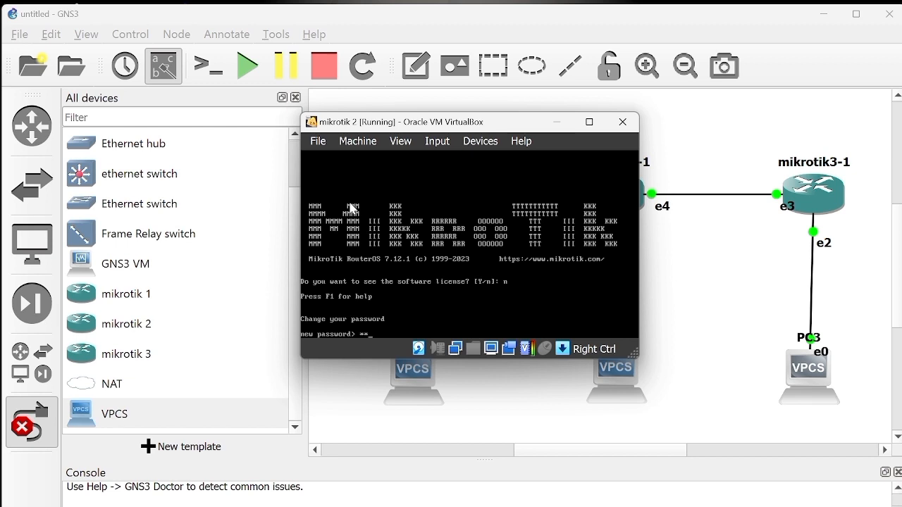
key("Return")
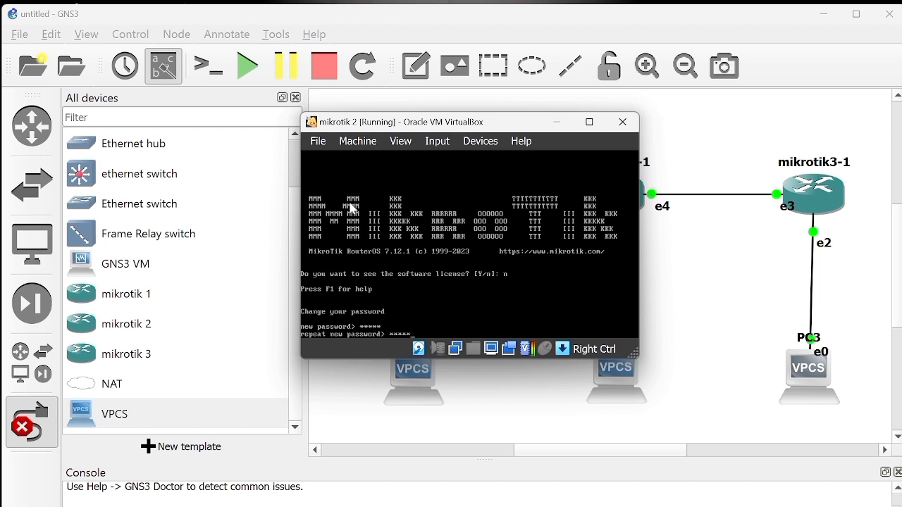
key("Return")
Step: Set the router's identity with the command system identity set name=mikrotik2
type("sy")
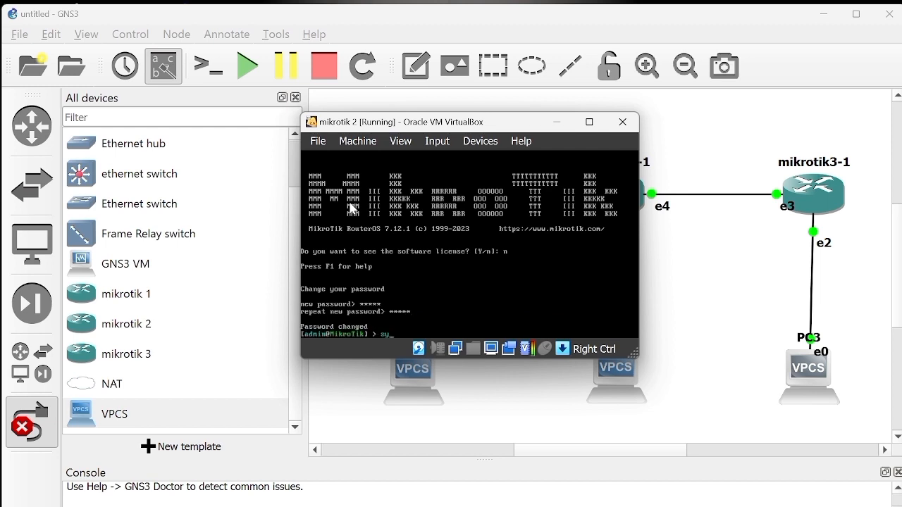
type("stem/identity/set name=nikrotik")
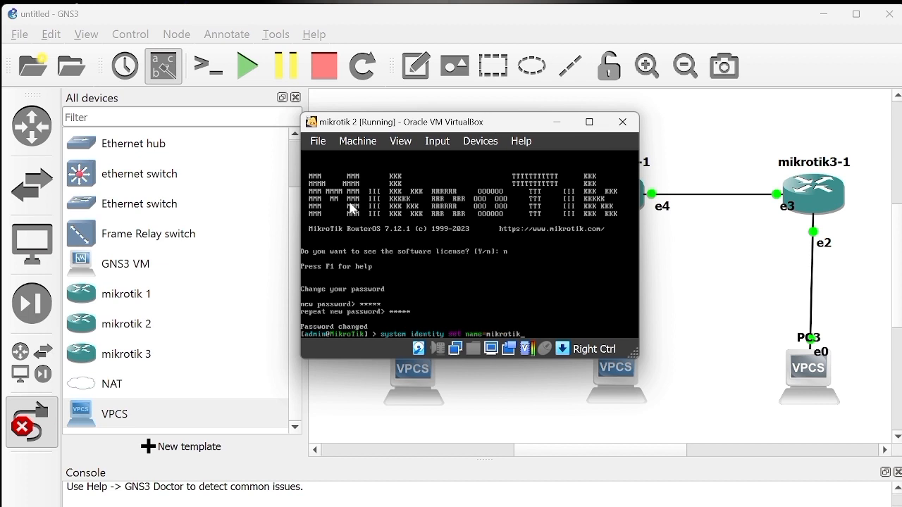
type("2")
key("Return")
Step: Switch to the mikrotik 3 VirtualBox console, dismiss its notifications and log in as admin with the password left empty
mouse_move(633, 506)
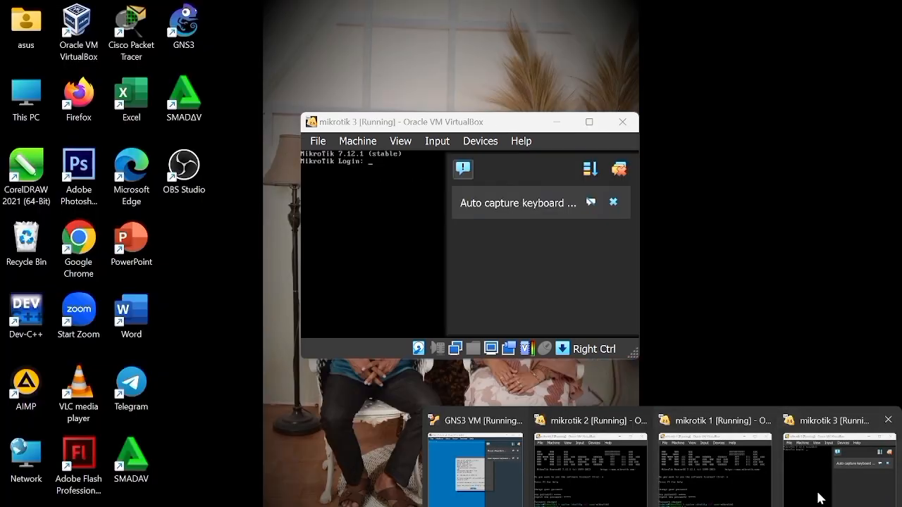
left_click(815, 493)
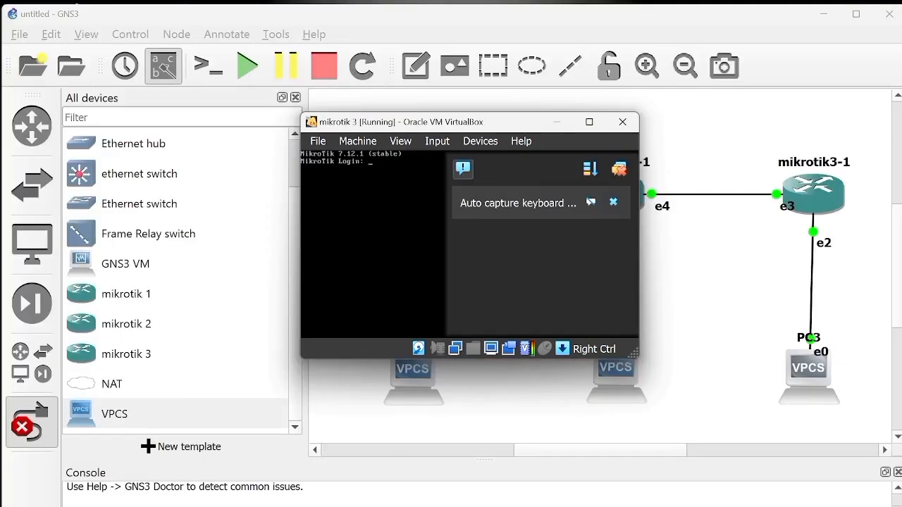
left_click(619, 169)
type("admin")
key("Return")
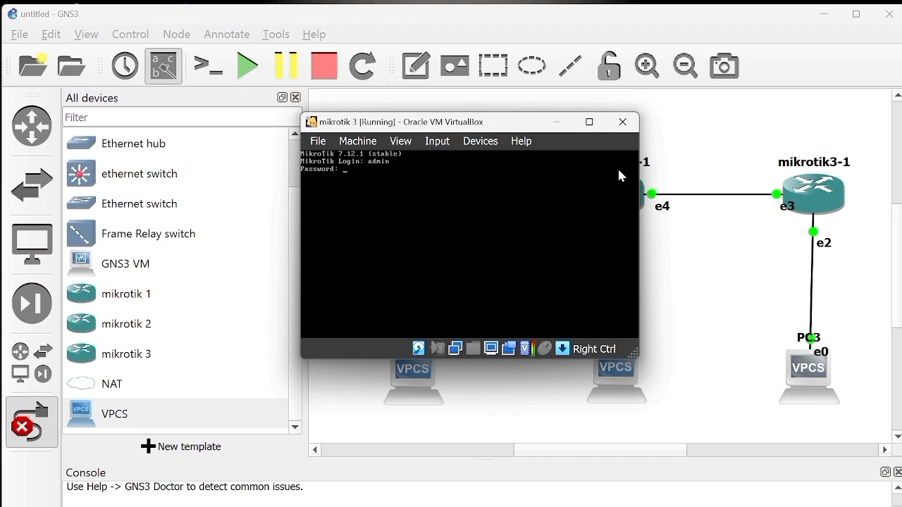
key("Return")
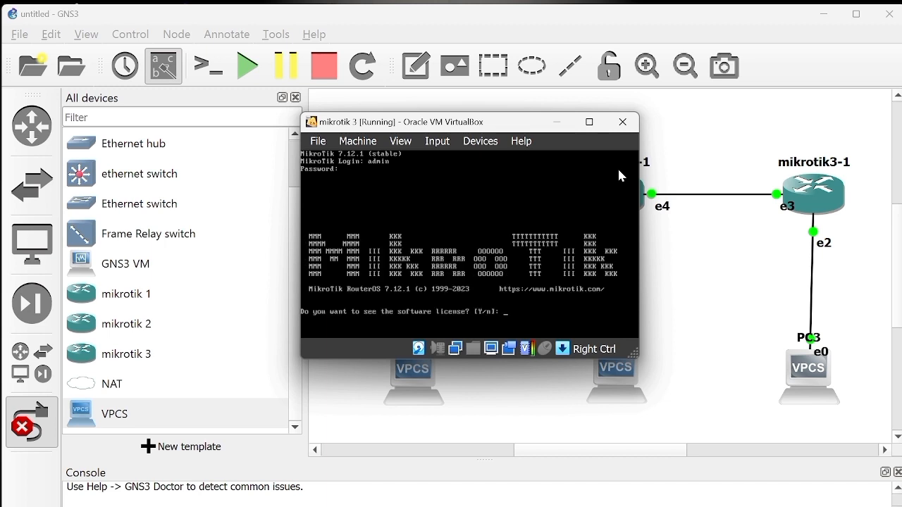
Step: Decline viewing the software license on mikrotik 3, then enter and repeat the new admin password
type("n")
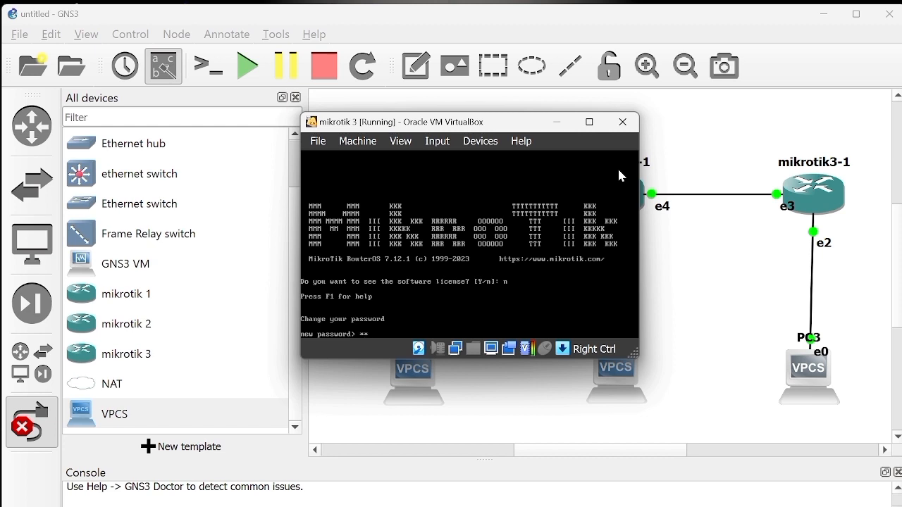
key("Return")
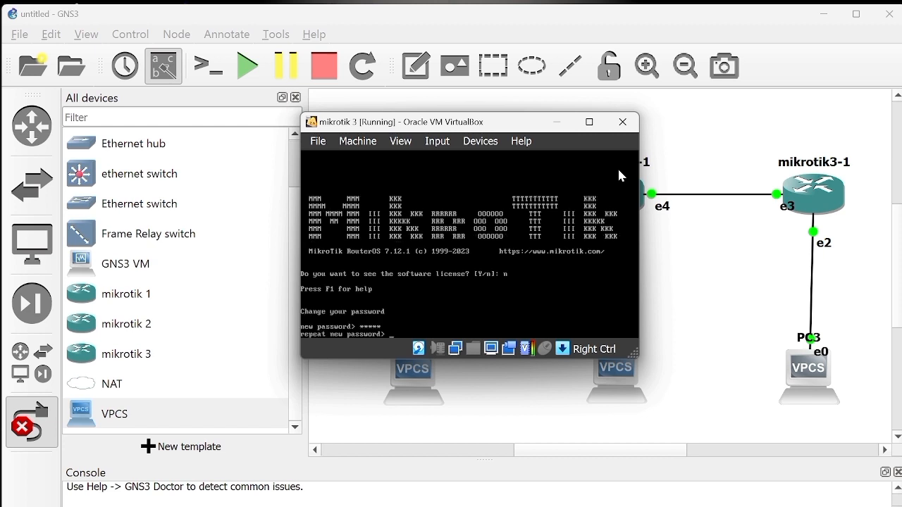
type("*")
key("Return")
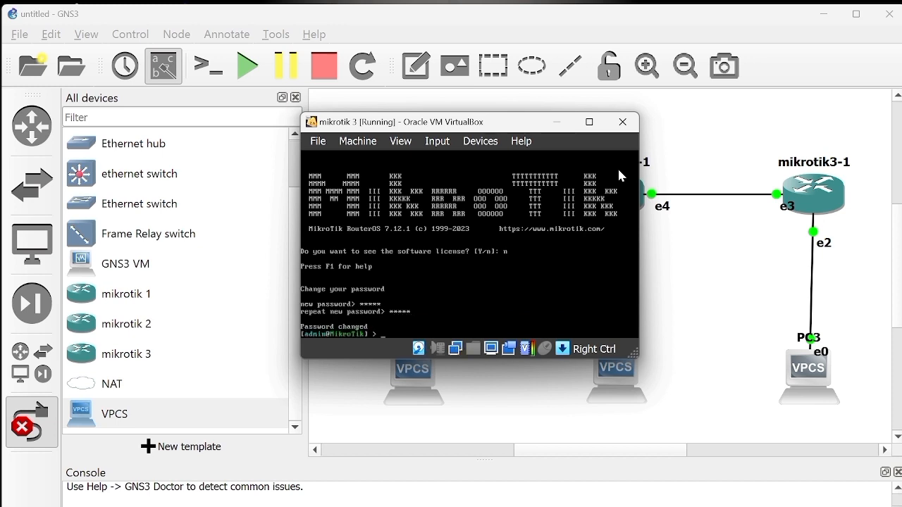
Step: Set the router's identity with the command system identity set name=mikrotik3
type("sy")
type("stem")
type(" identity/")
type("set")
type(" name=")
type("nik")
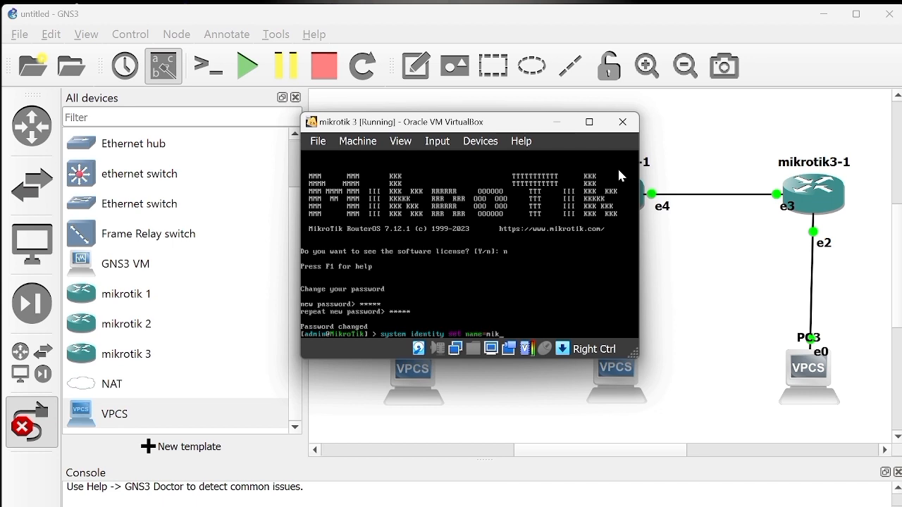
type("rotik3")
key("Return")
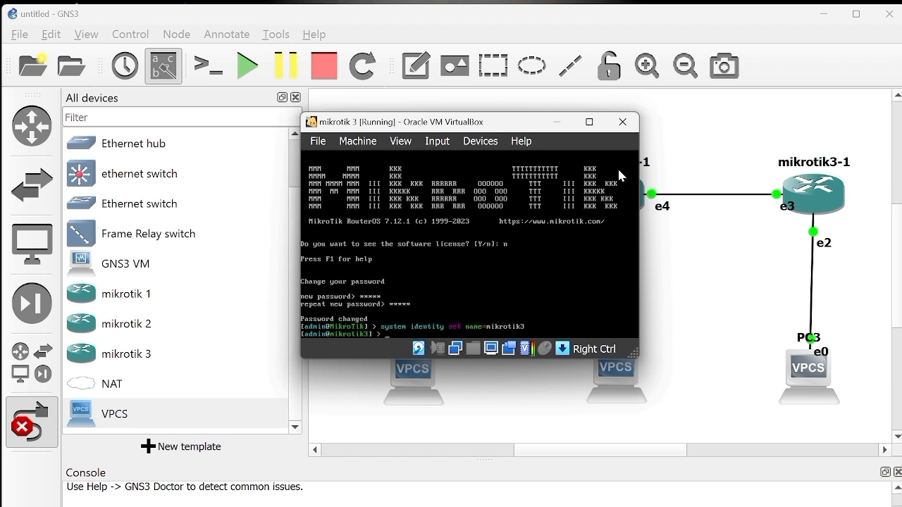
Step: Minimize the three router consoles, the GNS3 window and the GNS3 VM window to clear the desktop
left_click(562, 124)
left_click(562, 124)
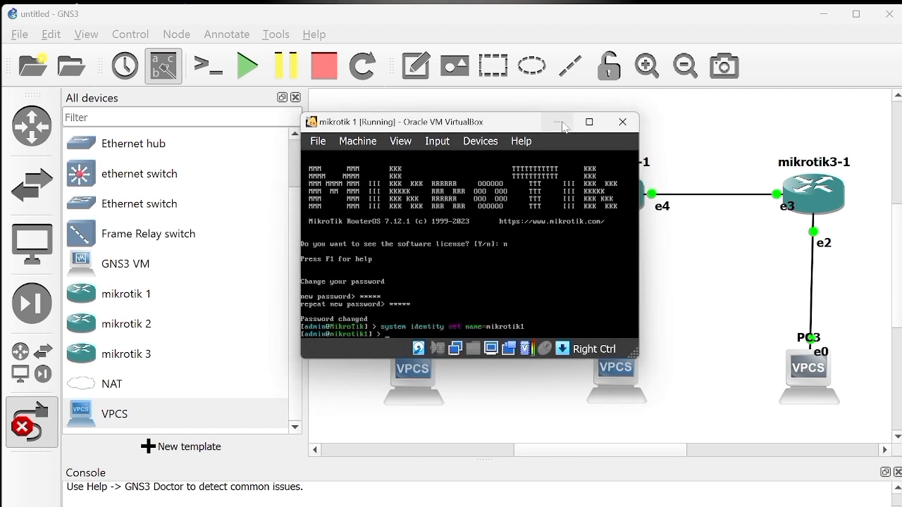
left_click(562, 124)
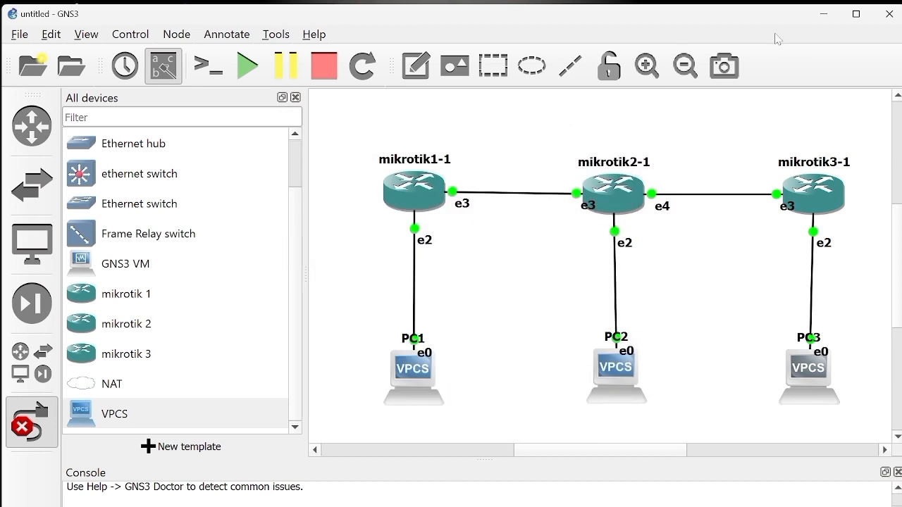
left_click(832, 19)
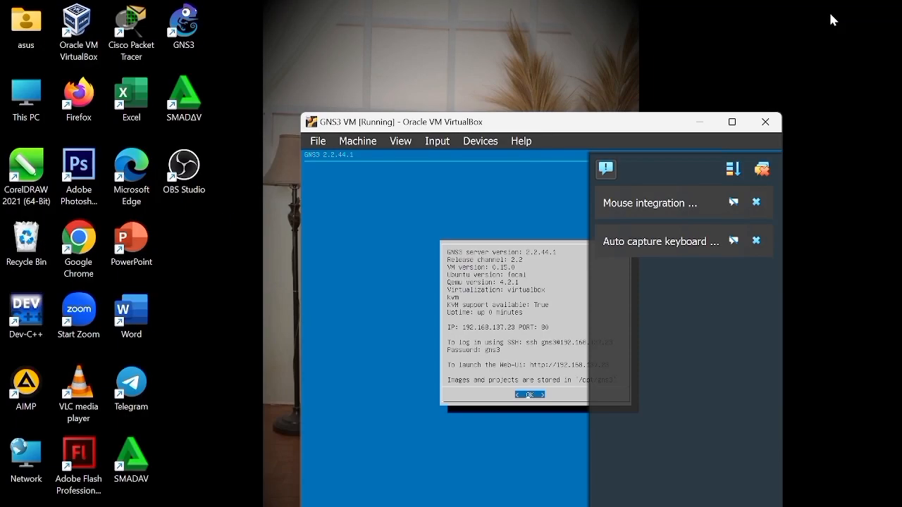
left_click(699, 124)
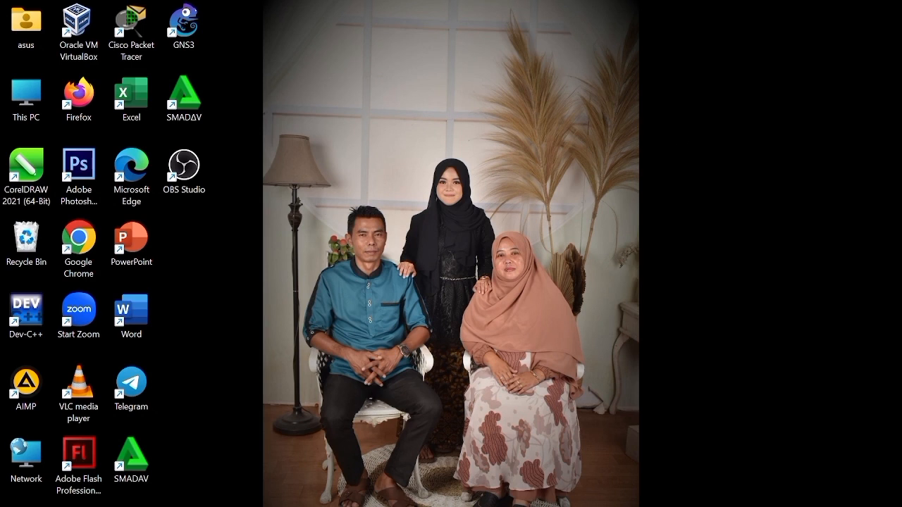
Step: Launch Winbox - 64Bit from the SEMESTER 3 > jaringan komputer > VIRTUAL BOX folder on drive E and minimize File Explorer
key("super+e")
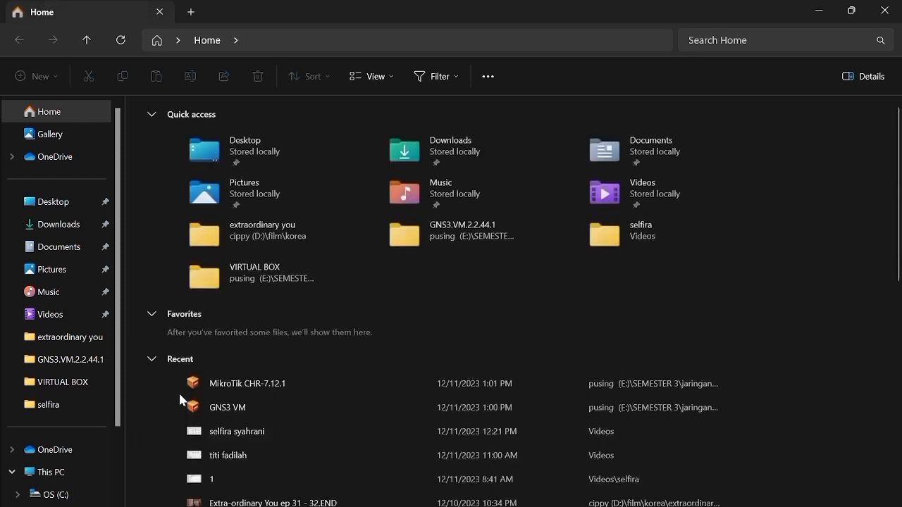
scroll(54, 445, "down", 3)
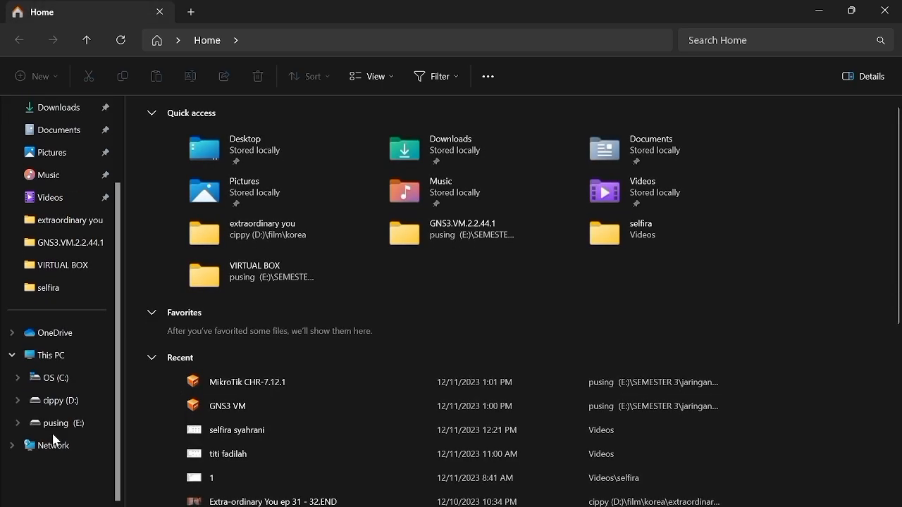
left_click(74, 424)
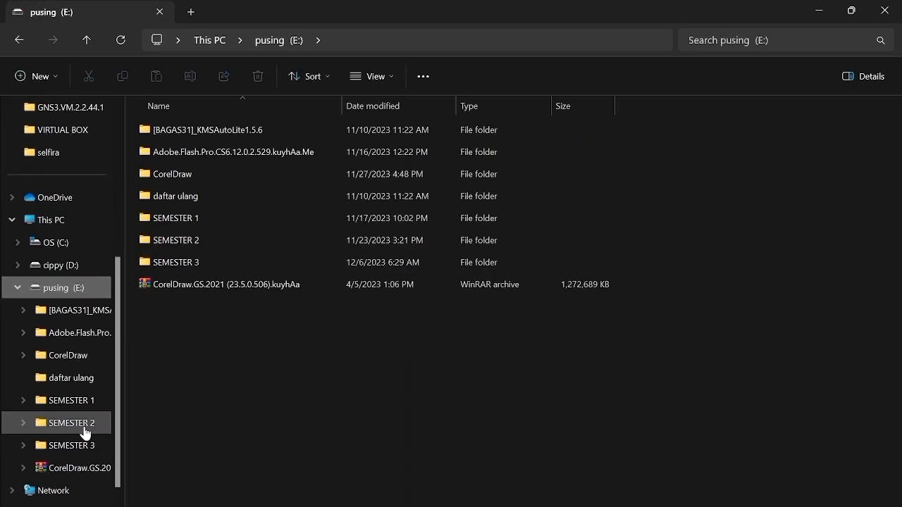
double_click(218, 262)
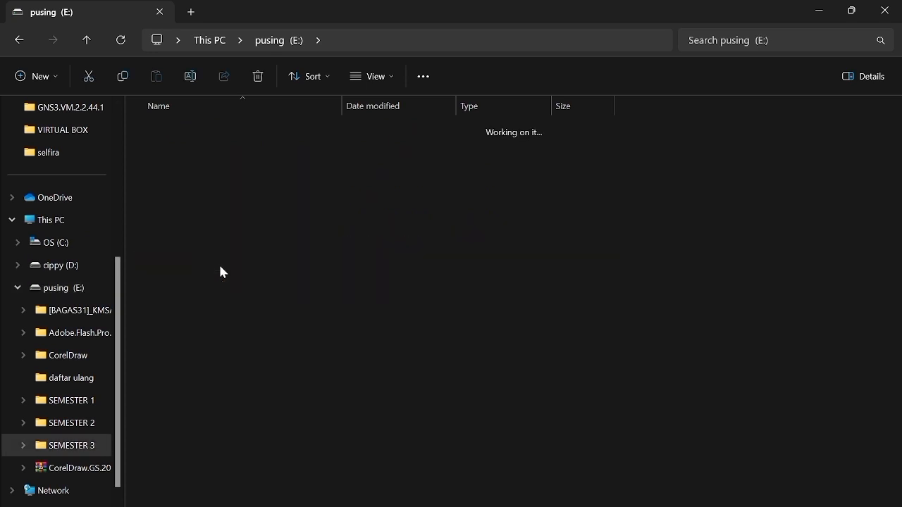
double_click(226, 218)
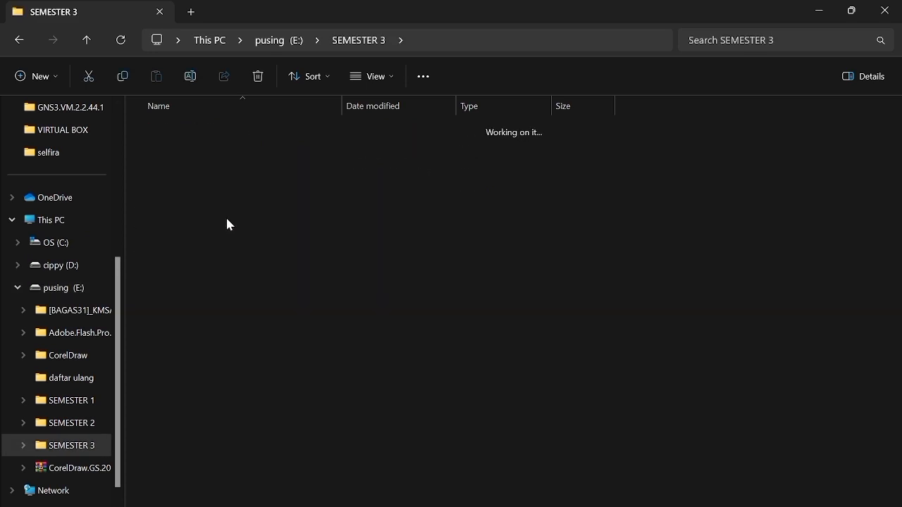
double_click(235, 218)
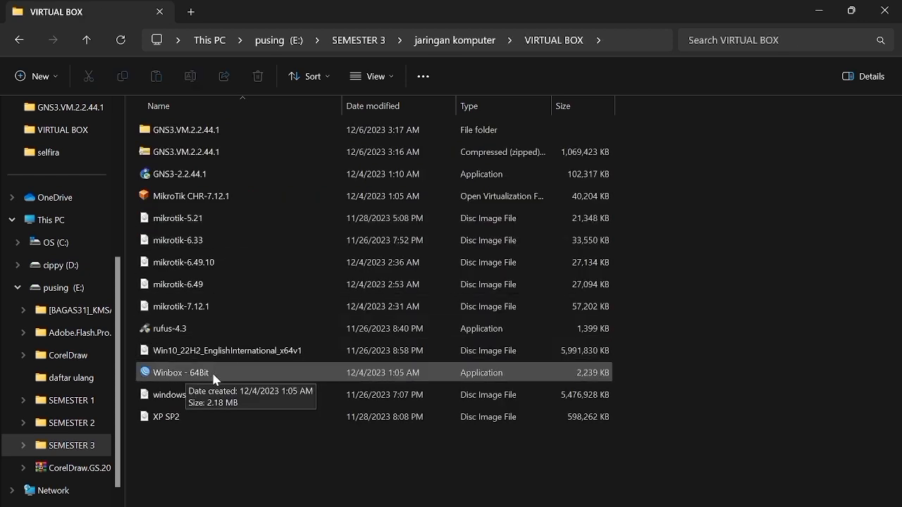
double_click(211, 372)
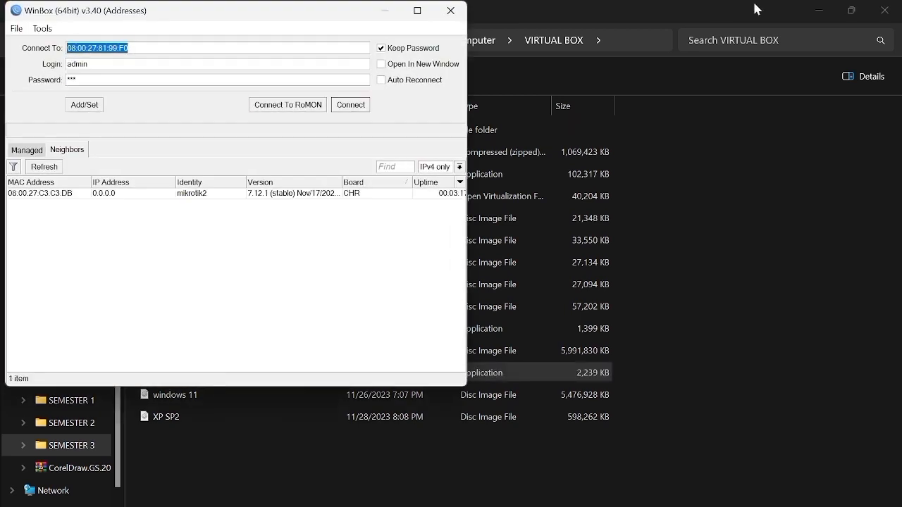
left_click(817, 10)
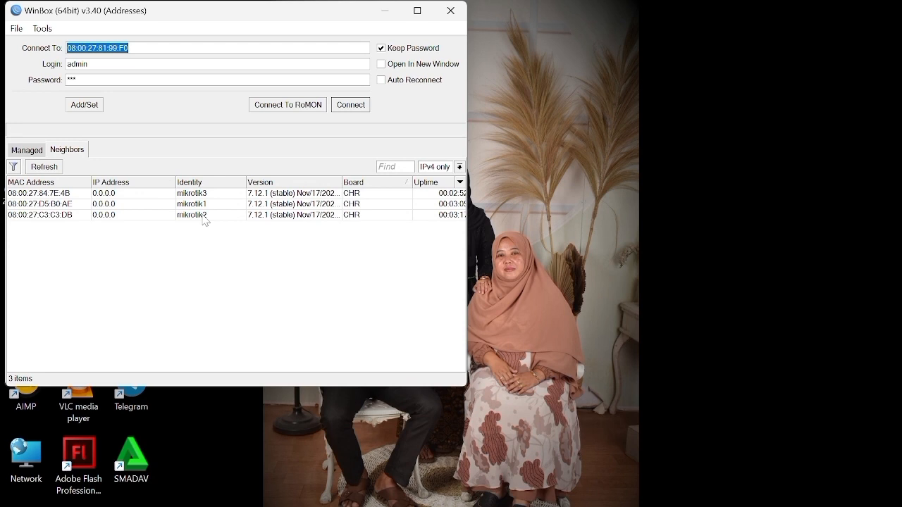
Step: Replace the saved login password with the router's admin password, connect to neighbor mikrotik1 and maximize its session window
left_click(129, 80)
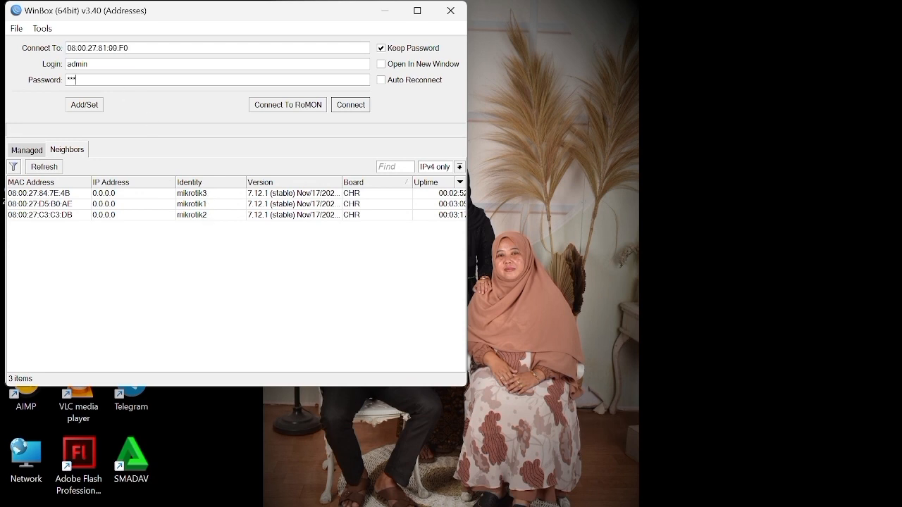
key("BackSpace")
key("BackSpace")
key("BackSpace")
type("*****")
left_click(216, 204)
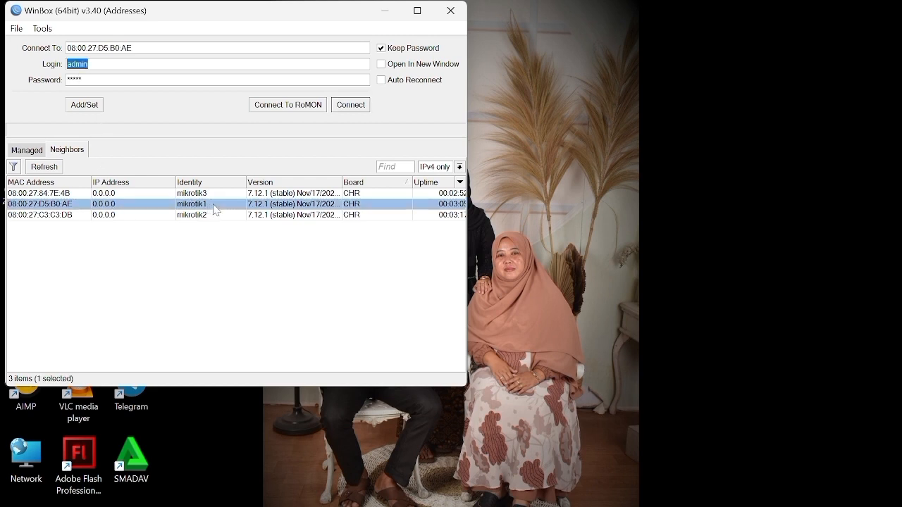
double_click(215, 204)
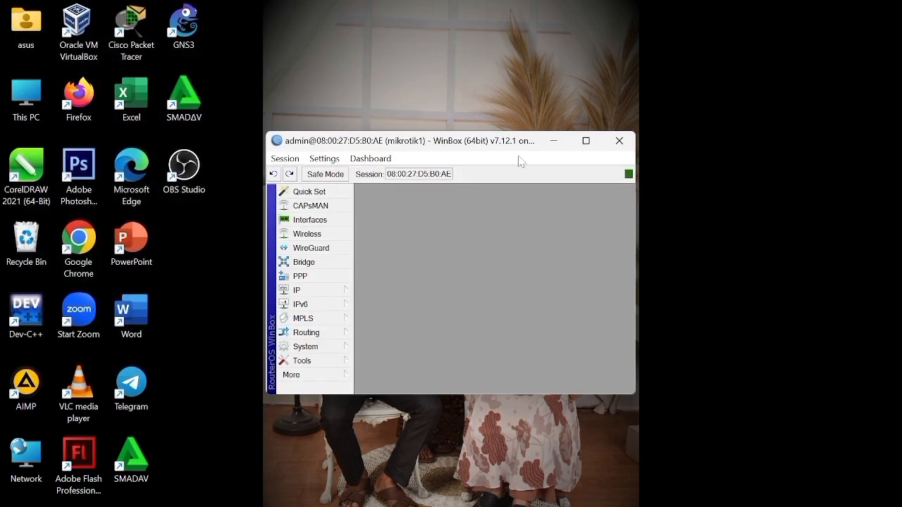
left_click(586, 141)
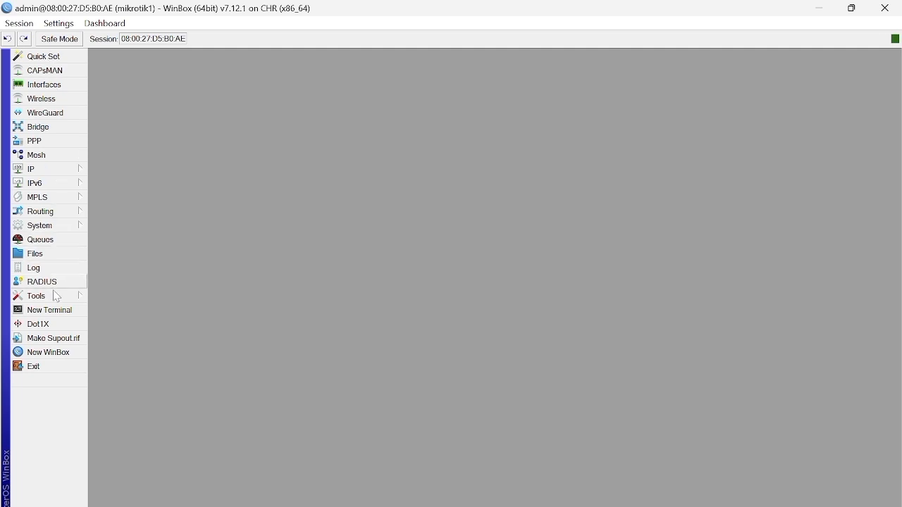
Step: Start a new WinBox instance, connect to neighbor mikrotik2 and maximize its session window
left_click(61, 354)
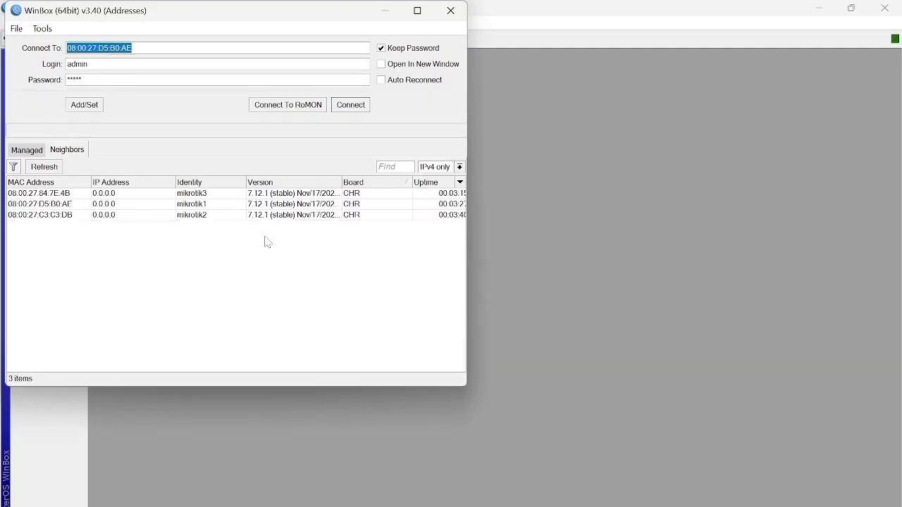
left_click(209, 219)
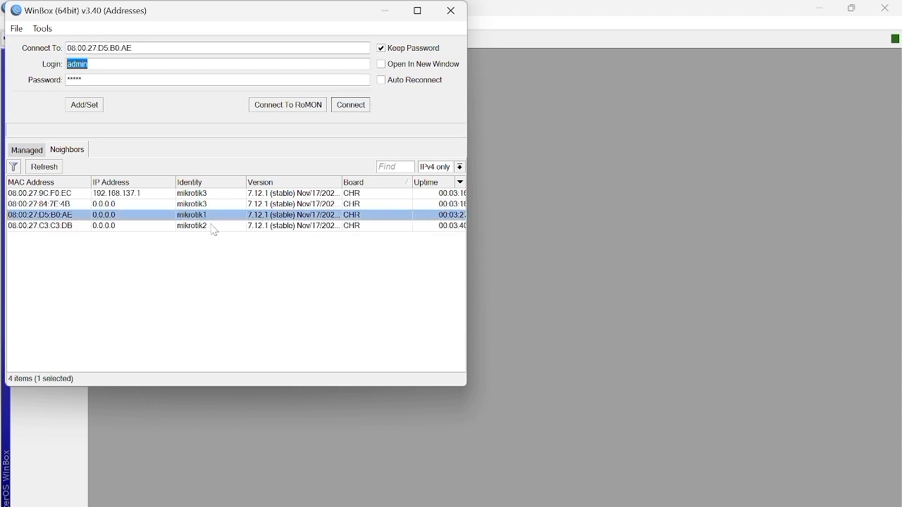
left_click(215, 226)
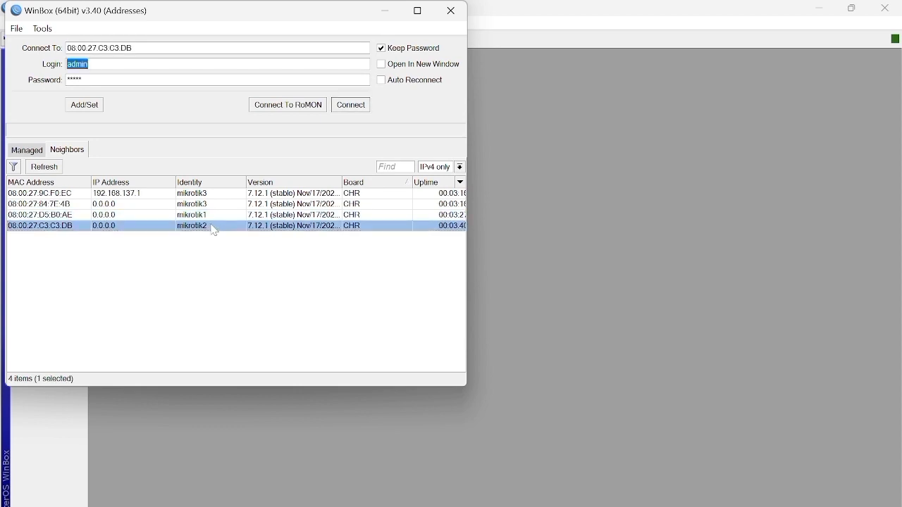
double_click(215, 231)
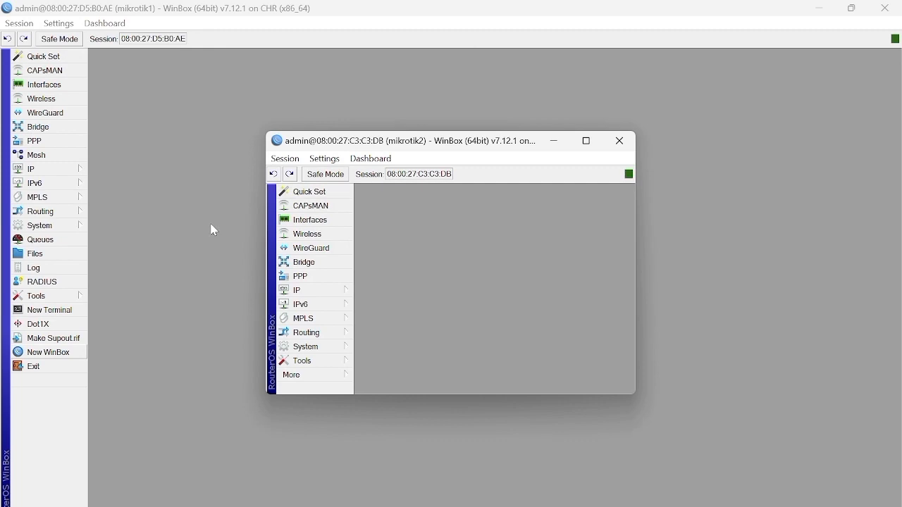
left_click(587, 141)
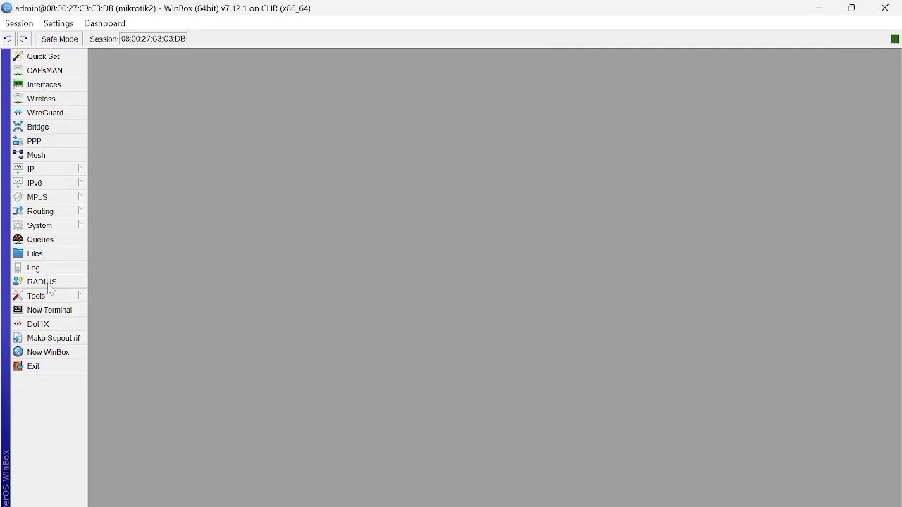
Step: Start another WinBox instance, connect to neighbor mikrotik3 and maximize its session window
left_click(57, 357)
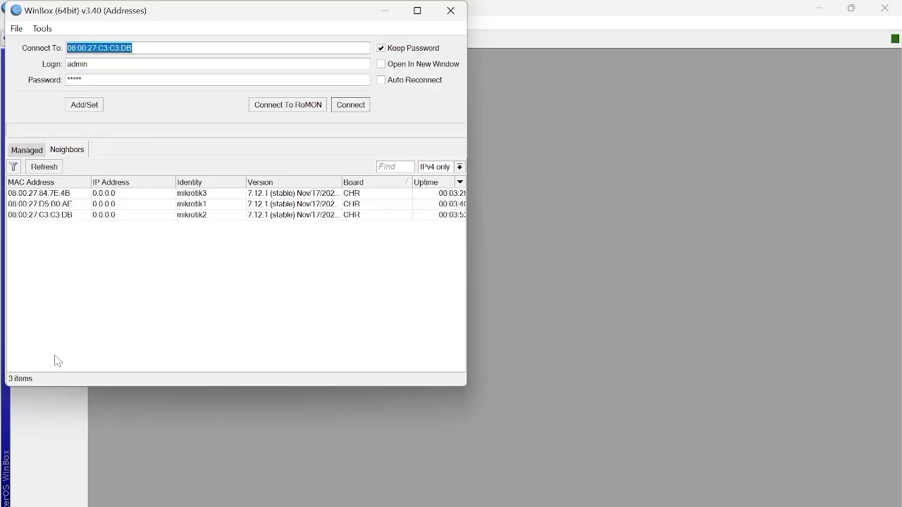
left_click(220, 197)
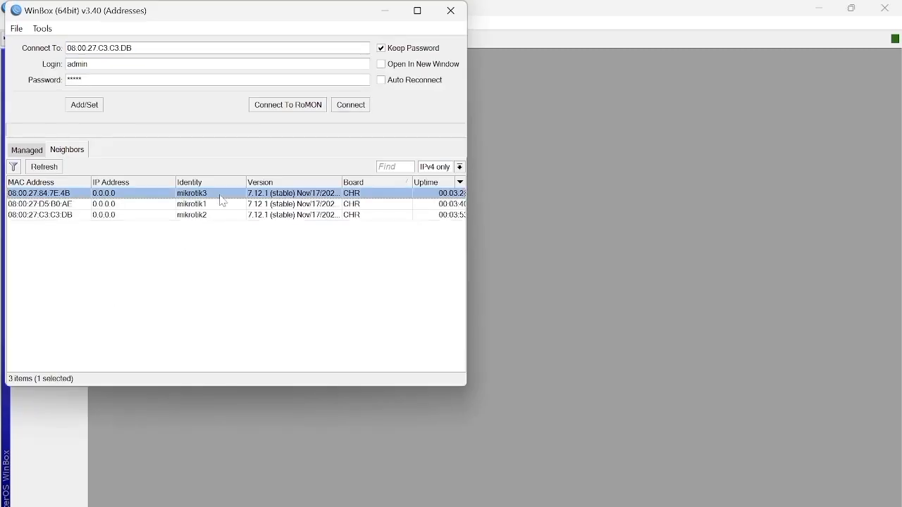
double_click(222, 201)
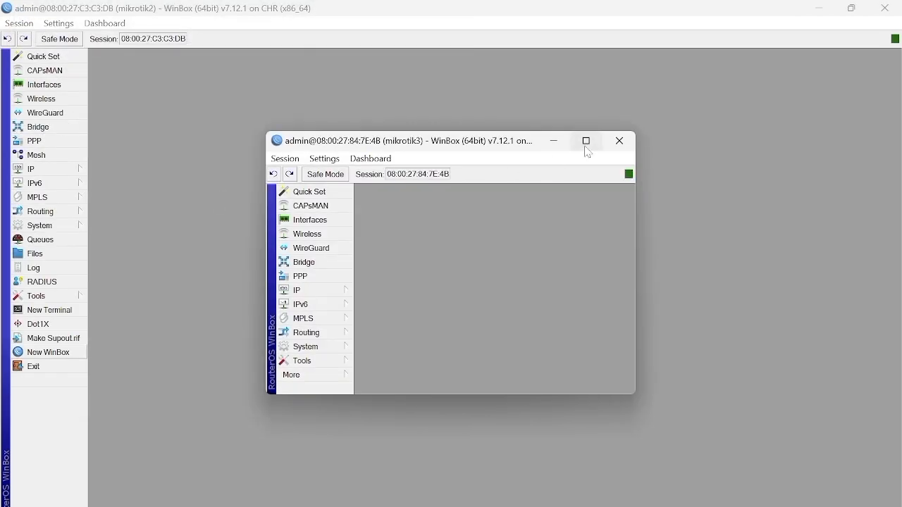
left_click(585, 144)
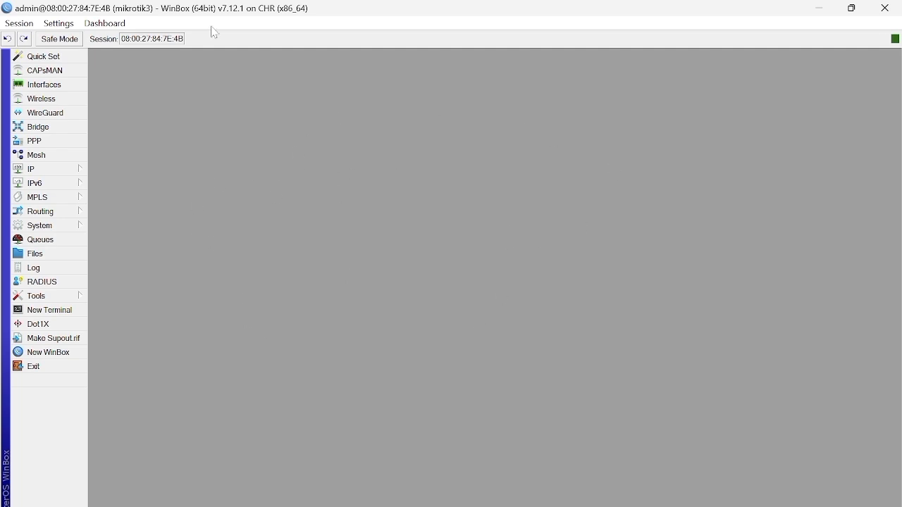
Step: Return to the mikrotik1 session and remove the dynamic ether1 address from its IP address list
left_click(821, 7)
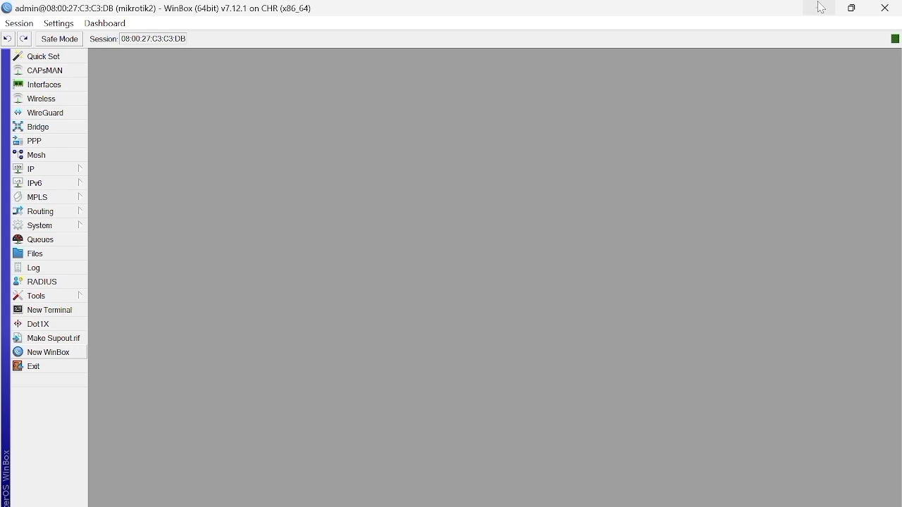
left_click(820, 7)
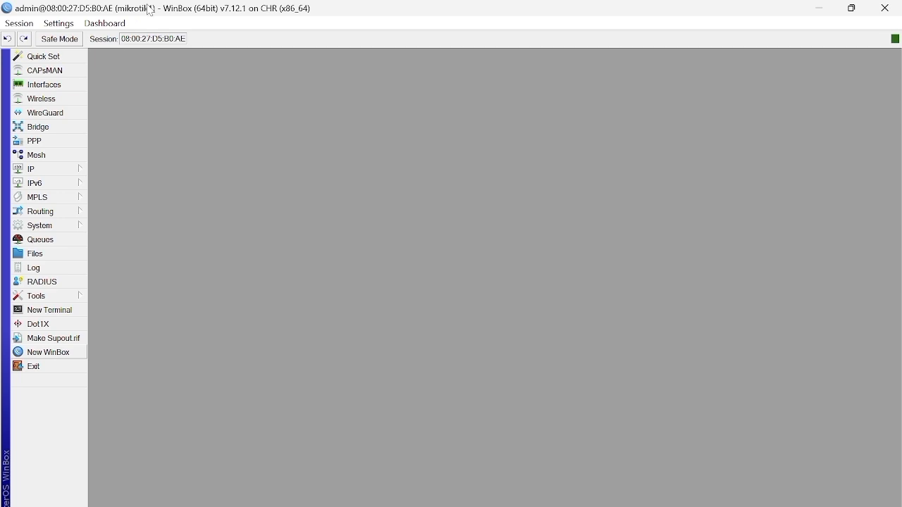
left_click(68, 172)
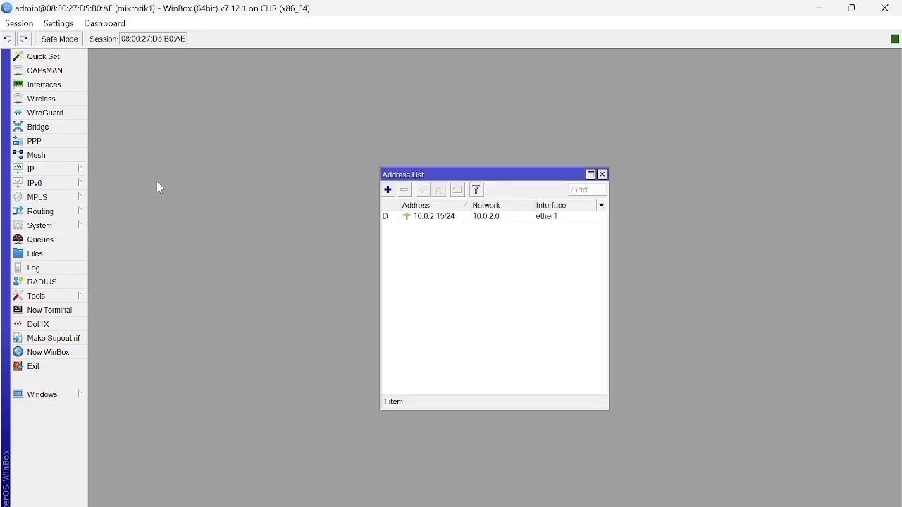
left_click(464, 219)
left_click(404, 190)
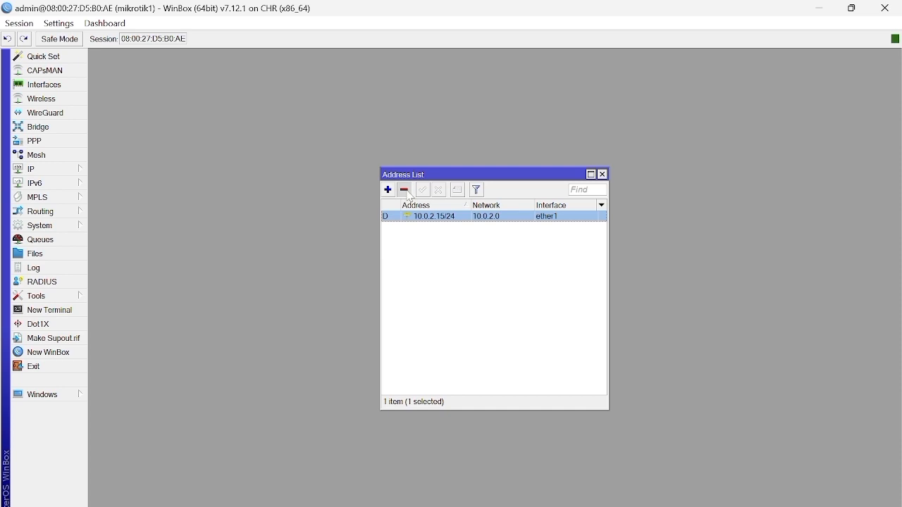
Step: Add the IP address 192.168.1.1/24 on interface ether3 of mikrotik1
left_click(387, 190)
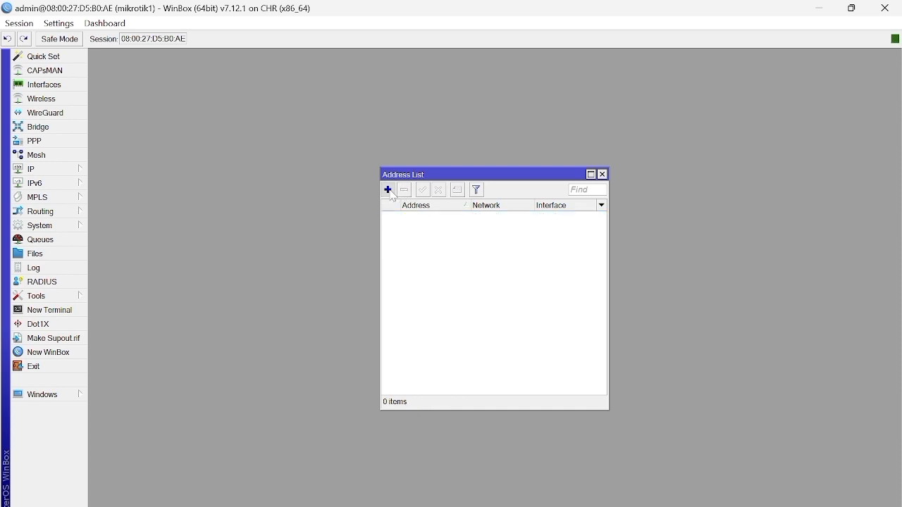
key("BackSpace")
type("192")
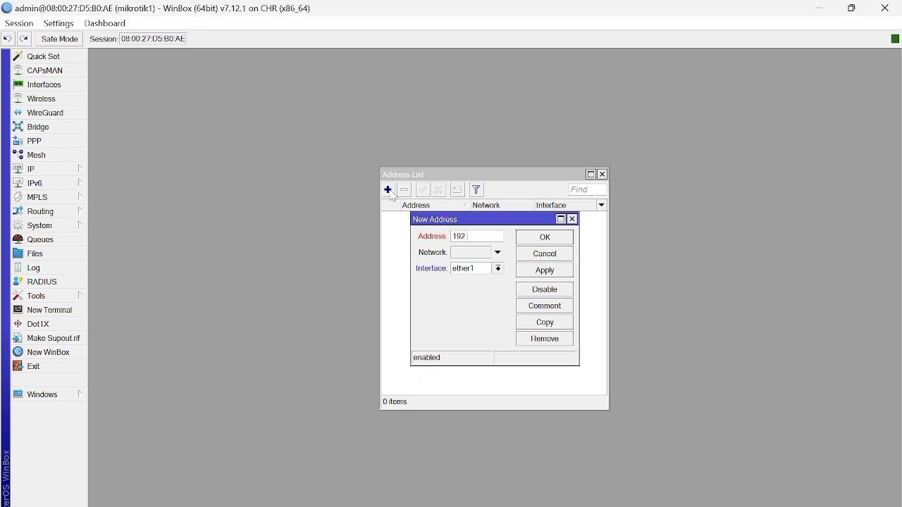
type(".168.1.1/24")
left_click(465, 269)
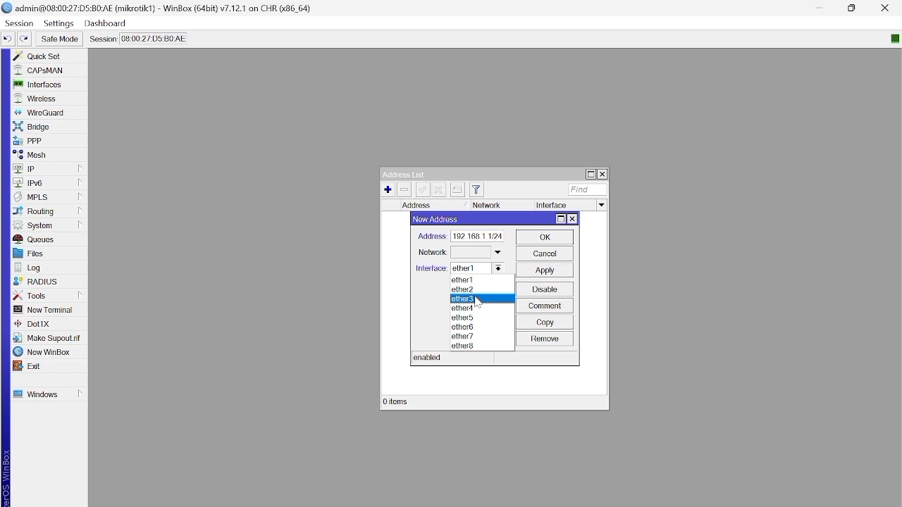
left_click(478, 299)
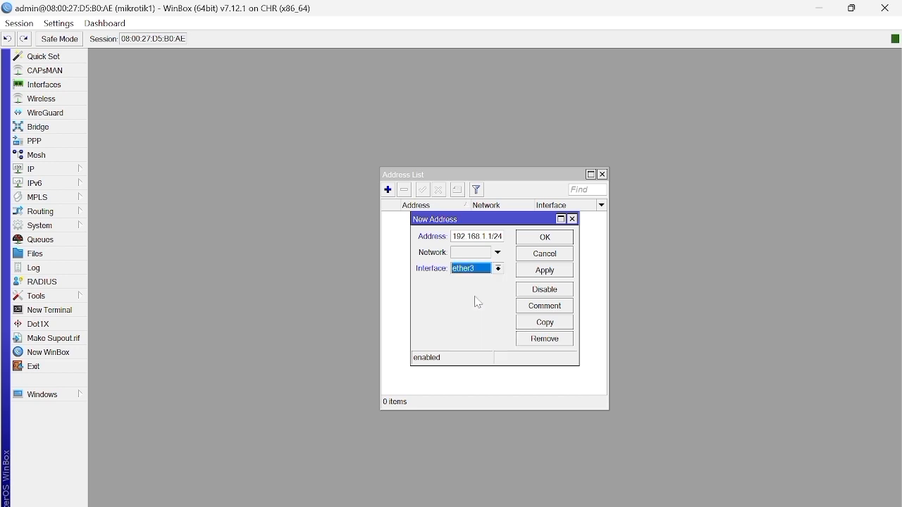
left_click(472, 258)
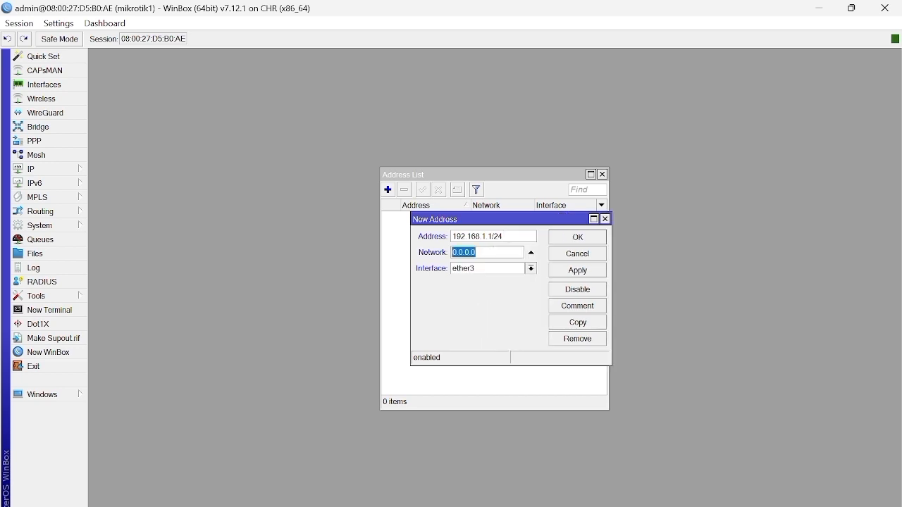
left_click(579, 271)
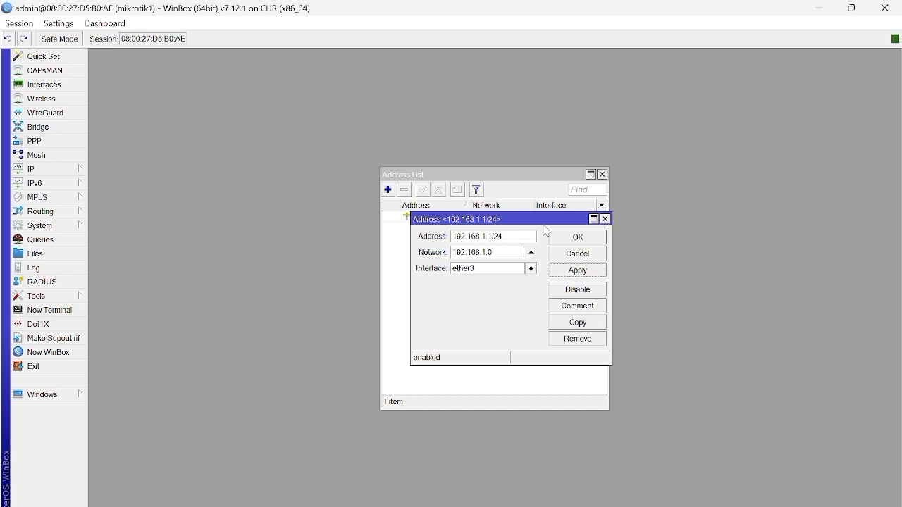
left_click(568, 238)
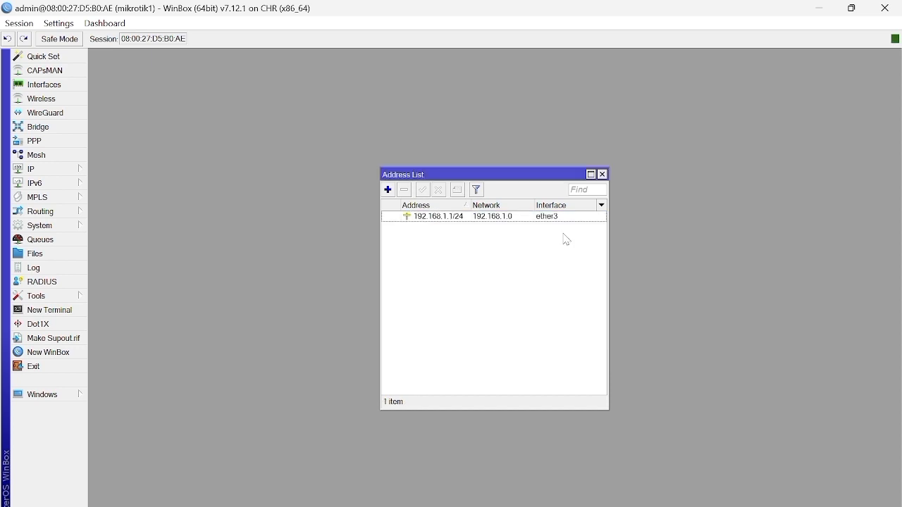
Step: Add a second IP address, 192.168.10.1/24, to mikrotik1 and assign it to interface ether4
left_click(389, 191)
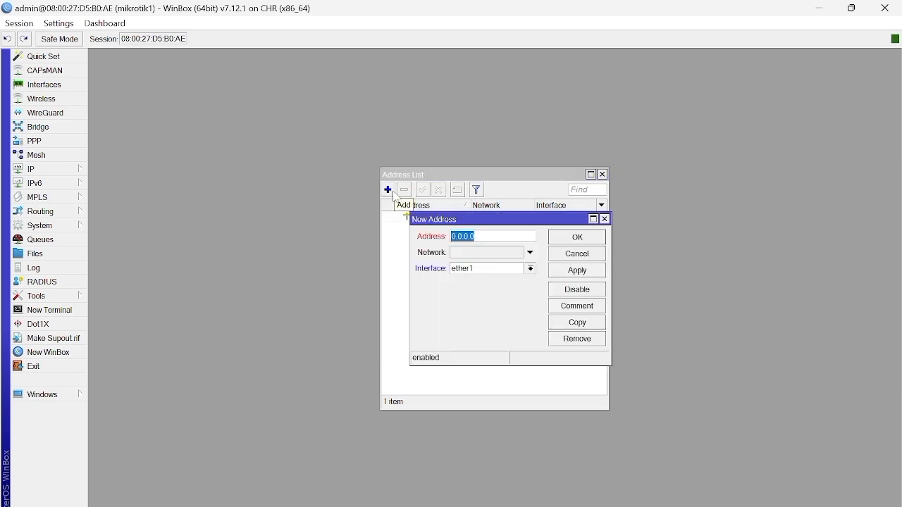
key("BackSpace")
type("19")
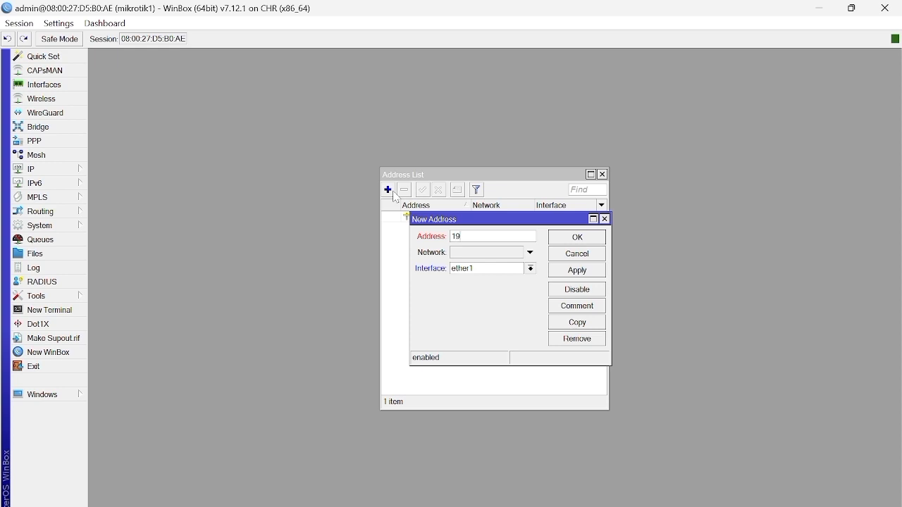
type("2.168.10.1/24")
left_click(578, 270)
left_click(521, 271)
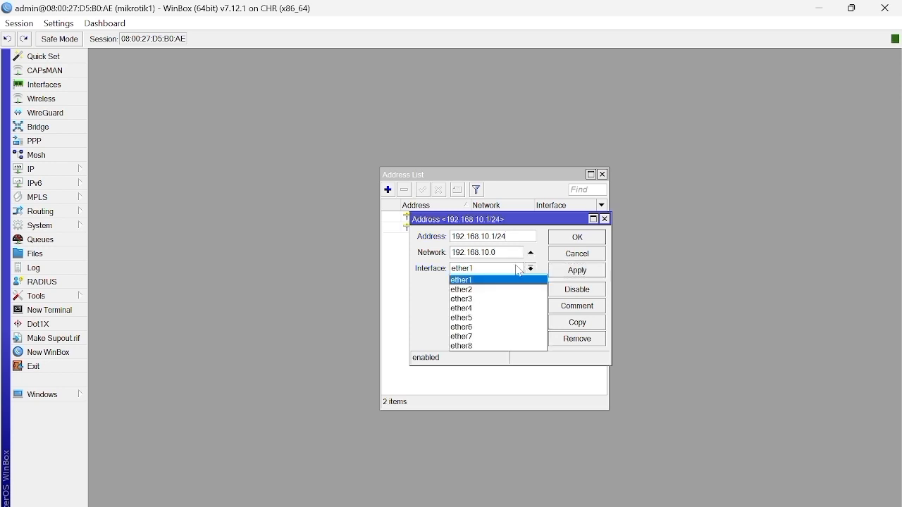
left_click(511, 308)
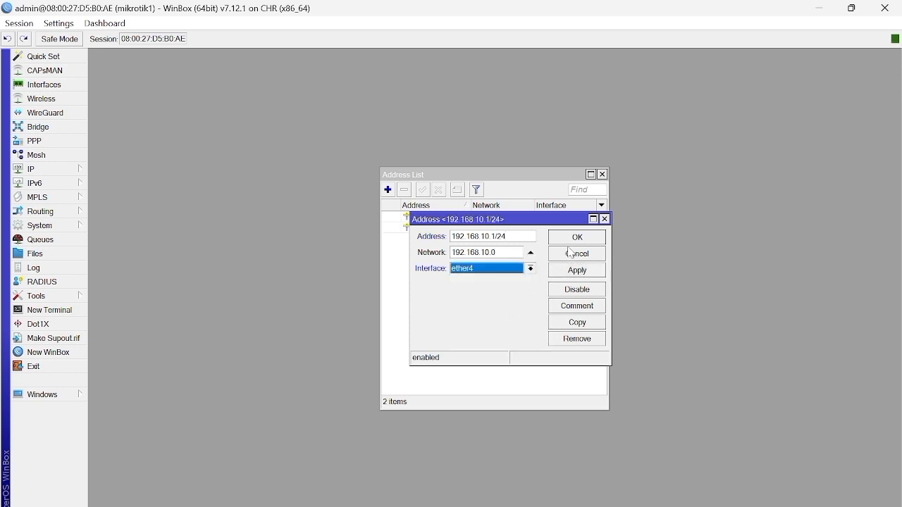
left_click(590, 240)
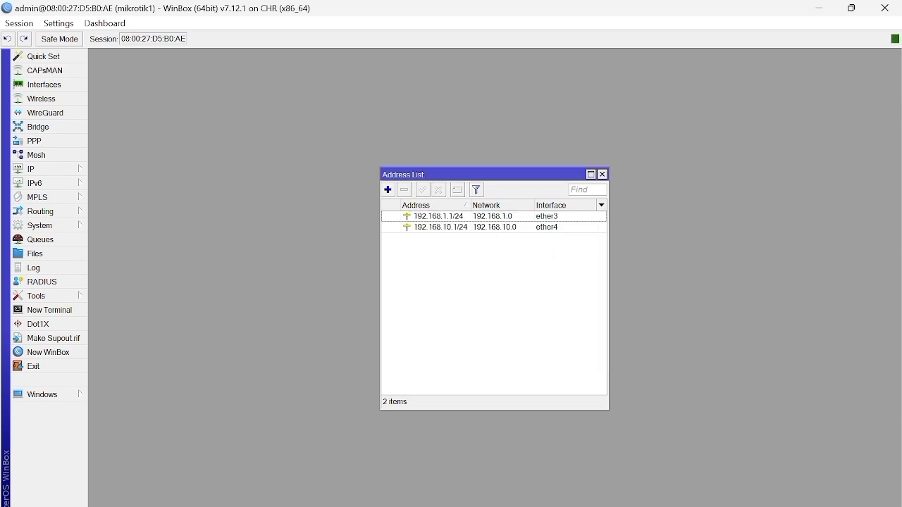
Step: Switch to the mikrotik2 session and remove the dynamic ether1 address from its IP address list
left_click(670, 503)
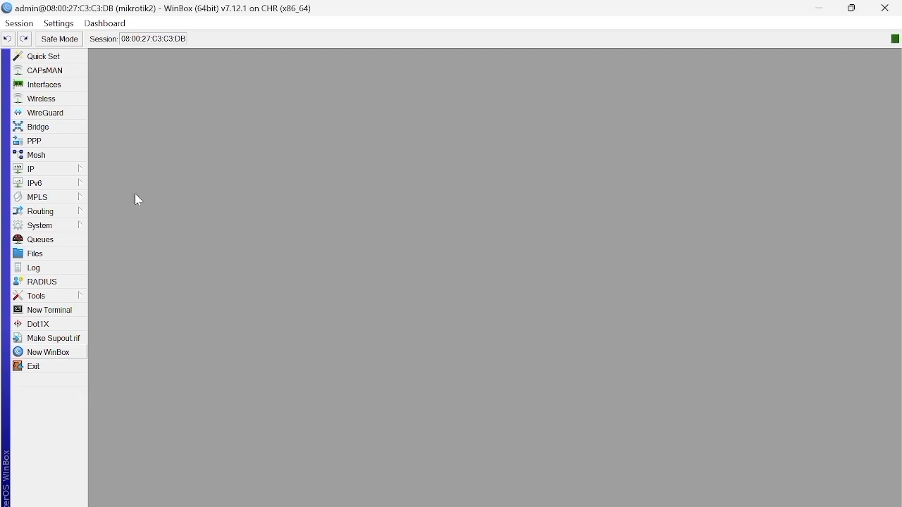
left_click(47, 171)
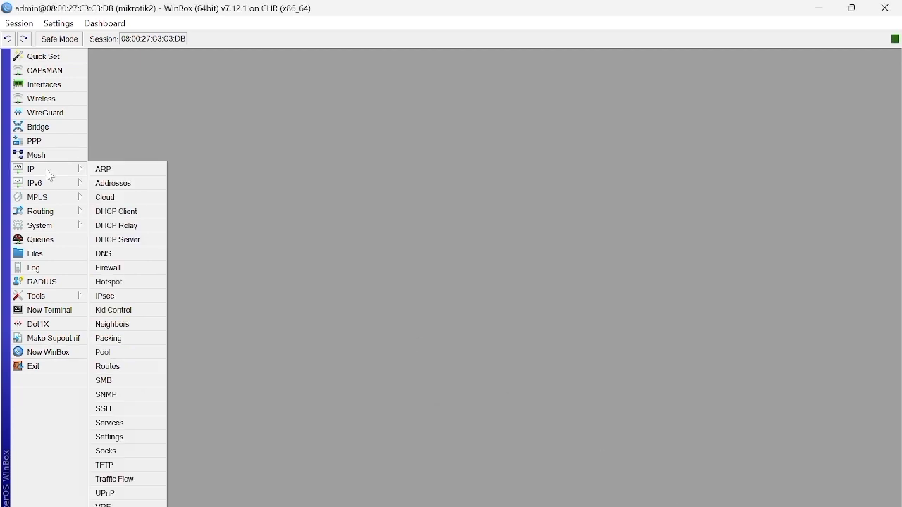
left_click(155, 187)
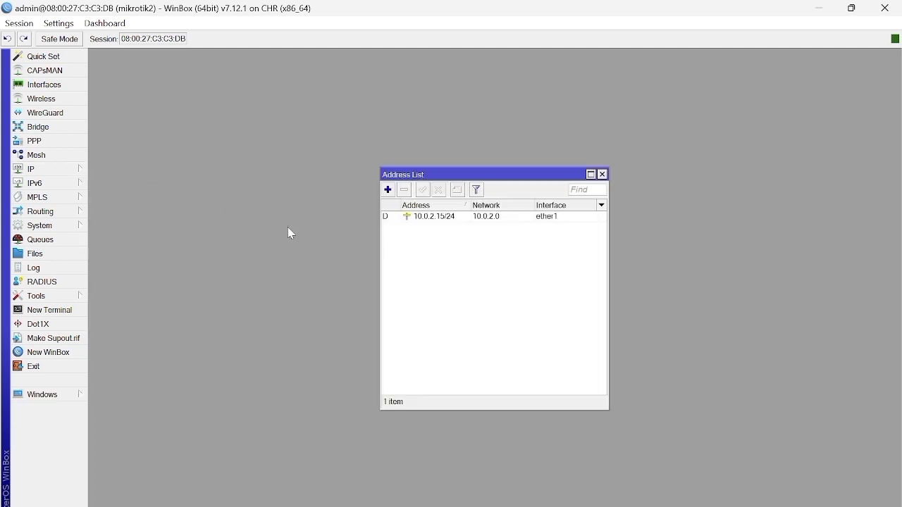
left_click(471, 217)
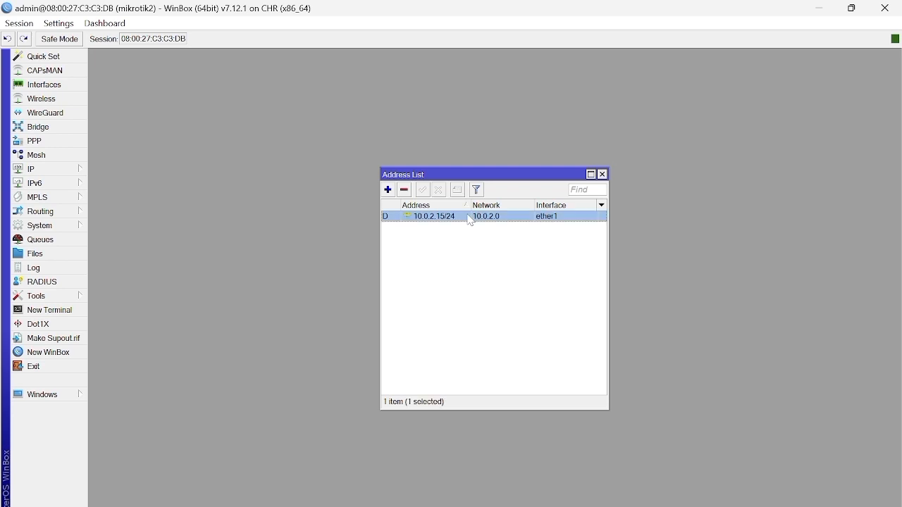
left_click(404, 191)
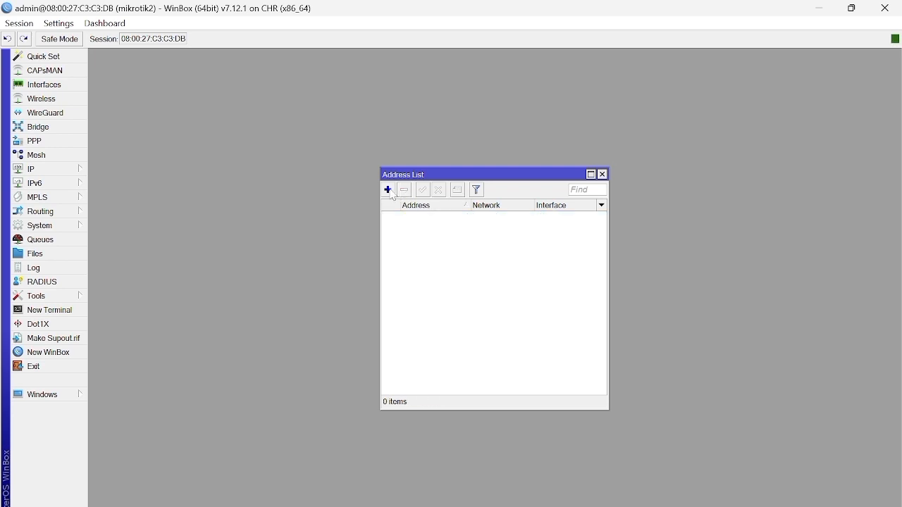
Step: Add the IP address 192.168.2.1/24 on interface ether3 of mikrotik2
left_click(389, 191)
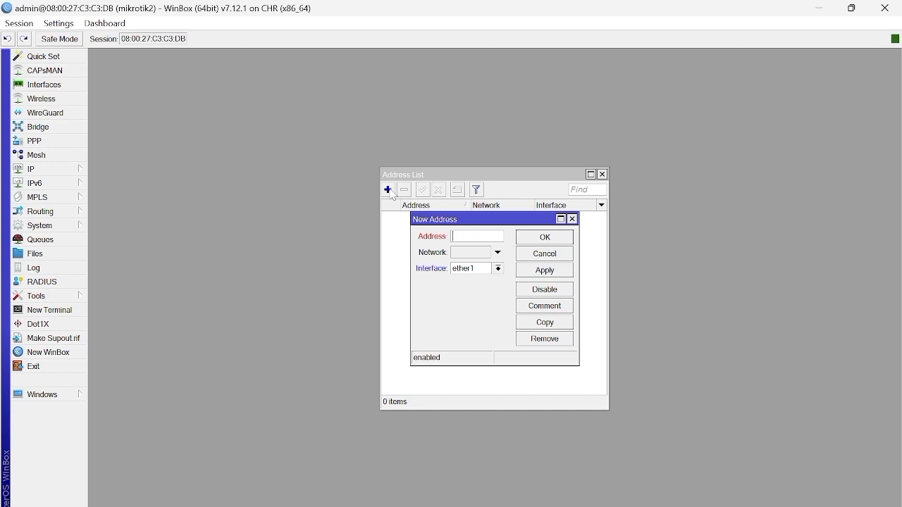
type("192.168.2.1/24")
left_click(479, 271)
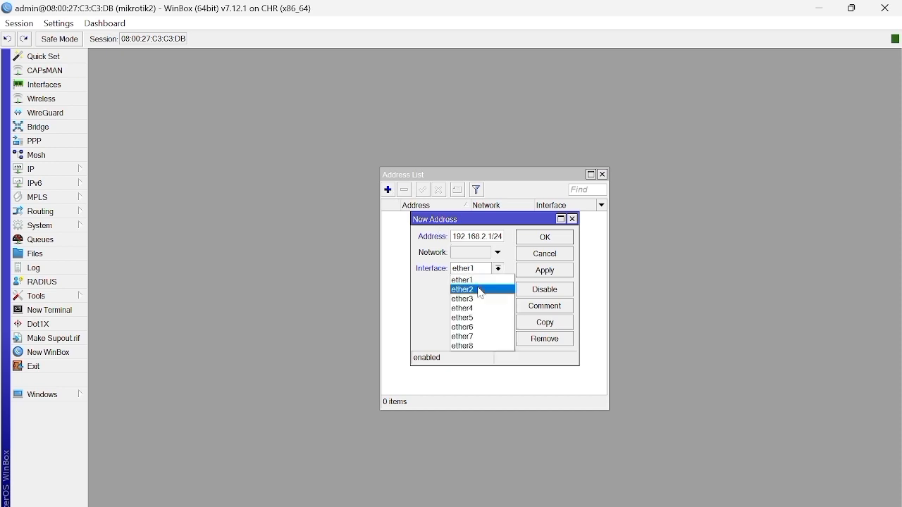
left_click(481, 300)
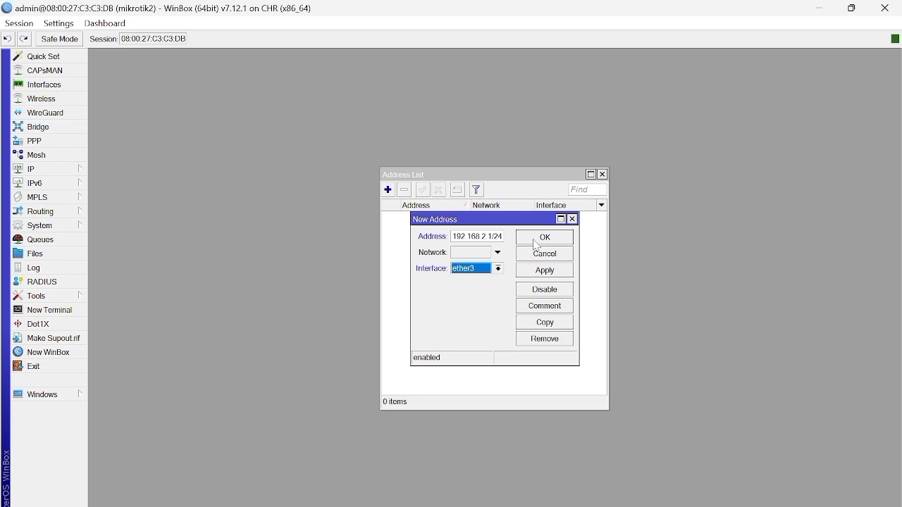
left_click(544, 272)
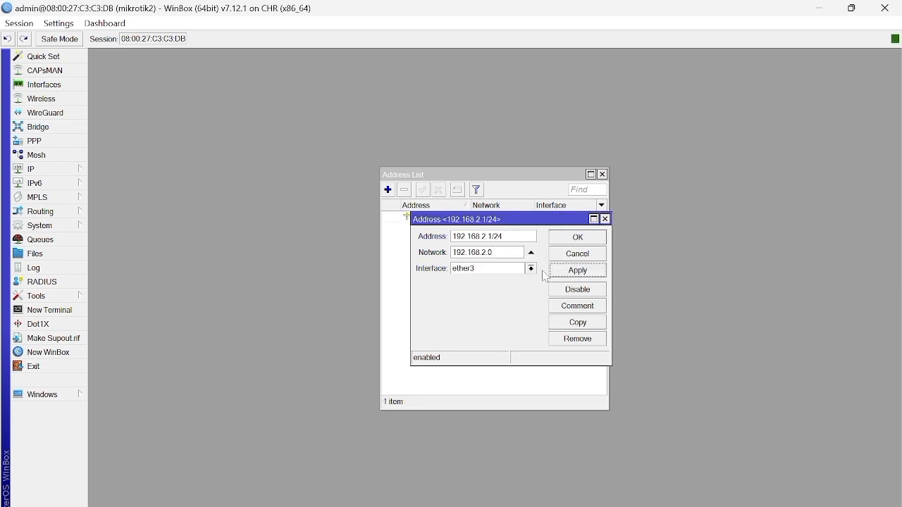
left_click(579, 239)
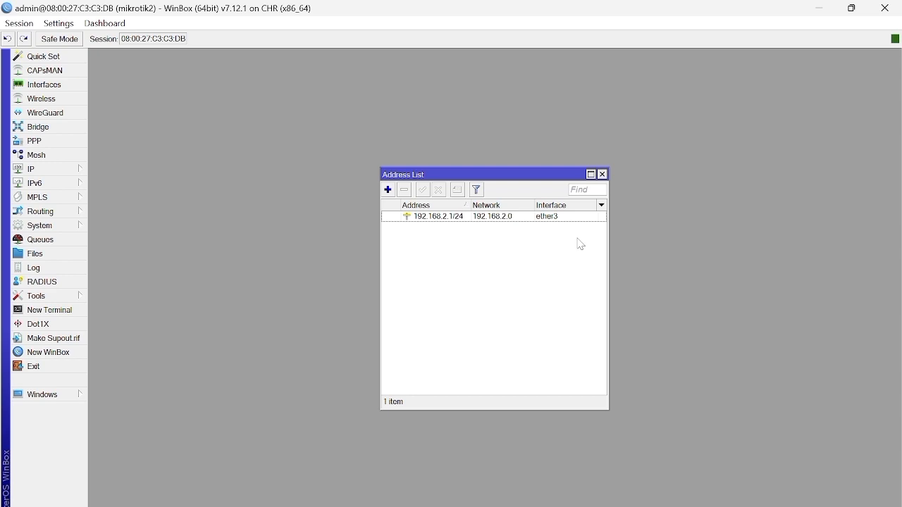
Step: Add the IP address 192.168.10.2/24 on interface ether4 of mikrotik2
left_click(387, 190)
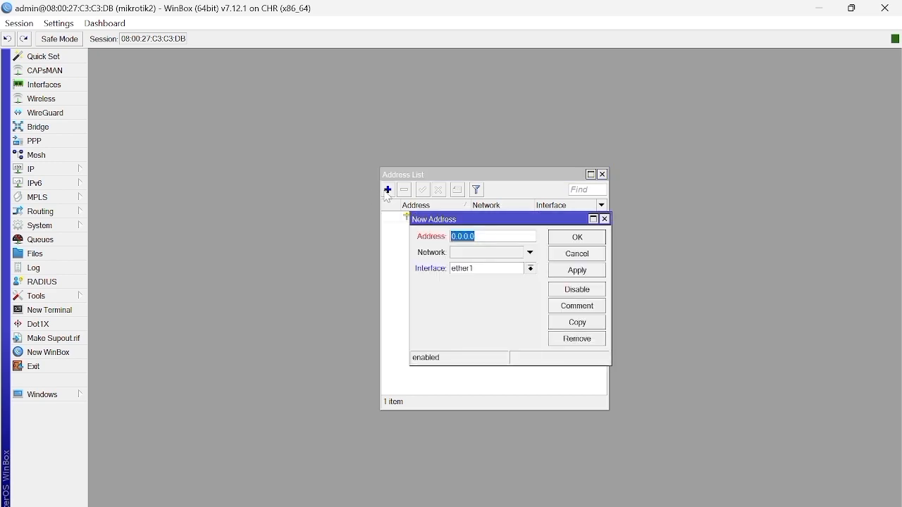
type("192.168.10.2/24")
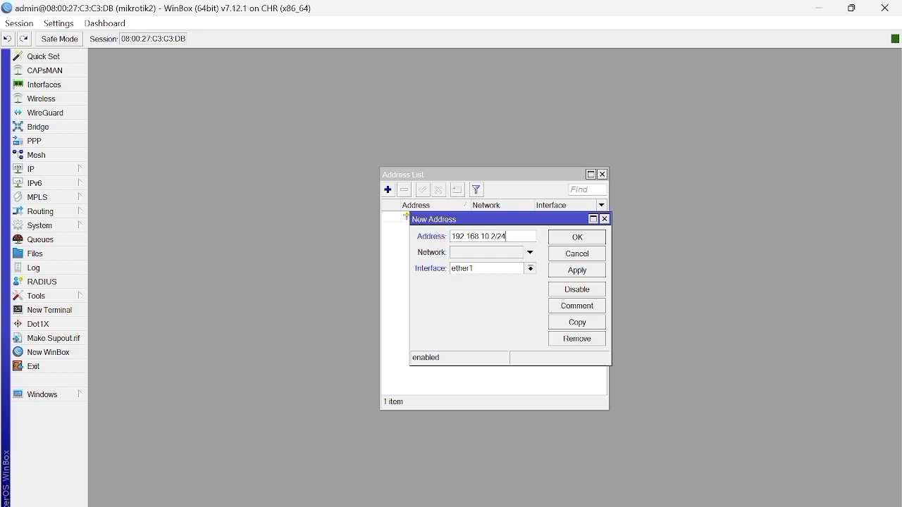
left_click(499, 269)
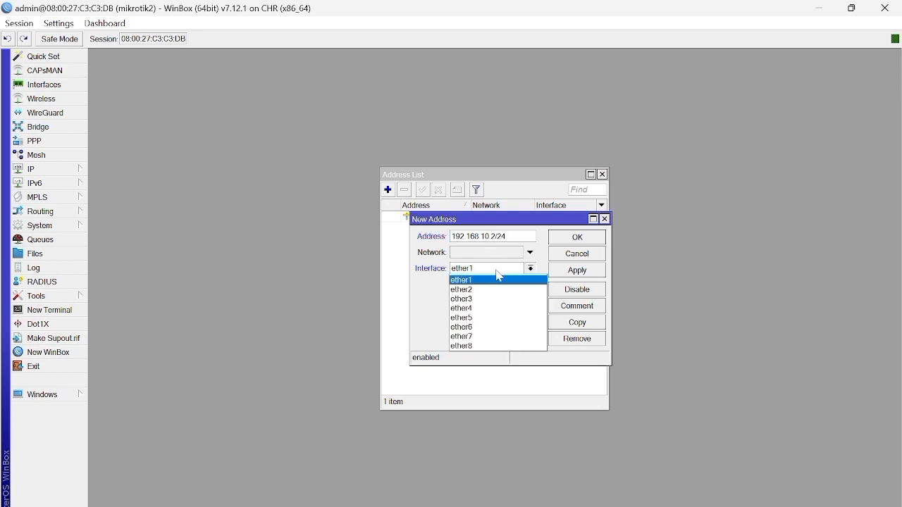
left_click(501, 308)
left_click(565, 272)
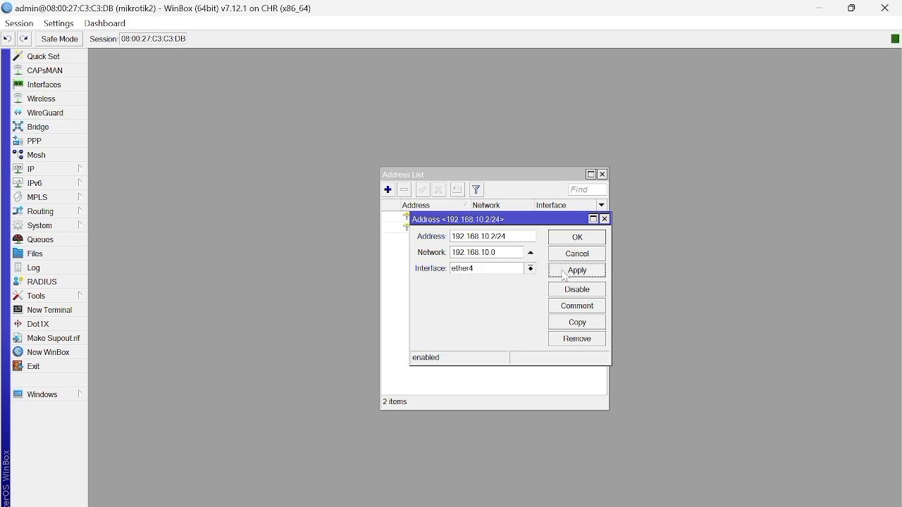
left_click(571, 239)
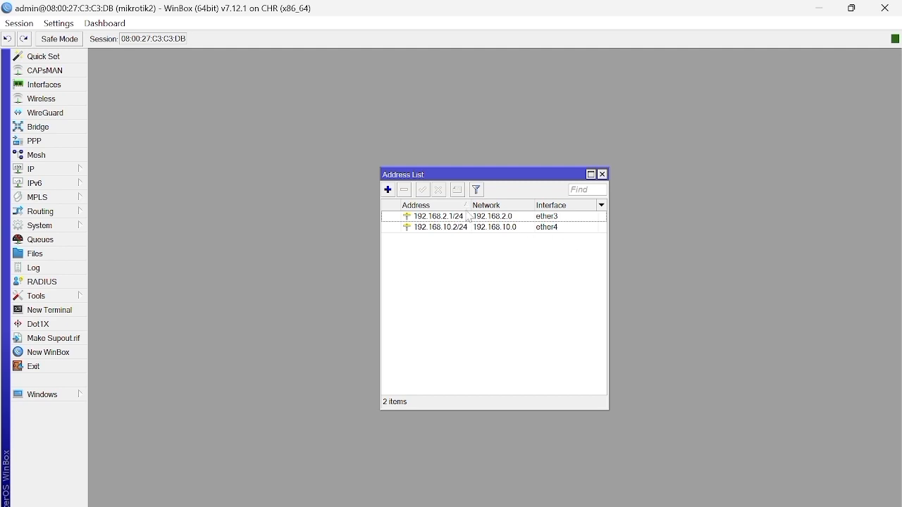
Step: Add a third IP address, 192.168.11.1/24, to mikrotik2 on interface ether5
left_click(390, 191)
key("BackSpace")
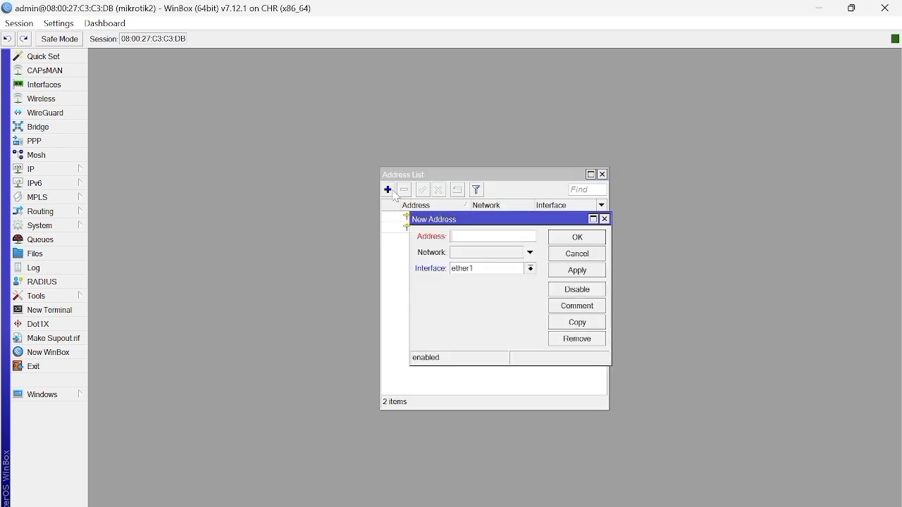
type("192.168.11.1/24")
left_click(521, 271)
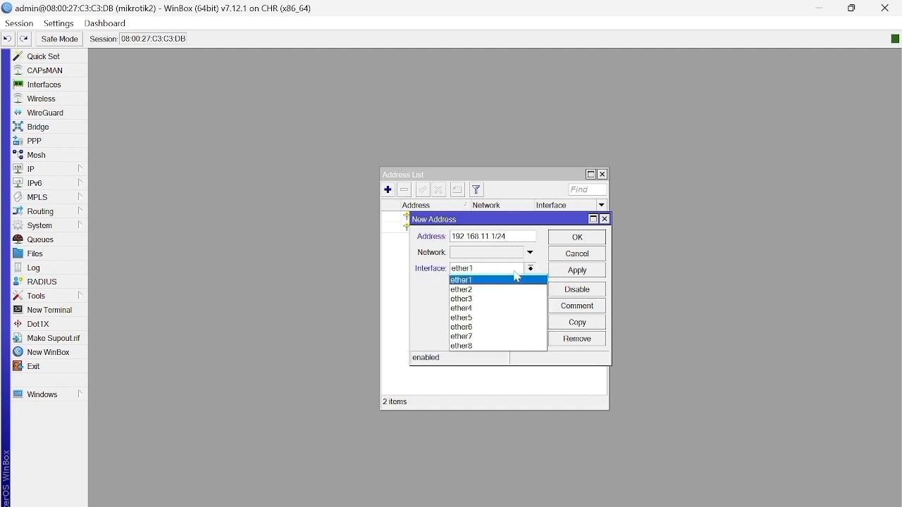
left_click(518, 317)
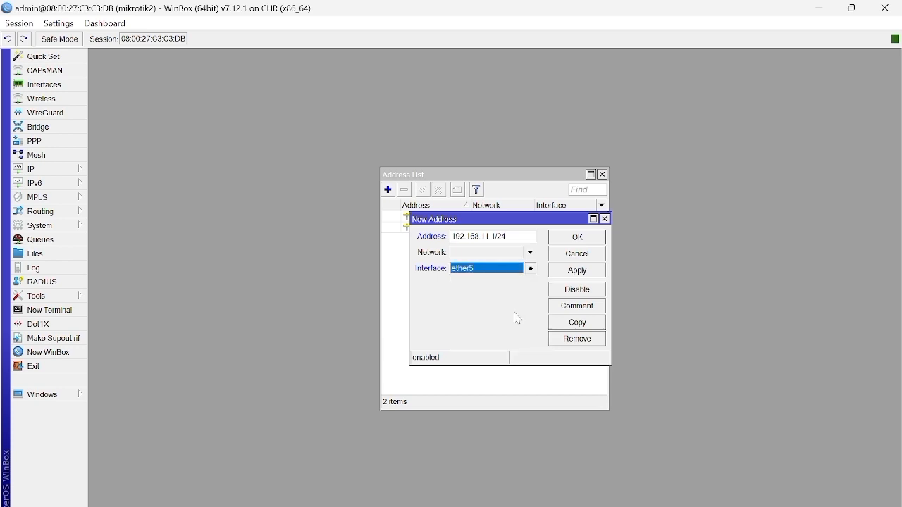
left_click(579, 271)
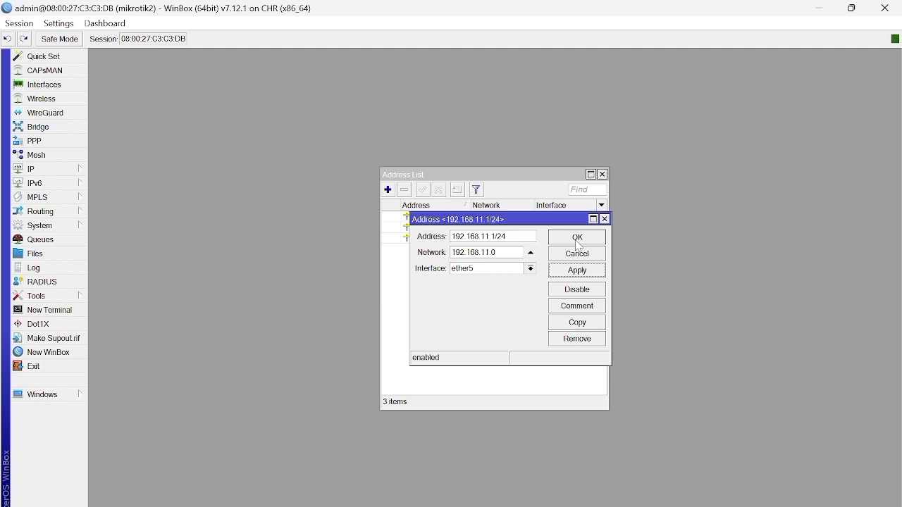
left_click(577, 238)
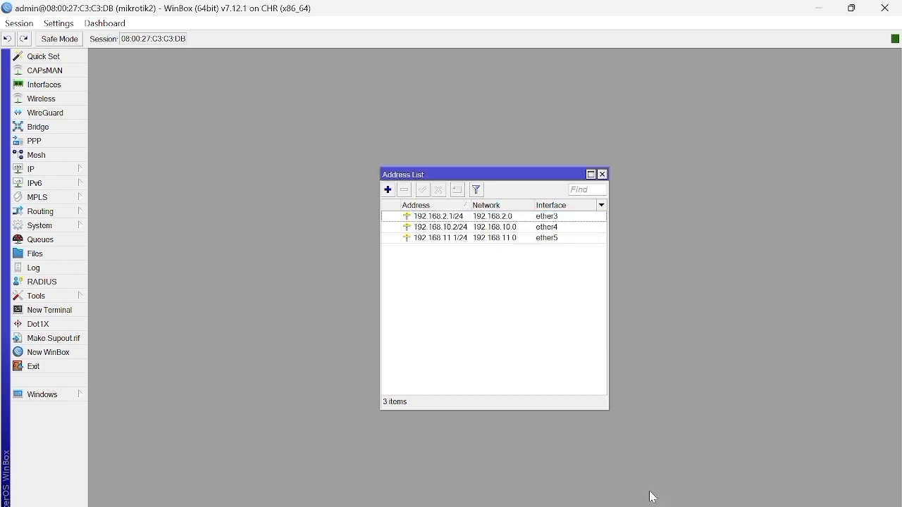
Step: Switch to the mikrotik3 session and remove the dynamic ether1 address from its IP address list
mouse_move(652, 501)
mouse_move(788, 487)
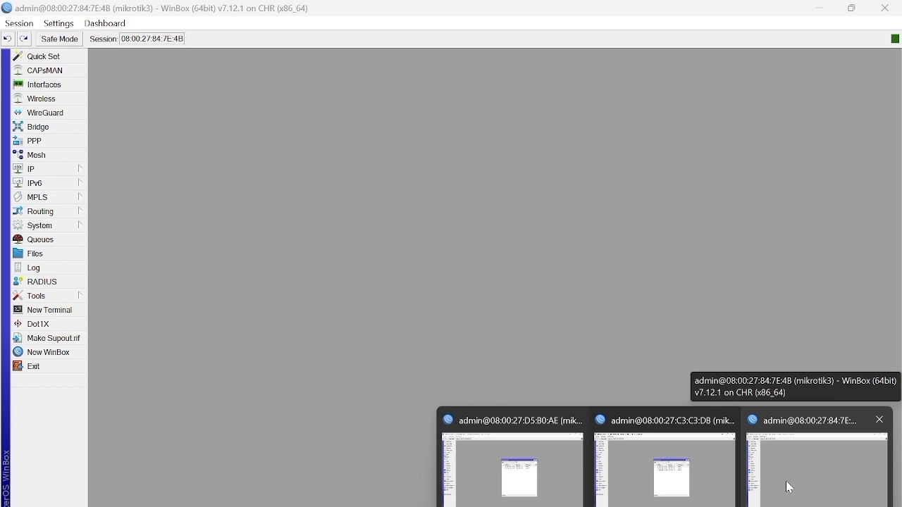
left_click(789, 488)
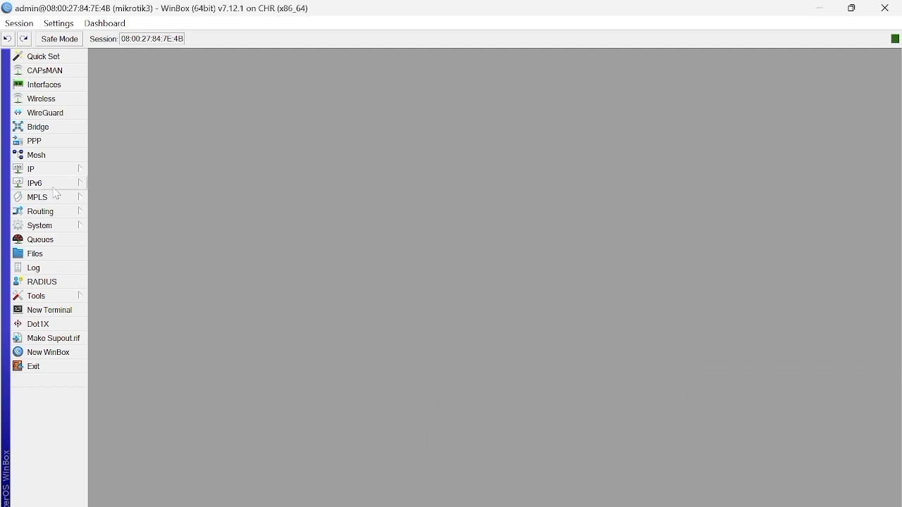
left_click(68, 169)
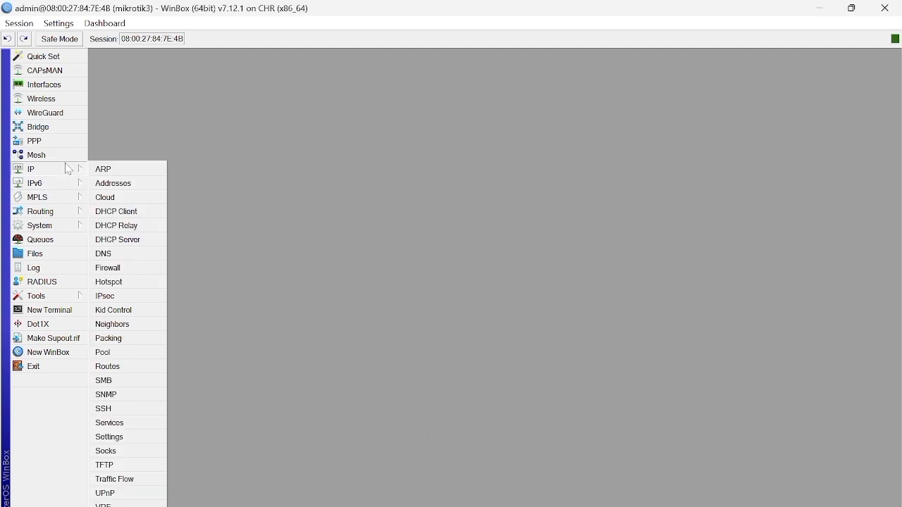
left_click(145, 191)
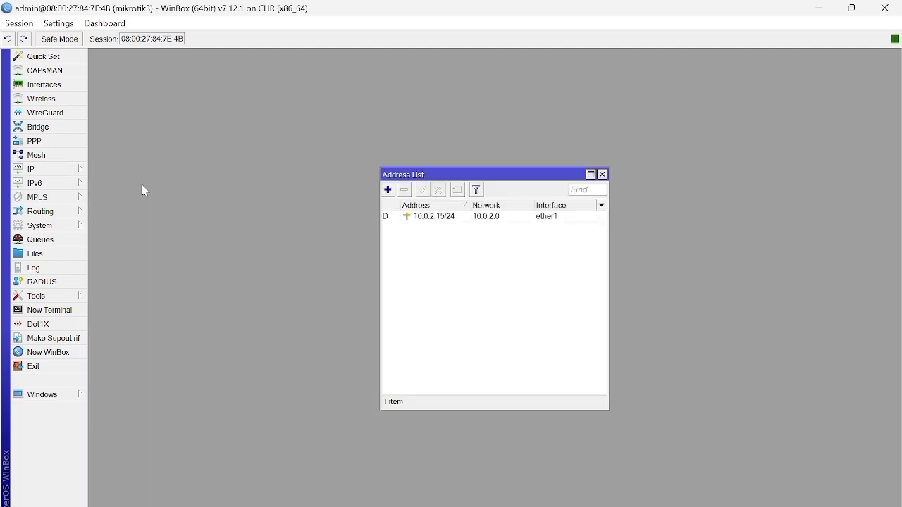
left_click(468, 218)
left_click(406, 190)
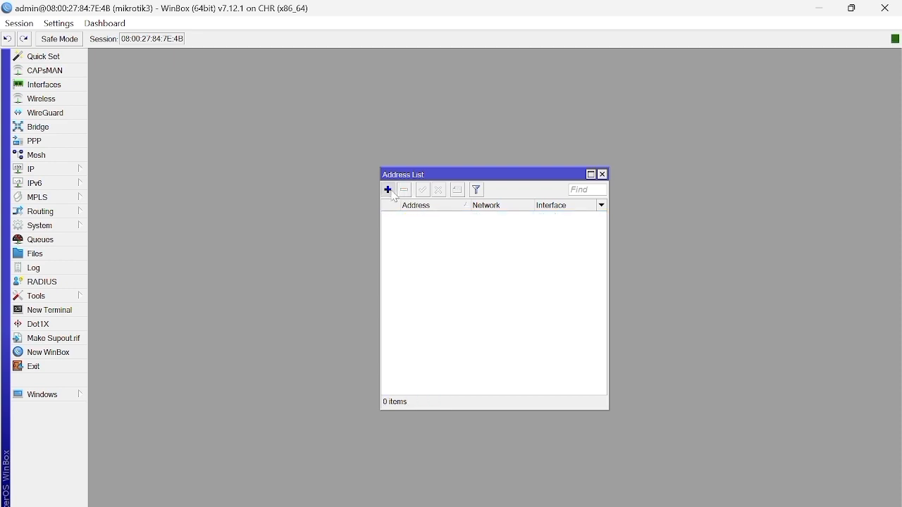
Step: Add the IP address 192.168.3.1/24 on interface ether3 of mikrotik3
left_click(388, 190)
key("BackSpace")
type("192.168")
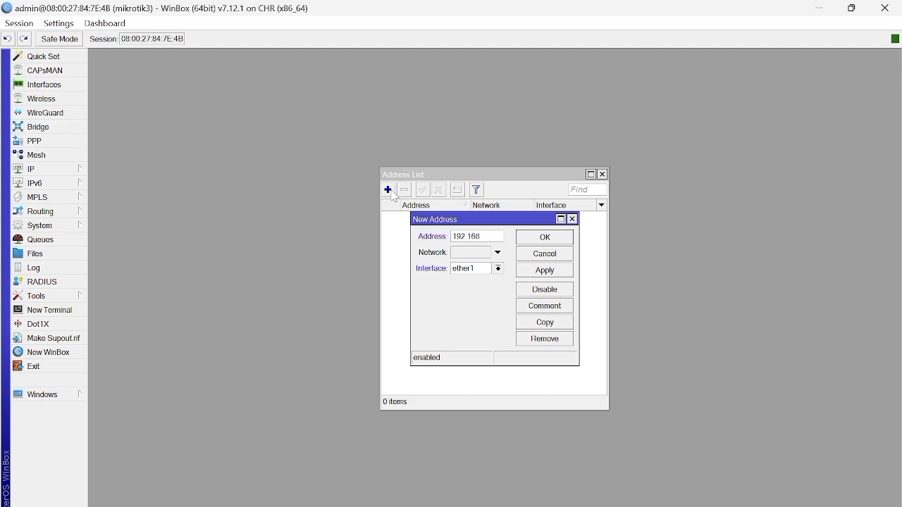
type(".3.1/24")
left_click(480, 270)
left_click(479, 269)
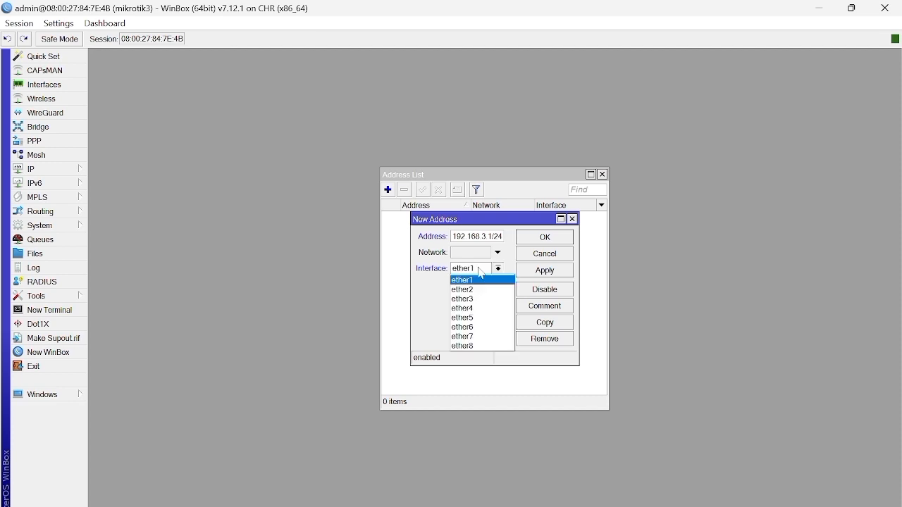
left_click(486, 301)
left_click(560, 271)
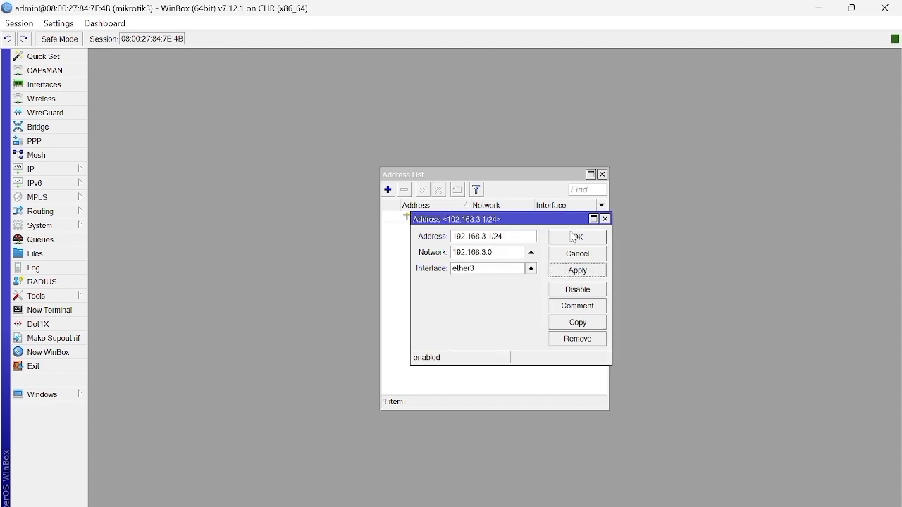
left_click(573, 237)
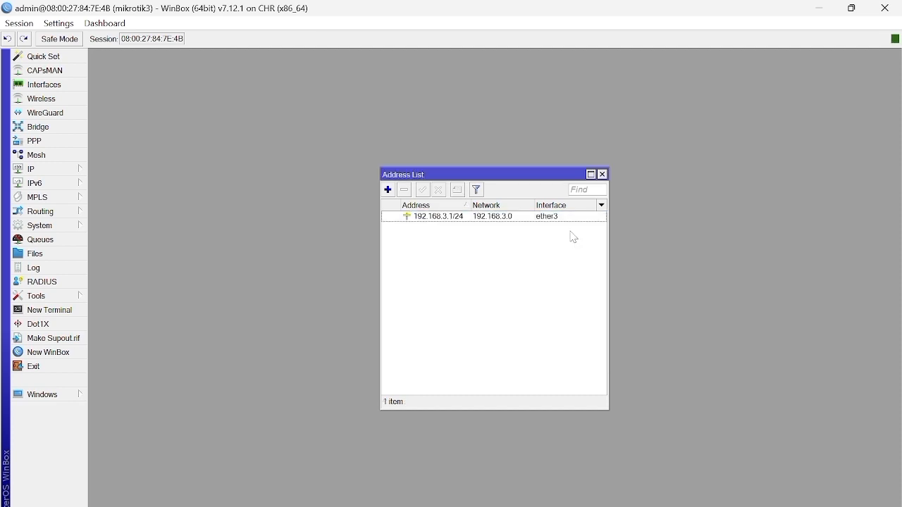
Step: Add a second IP address, 192.168.11.2/24, to mikrotik3 on interface ether4
left_click(389, 189)
key("BackSpace")
type("192.168")
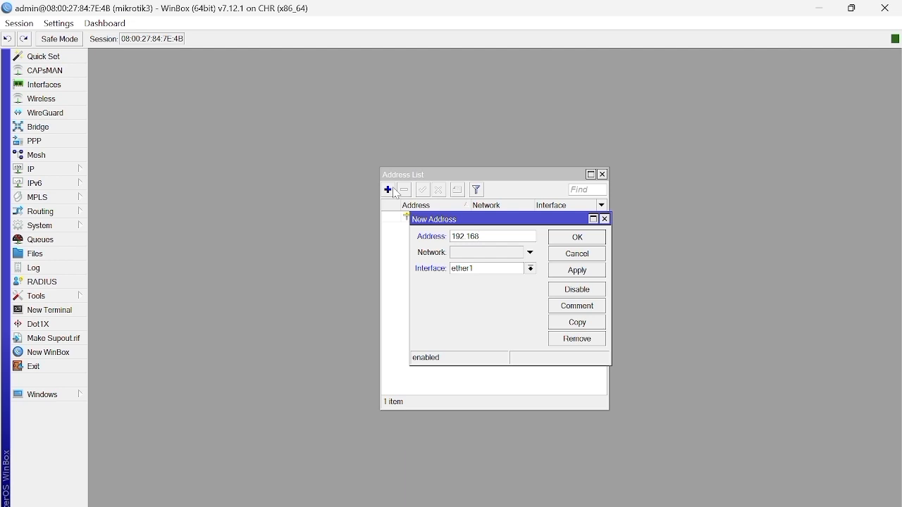
type("11")
type(".0")
key("BackSpace")
type("2")
left_click(514, 271)
left_click(503, 310)
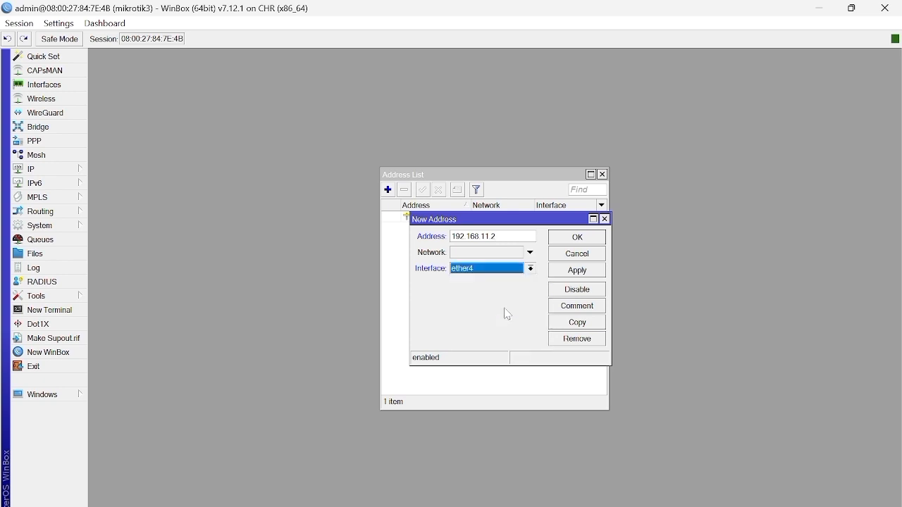
left_click(577, 270)
type("/24")
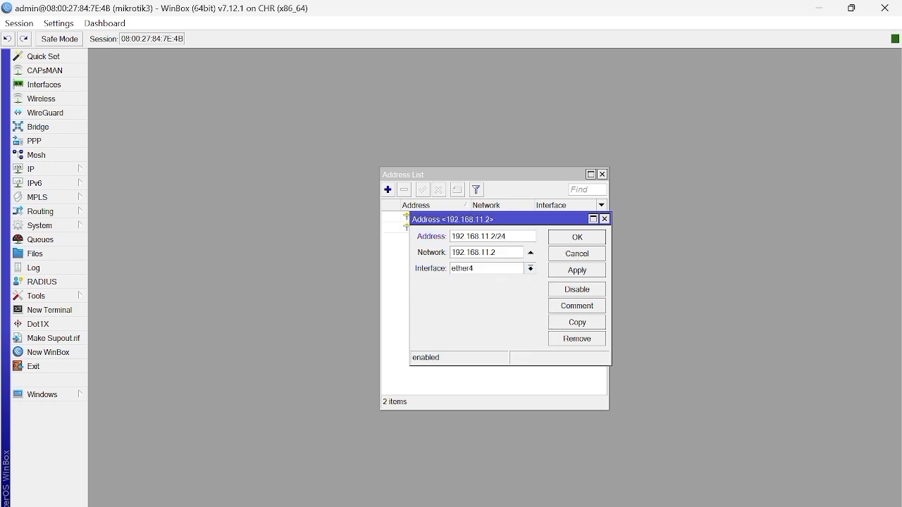
left_click(601, 271)
left_click(588, 240)
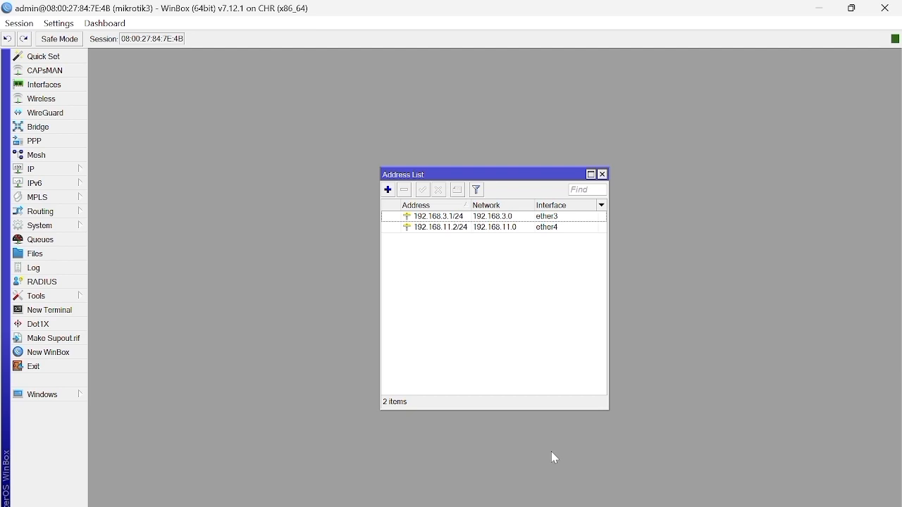
Step: Switch to GNS3 and open the console of PC1
left_click(602, 506)
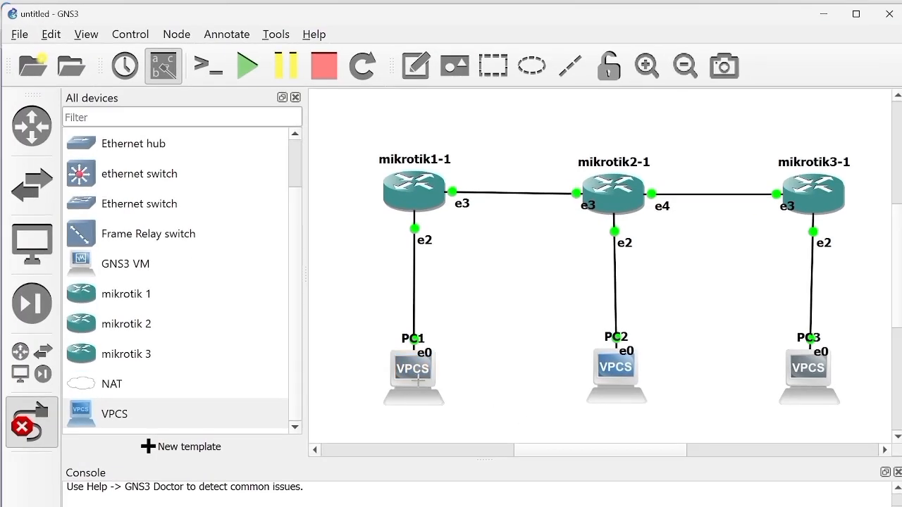
right_click(419, 381)
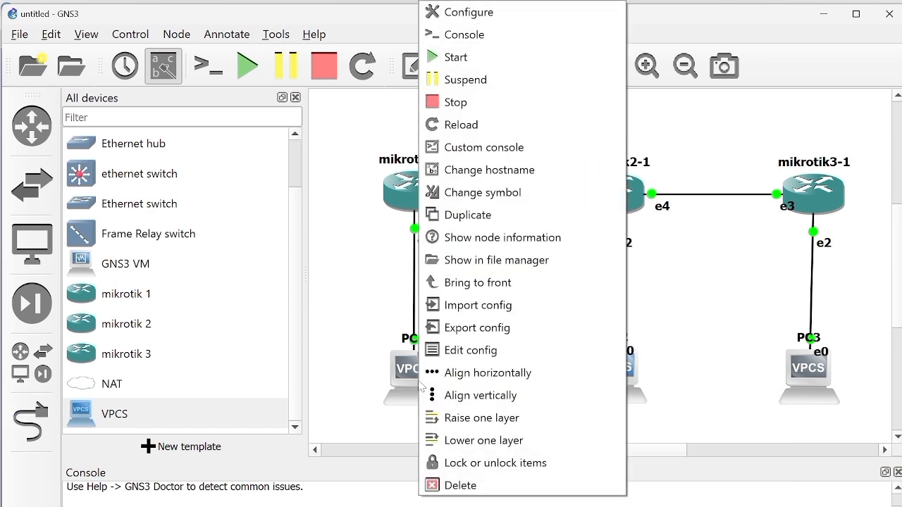
left_click(510, 33)
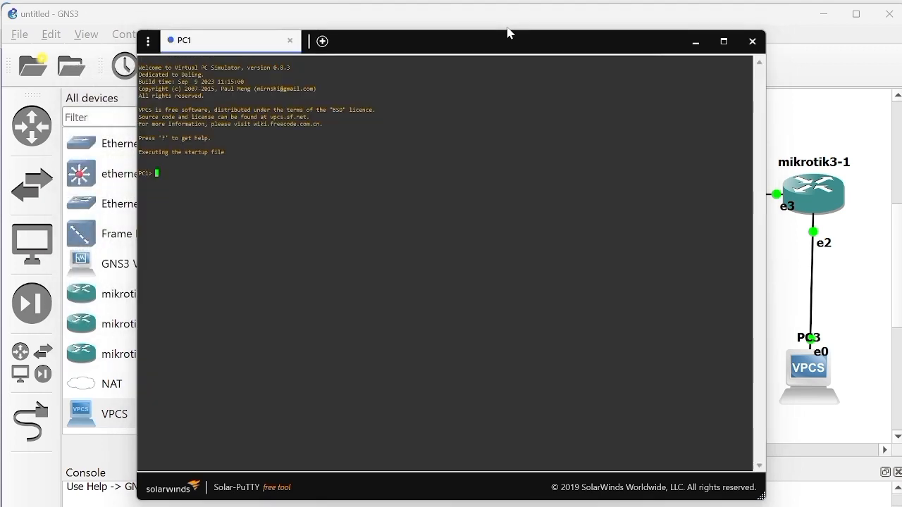
Step: Assign PC1 the IP address 192.168.1.2/24 with gateway 192.168.1.1, leaving its console minimized
type("ip 192.116")
key("BackSpace")
key("BackSpace")
type("68.1.2/24 192.168")
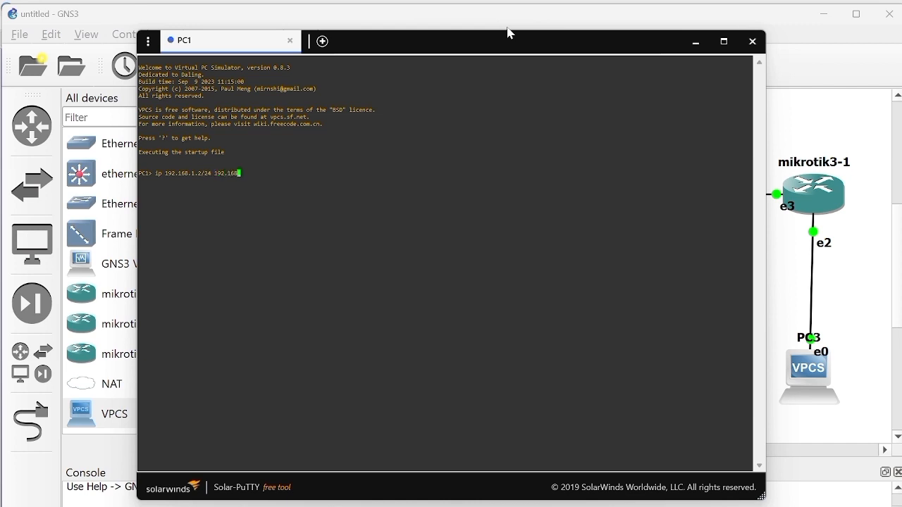
type(".1.1")
key("Return")
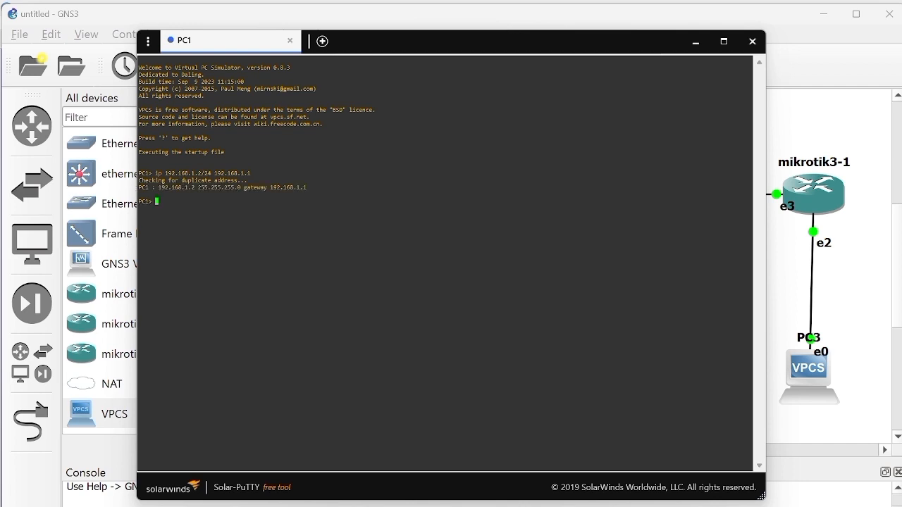
left_click(695, 41)
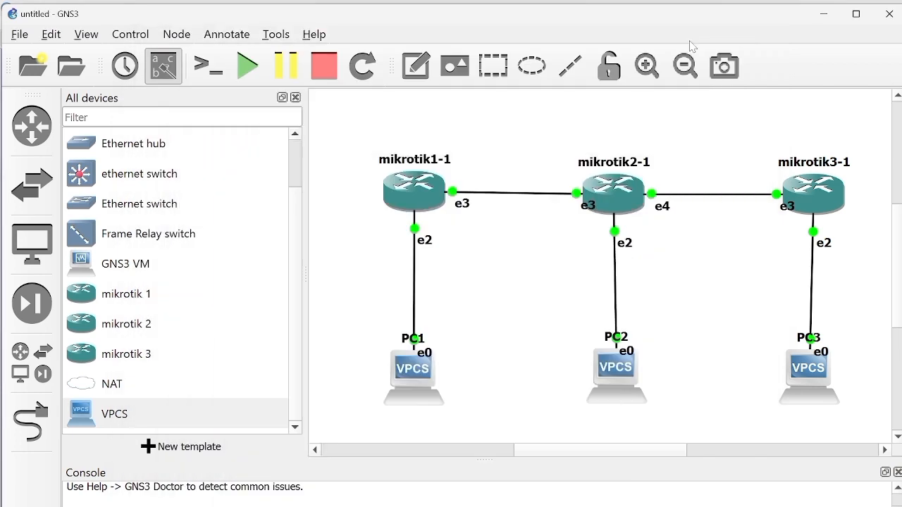
Step: In PC2's console, assign the IP address 192.168.2.2 with gateway 192.168.2.1, and minimize the console
double_click(620, 369)
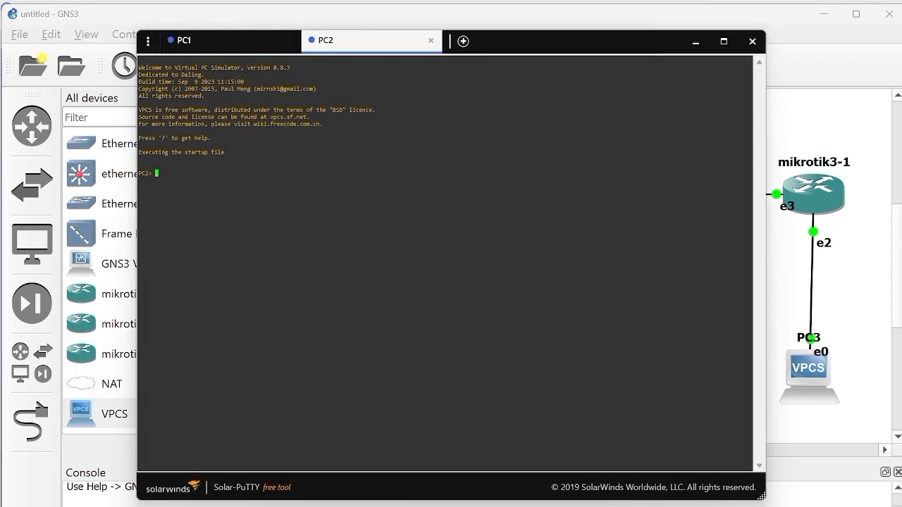
type("ip 192.168.2.2 192.168.2.1")
key("Return")
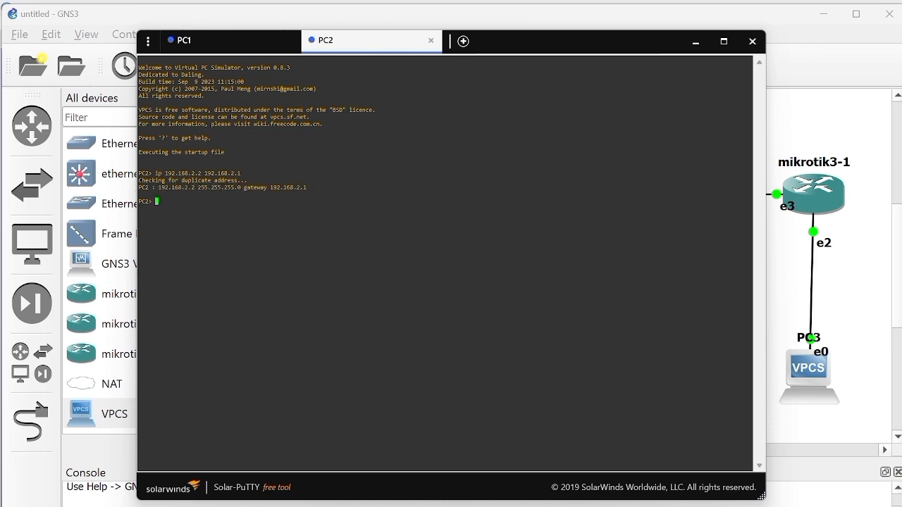
left_click(697, 42)
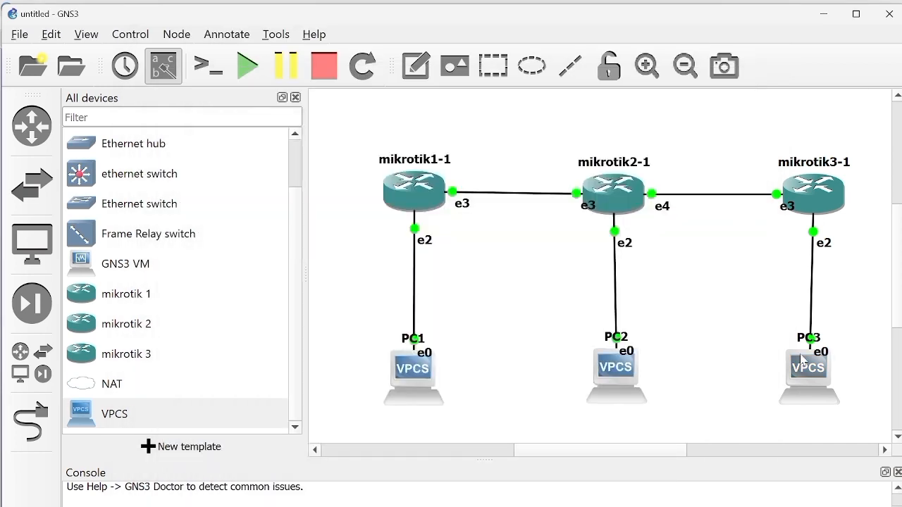
Step: In PC3's console, assign the IP address 192.168.3.2/24 with gateway 192.168.3.1, and minimize the console
double_click(801, 359)
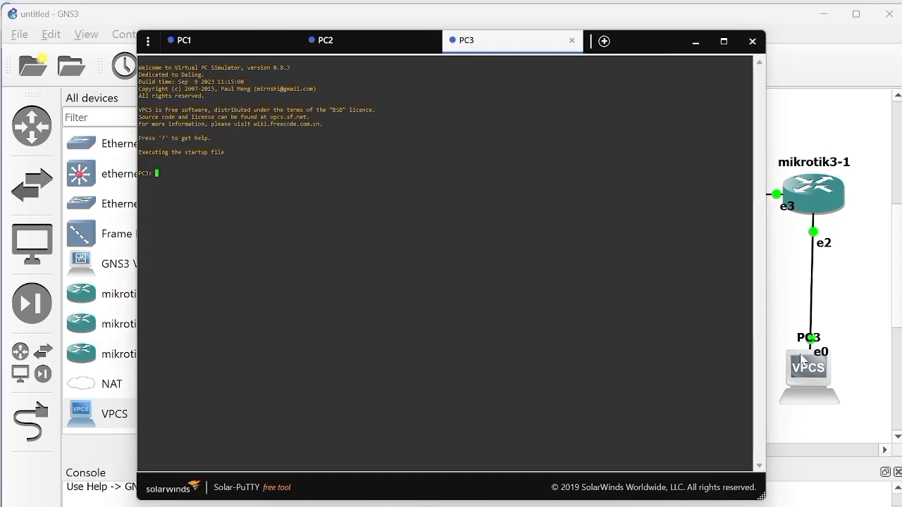
type("ip 192.168")
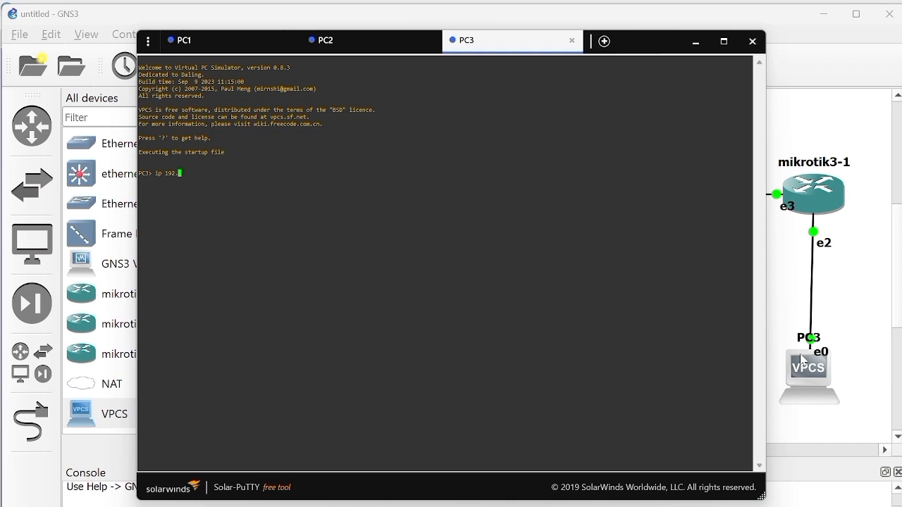
type(".3.2/24 192.168.3.1")
key("Return")
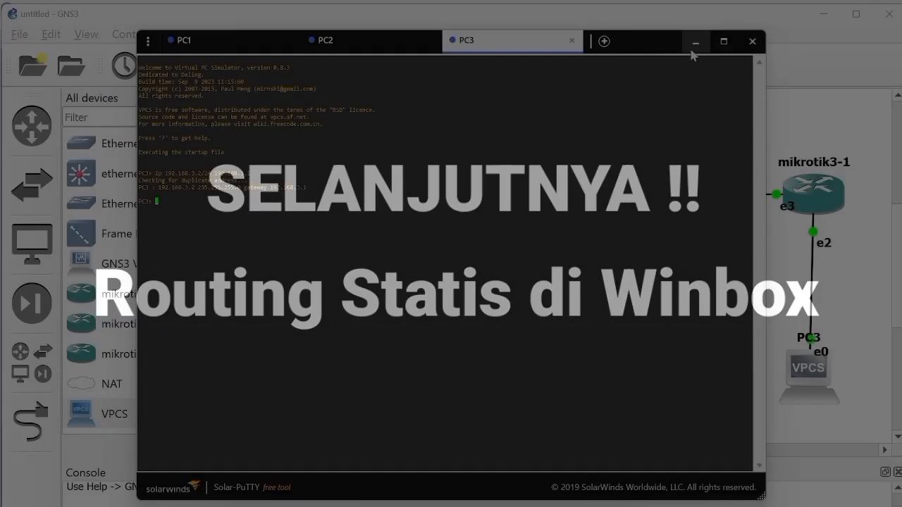
left_click(693, 39)
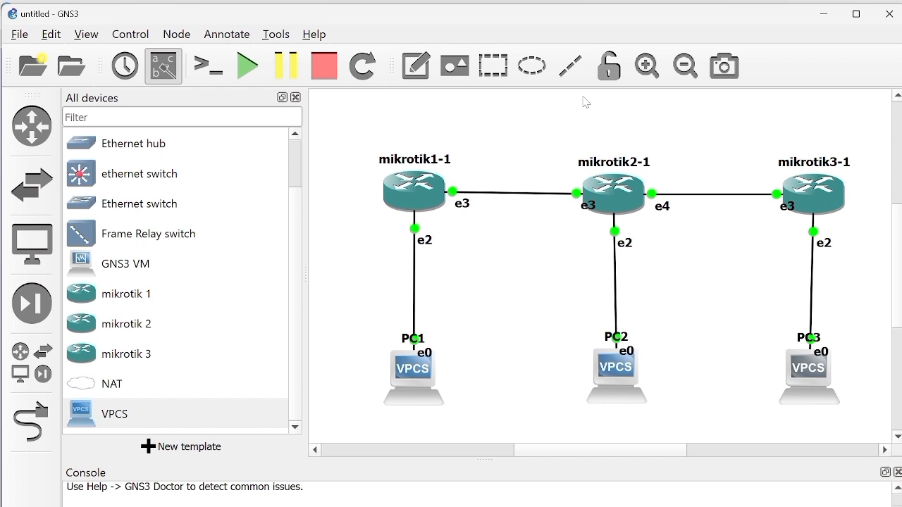
Step: Minimize the open windows, switch to the mikrotik1 WinBox session and open its IP route list
left_click(826, 10)
left_click(828, 10)
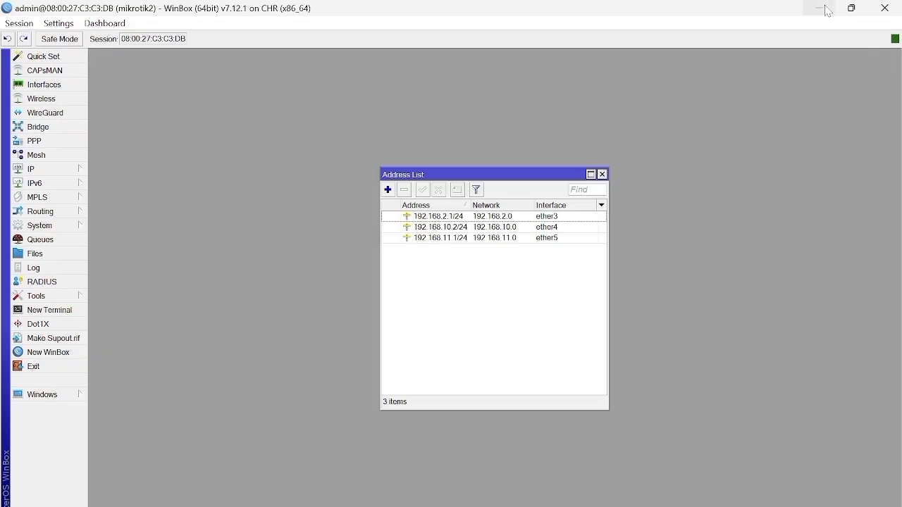
left_click(827, 10)
left_click(828, 10)
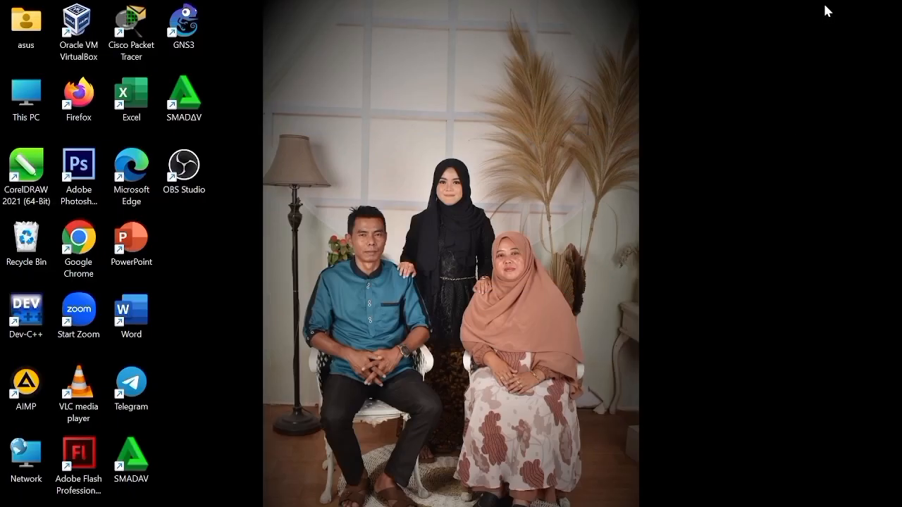
mouse_move(632, 506)
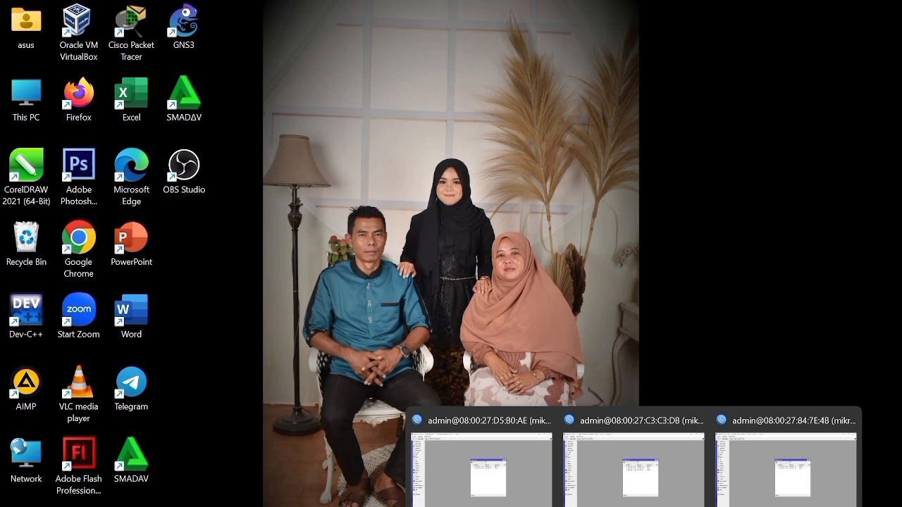
left_click(553, 501)
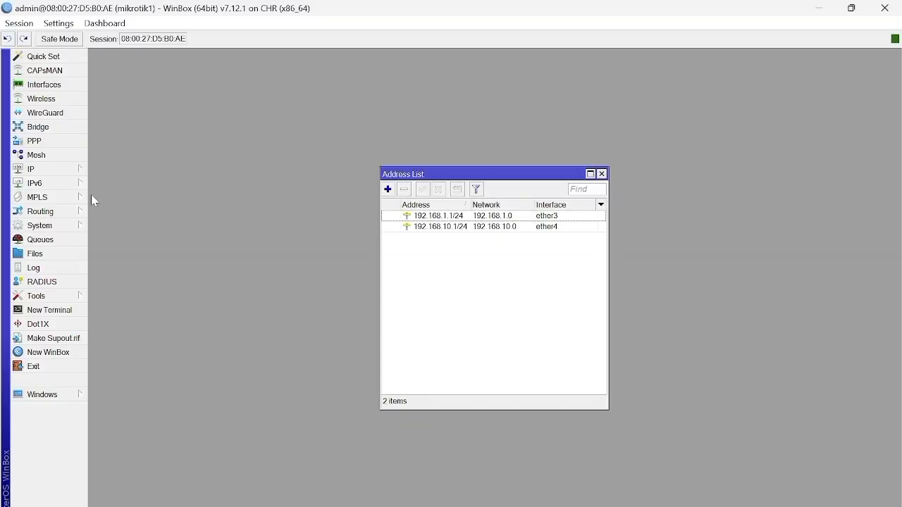
left_click(68, 171)
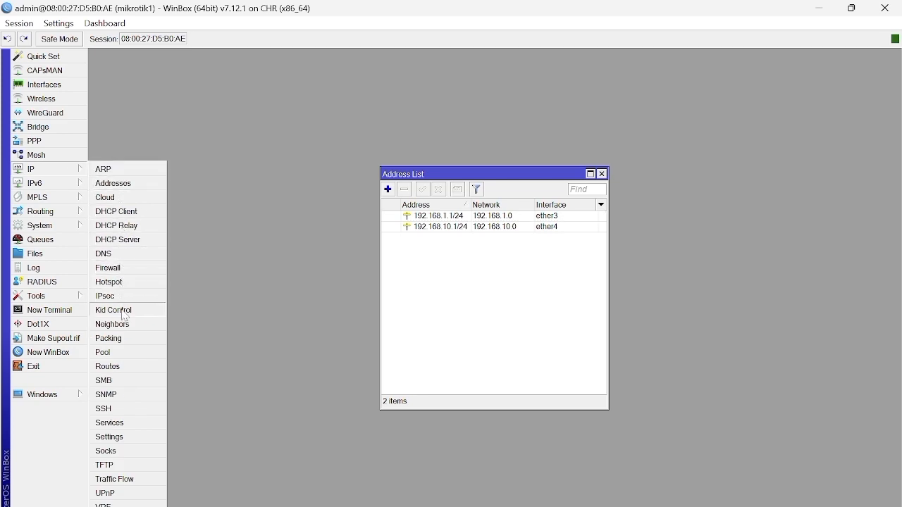
left_click(124, 367)
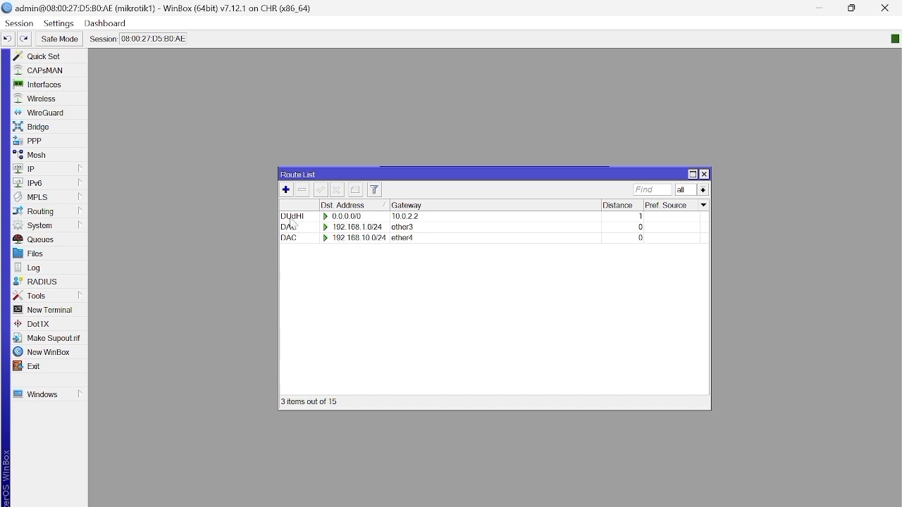
Step: Add a static route on mikrotik1 to 192.168.2.0/24 through gateway 192.168.10.2
left_click(287, 195)
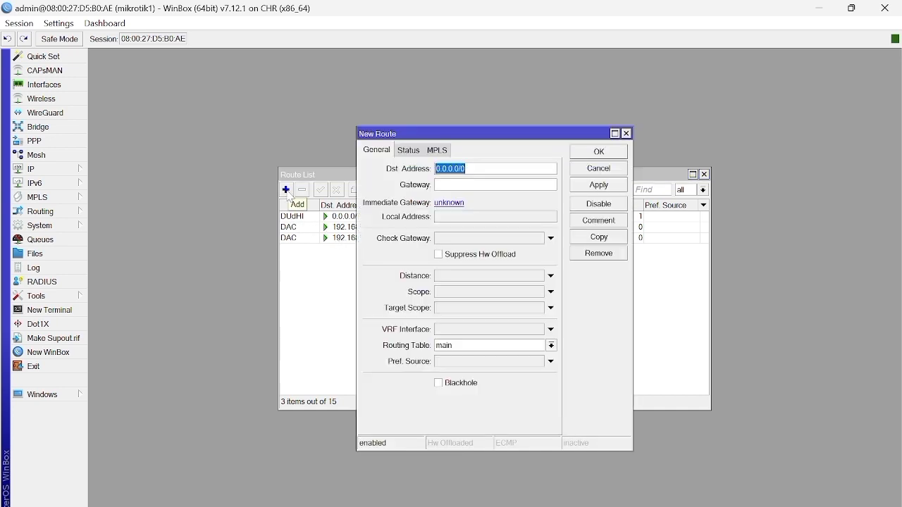
key("BackSpace")
type("192")
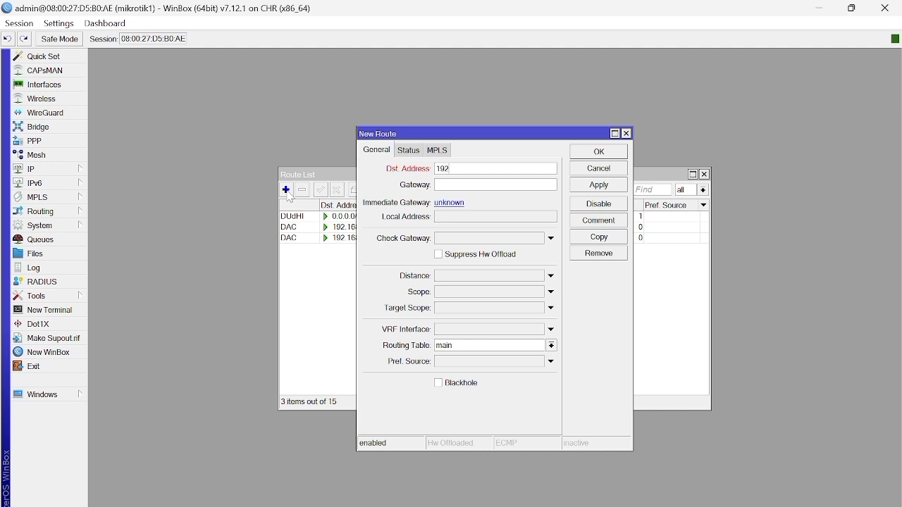
type(".168.2")
type("0/24")
type("192.168.10.2")
left_click(587, 186)
left_click(610, 158)
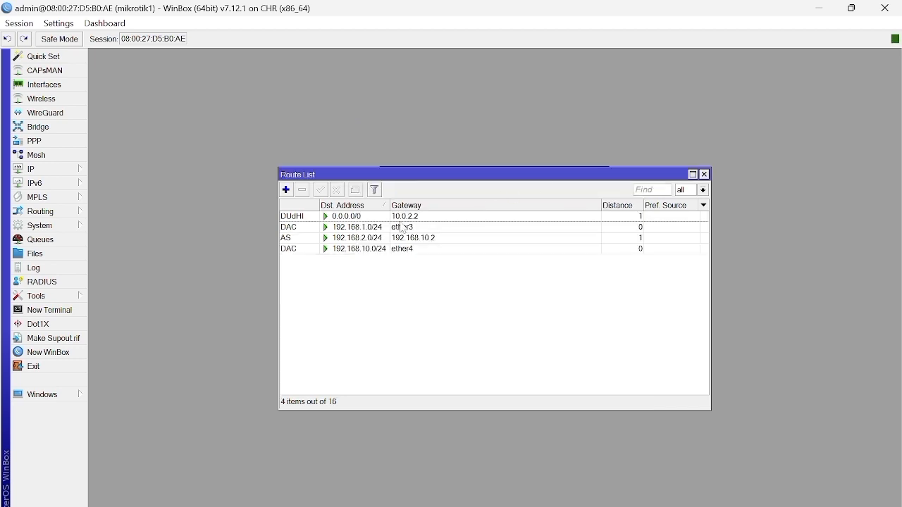
Step: Add a second static route on mikrotik1 to 192.168.3.0/24 through gateway 192.168.10.2
left_click(286, 190)
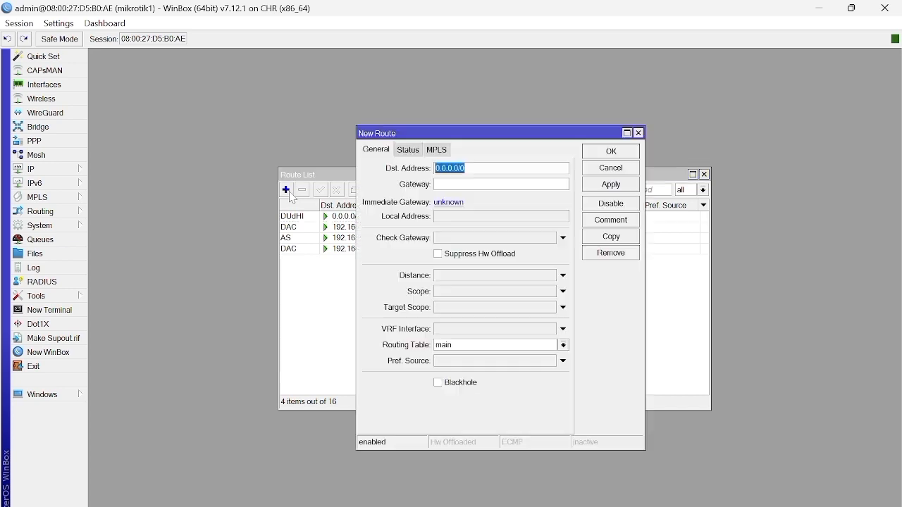
key("BackSpace")
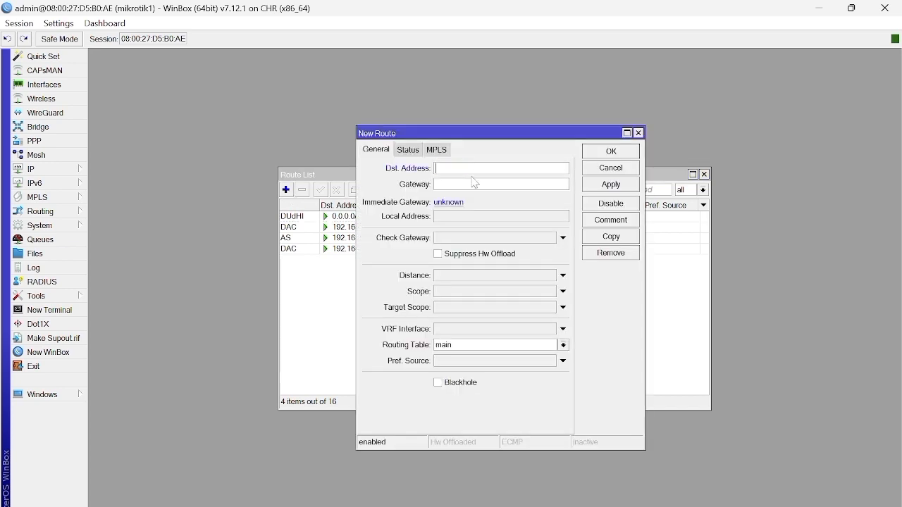
type("192")
type(".168")
type(".")
type("3.")
type("0/24")
type("192")
type(".168")
type(".10")
type(".2")
left_click(620, 186)
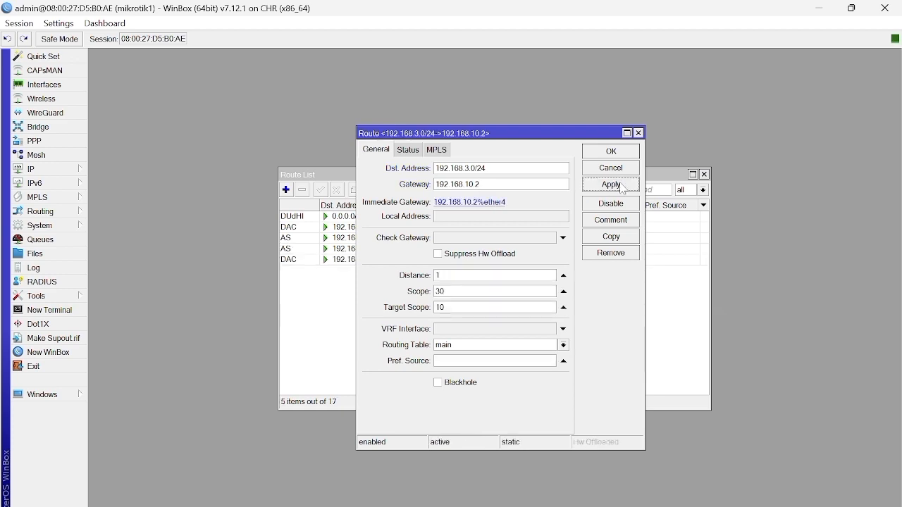
left_click(622, 150)
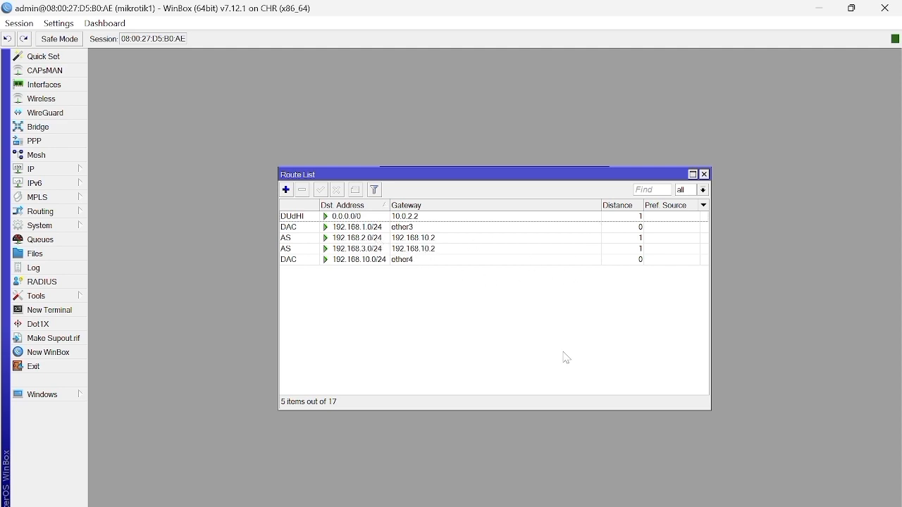
Step: Switch to the mikrotik2 session and open its IP route list
mouse_move(633, 506)
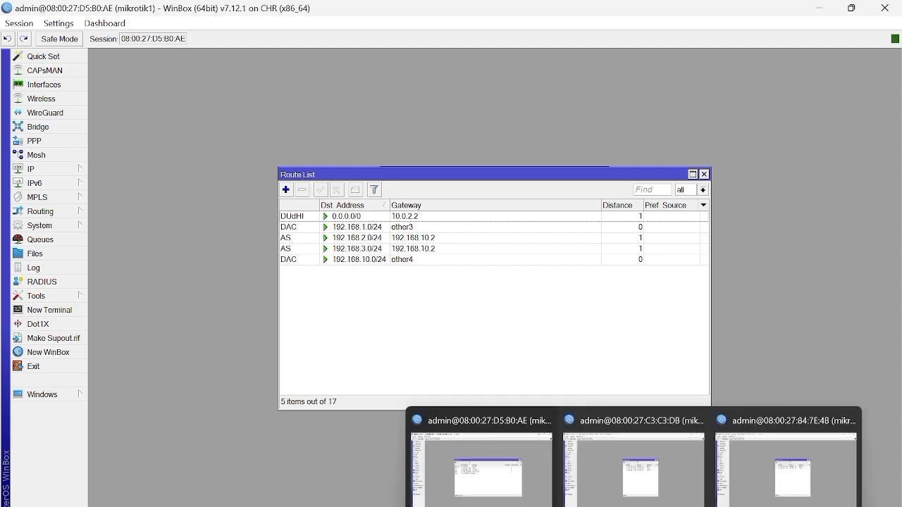
left_click(638, 501)
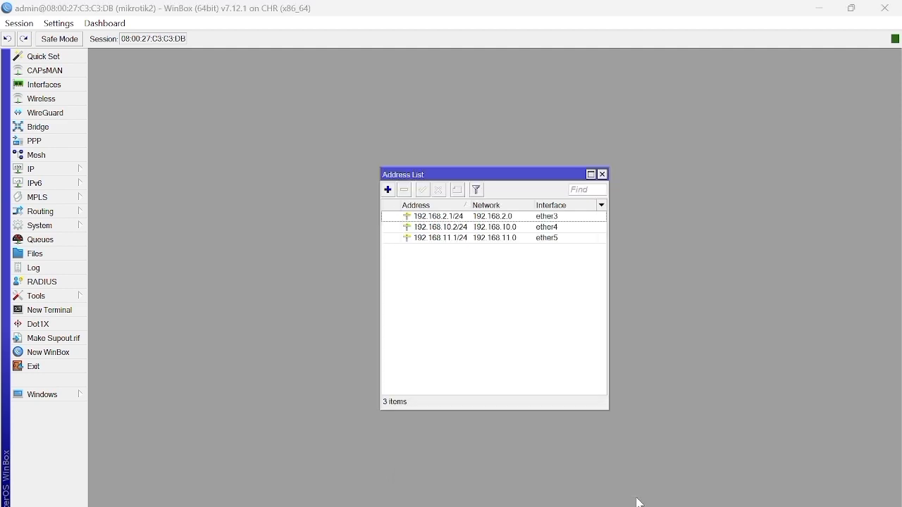
left_click(75, 172)
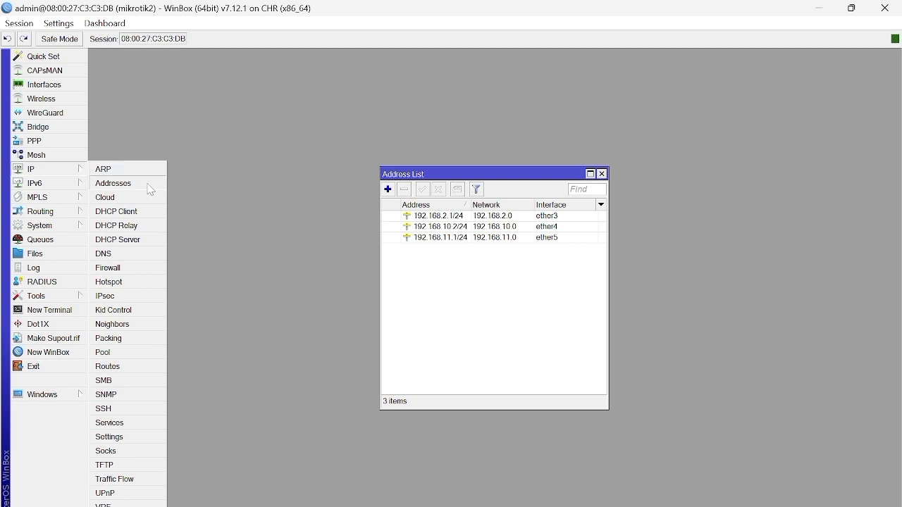
left_click(136, 367)
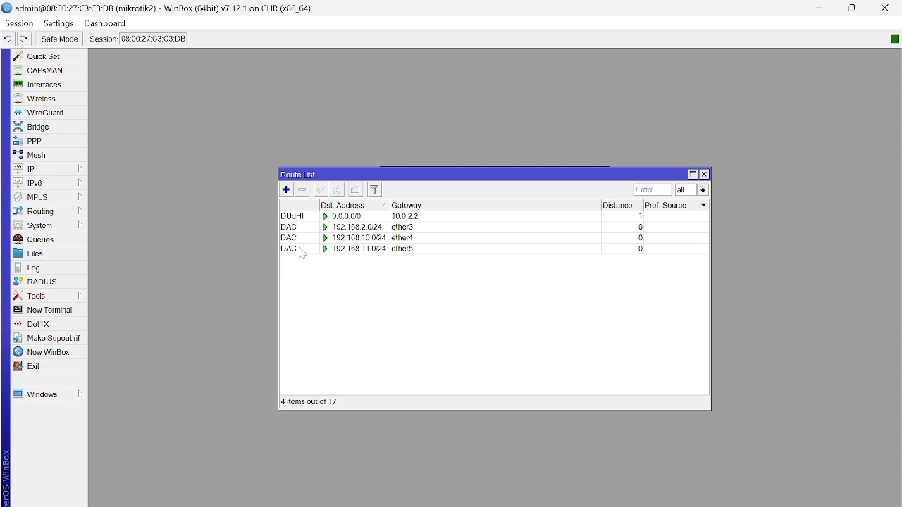
Step: Add a static route on mikrotik2 to 192.168.1.0/24 through gateway 192.168.10.1
left_click(286, 190)
key("BackSpace")
type("192")
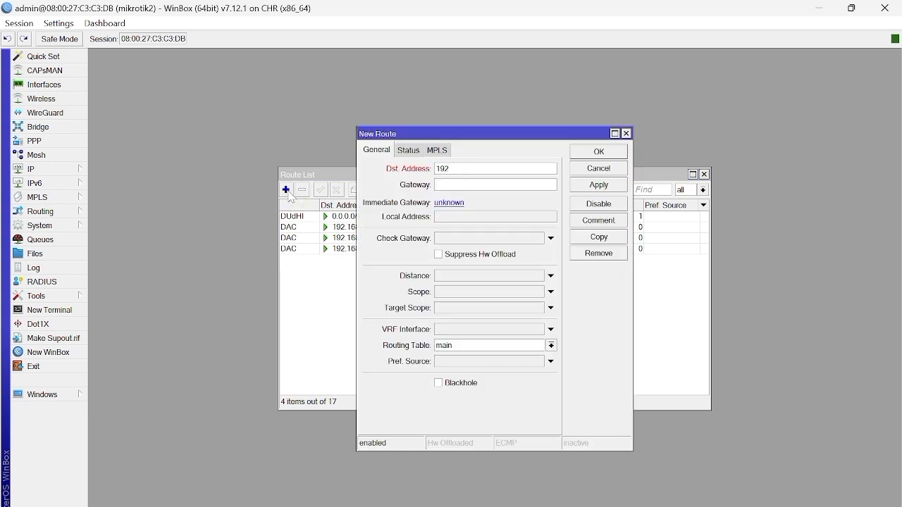
type(".168.1.0/24")
type("192")
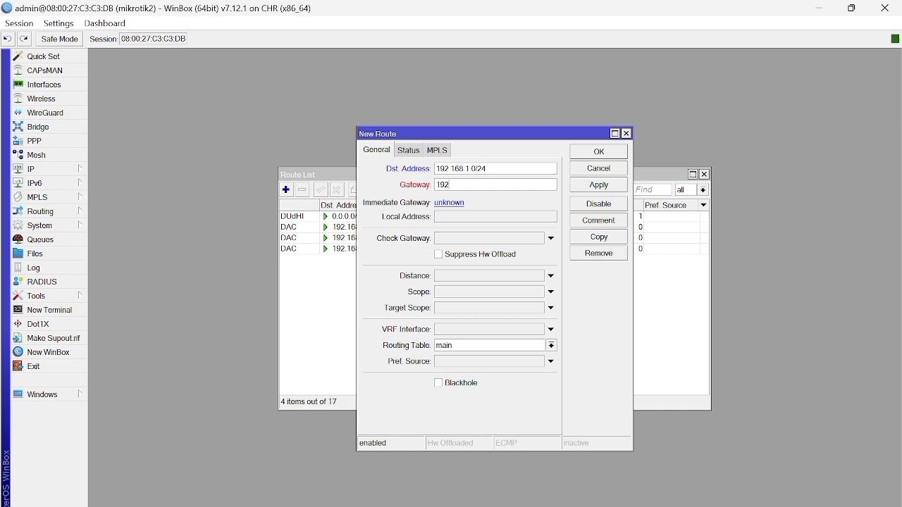
type(".168.10.1")
left_click(622, 185)
left_click(620, 154)
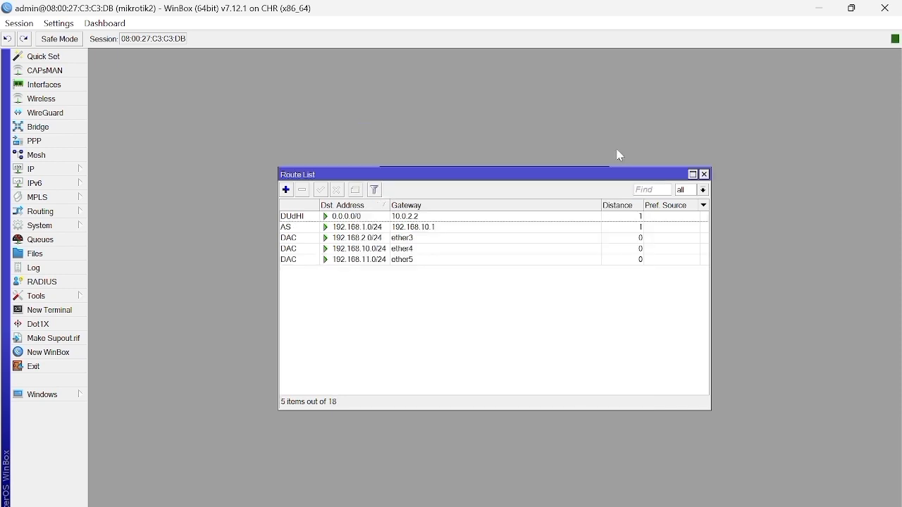
Step: Add a second static route on mikrotik2 to 192.168.3.0/24 through gateway 192.168.11.2
left_click(286, 190)
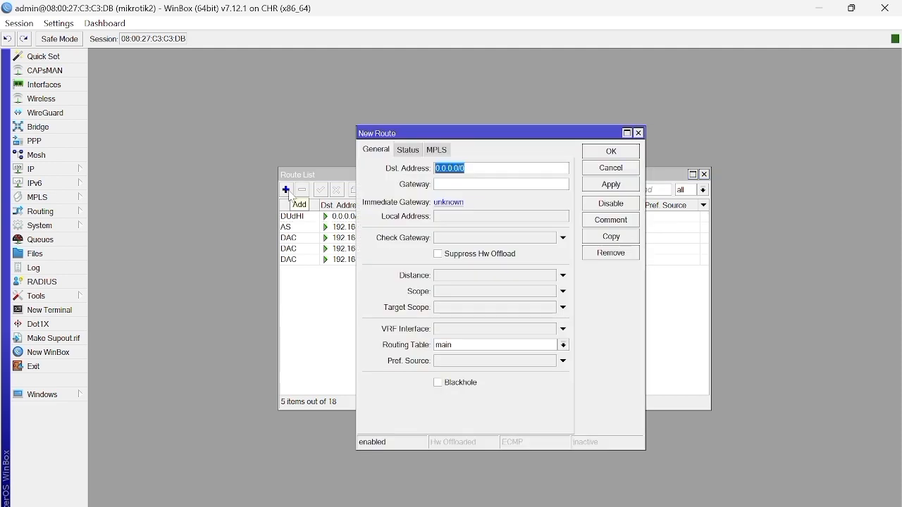
key("BackSpace")
type("192.168")
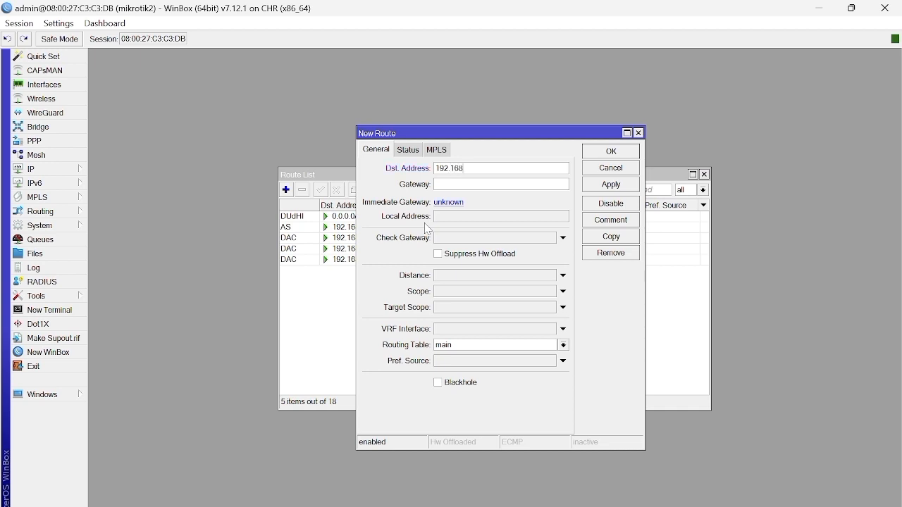
type(".3.0/24")
left_click(461, 185)
type("192.168.11.2")
left_click(631, 188)
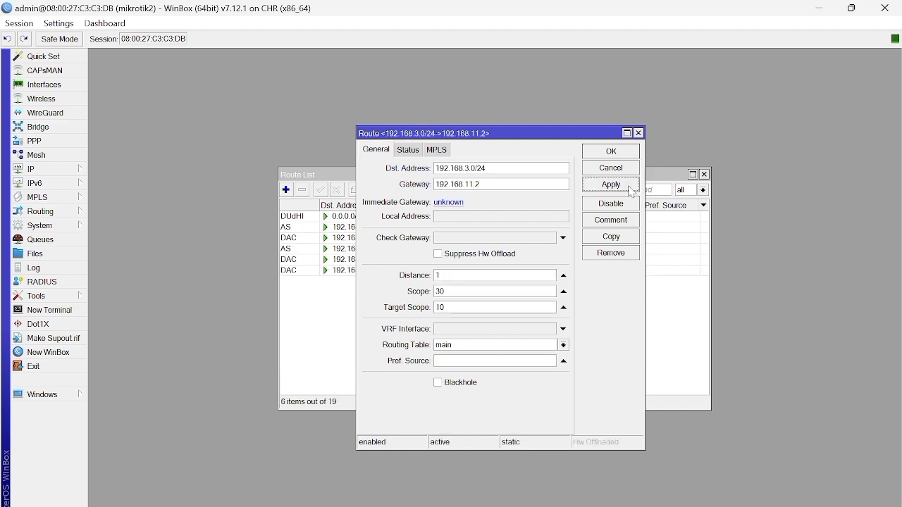
left_click(618, 152)
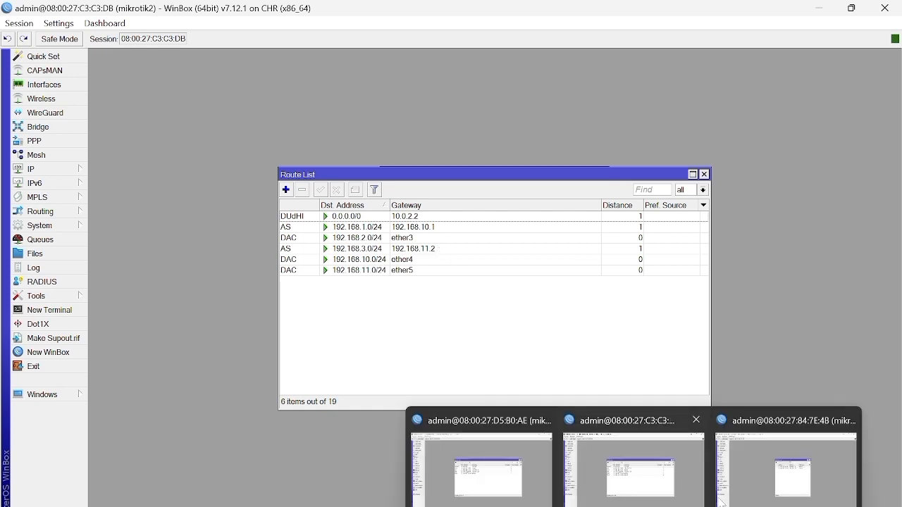
Step: Switch to the mikrotik3 session and open its IP route list
left_click(736, 493)
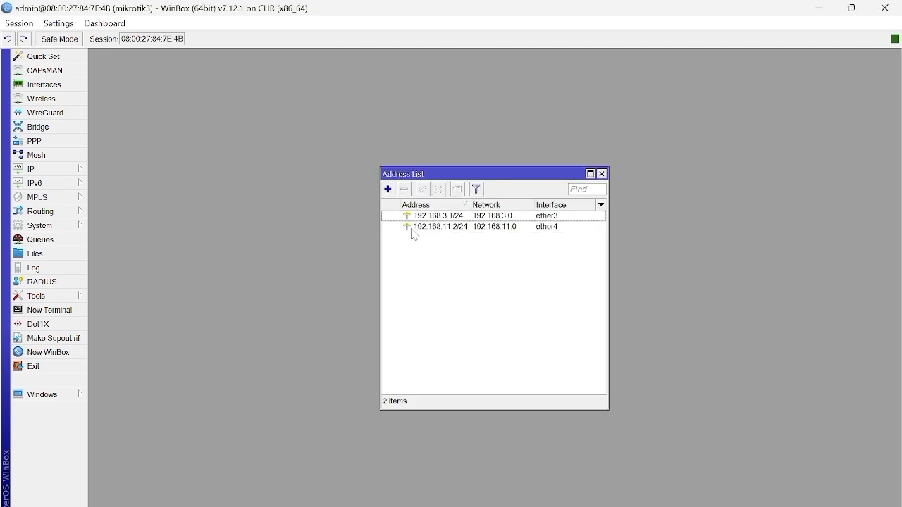
left_click(60, 177)
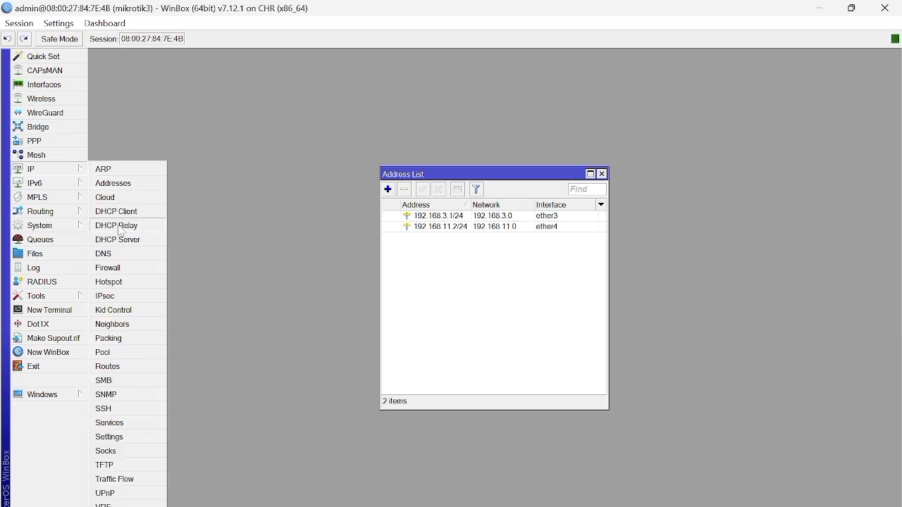
left_click(123, 372)
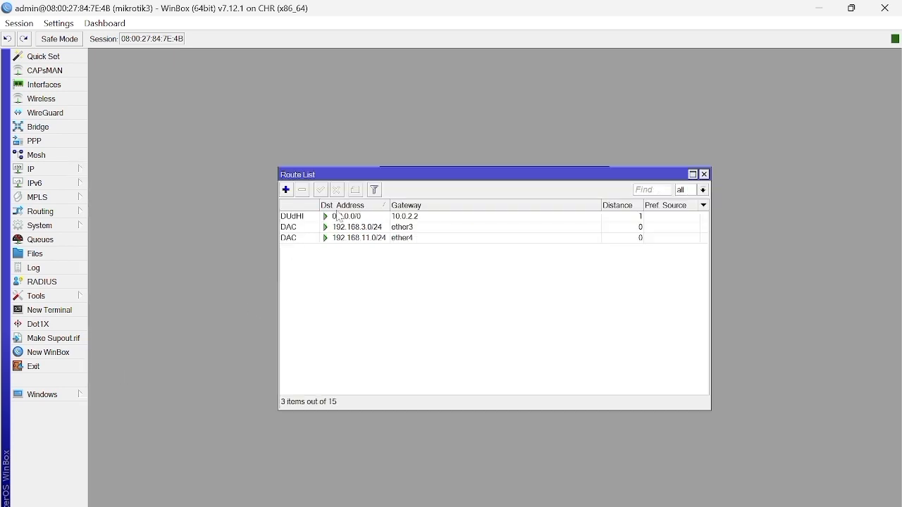
Step: Add a static route on mikrotik3 to 192.168.2.0/24 through gateway 192.168.11.1
left_click(286, 190)
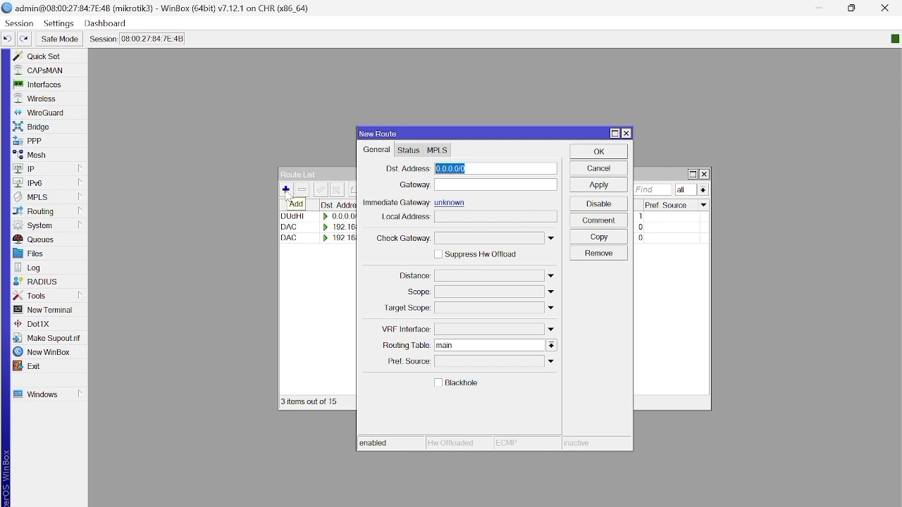
type("192.168")
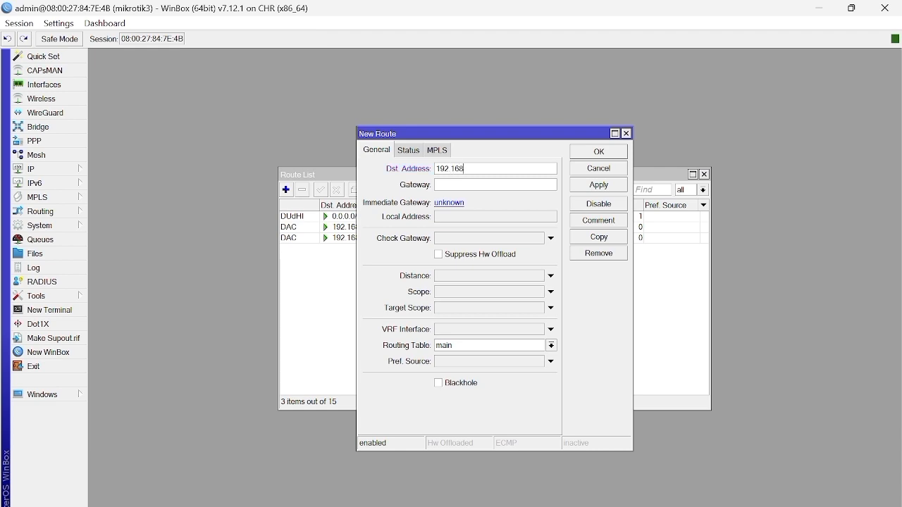
type(".2")
type(".0/24")
type("192")
type(".168")
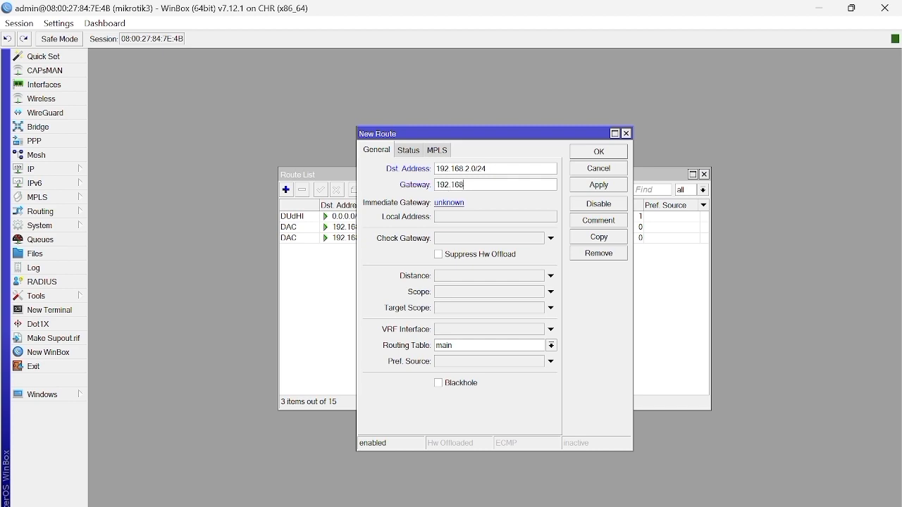
type(".11.1")
left_click(620, 187)
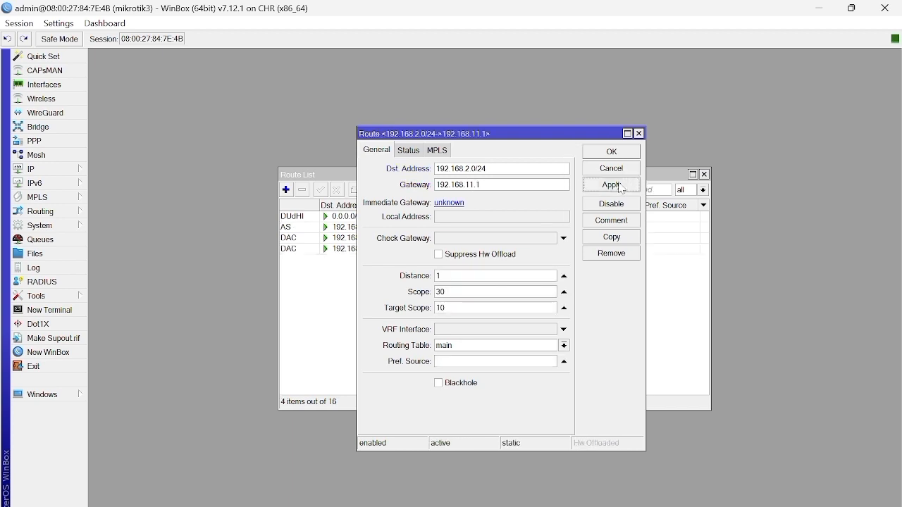
left_click(607, 154)
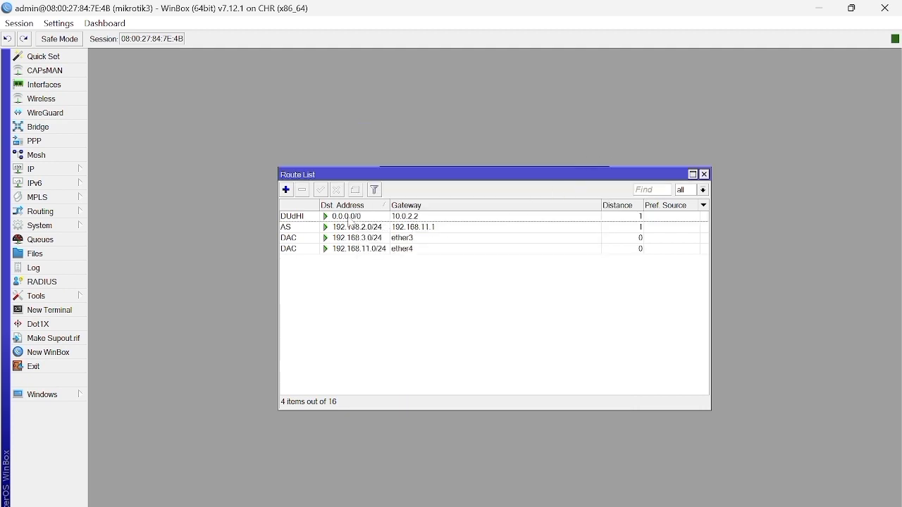
Step: Try to add a second static route on mikrotik3 to 192.168.1.0/24 through gateway 192.168.11.1
left_click(286, 190)
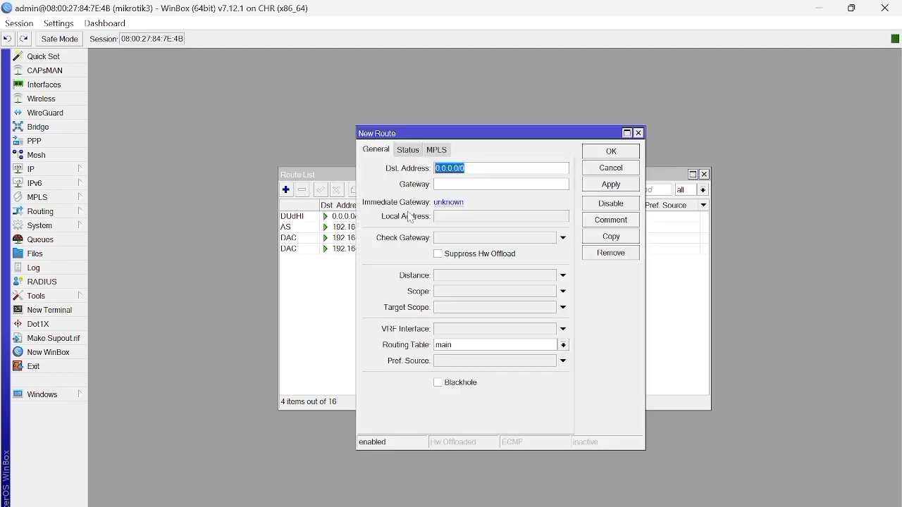
key("BackSpace")
type("192")
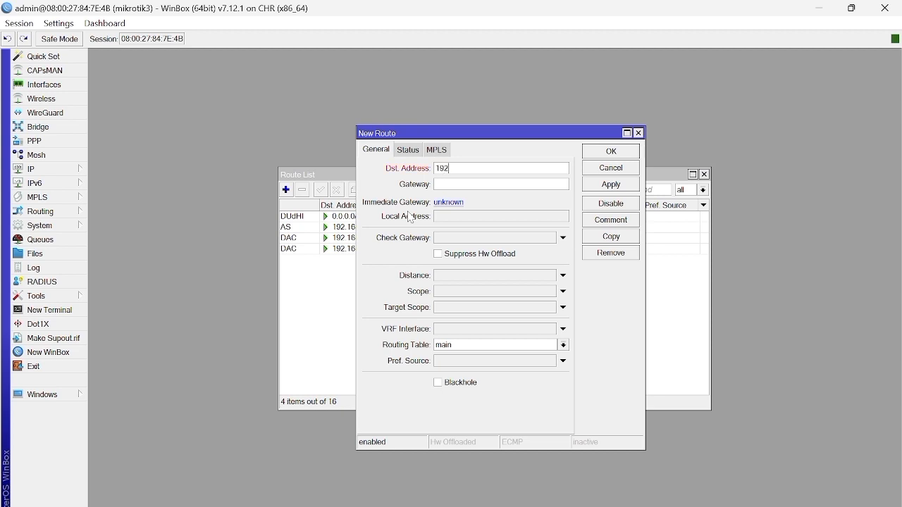
type(".168.1.0")
key("Tab")
type("192")
type(".168")
type(".")
type("11.1")
type("24")
left_click(605, 185)
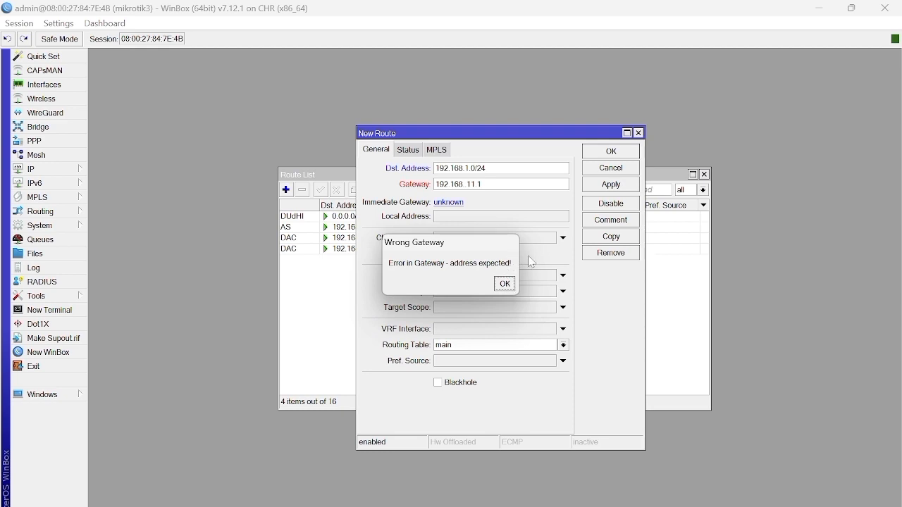
Step: Correct the new route's gateway to 192.168.11.1 by removing the extra dot, and save the route
left_click(504, 283)
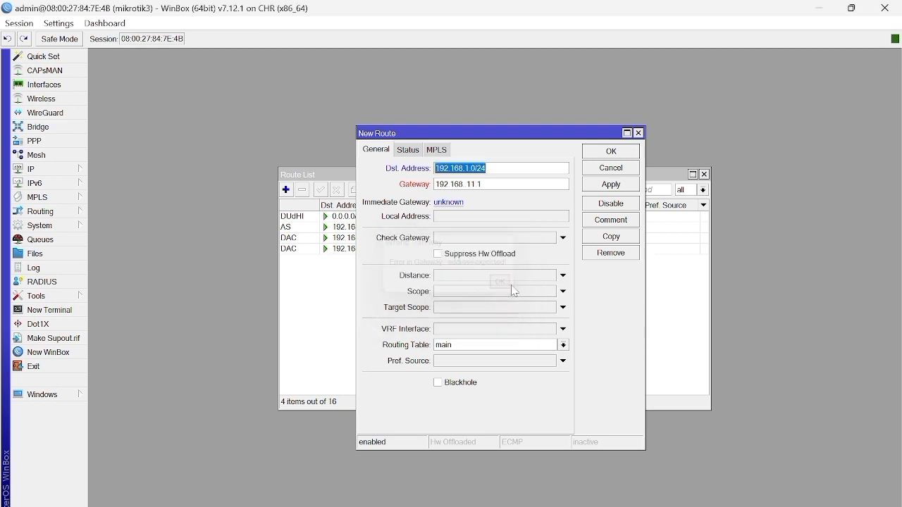
left_click(467, 184)
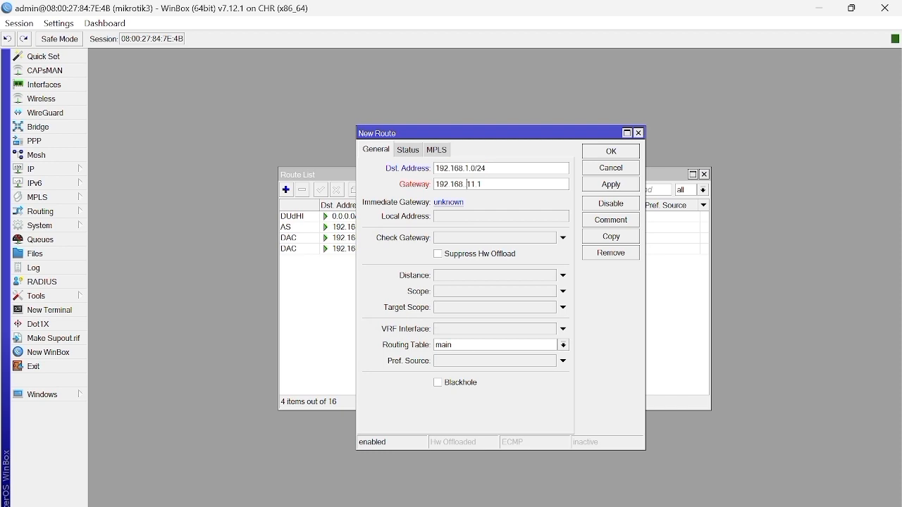
key("BackSpace")
left_click(605, 184)
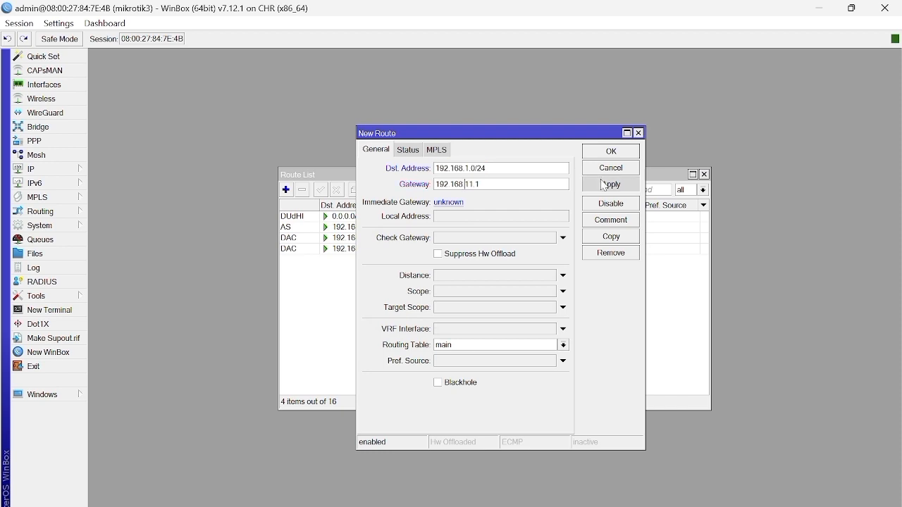
left_click(613, 153)
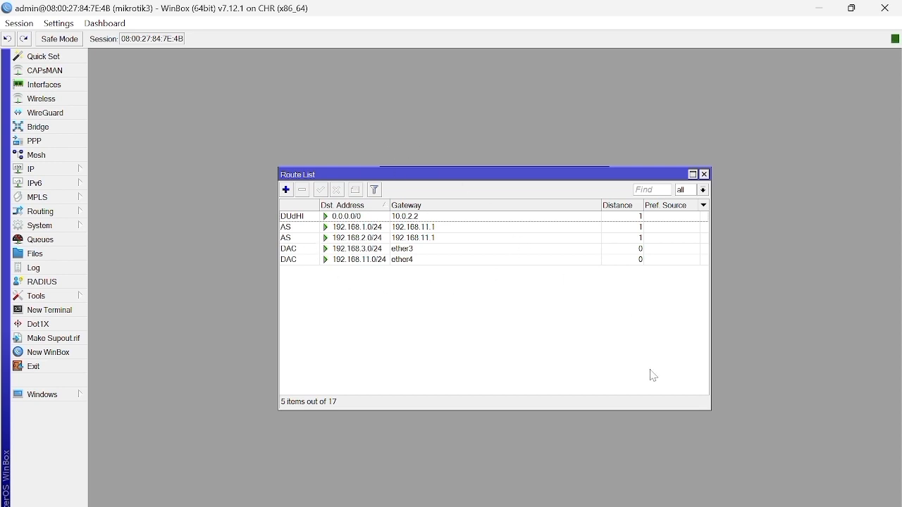
Step: Switch to GNS3, open PC1's console and ping 192.168.2.2
mouse_move(602, 506)
mouse_move(571, 506)
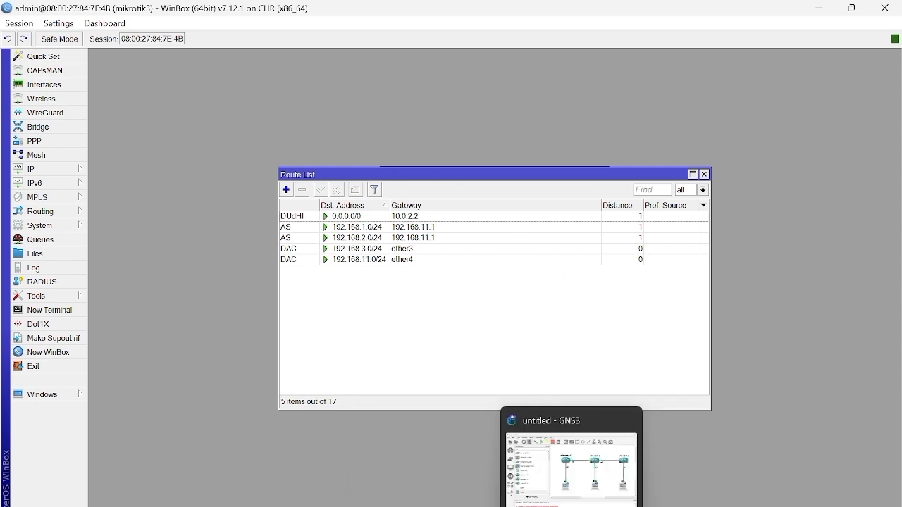
left_click(573, 503)
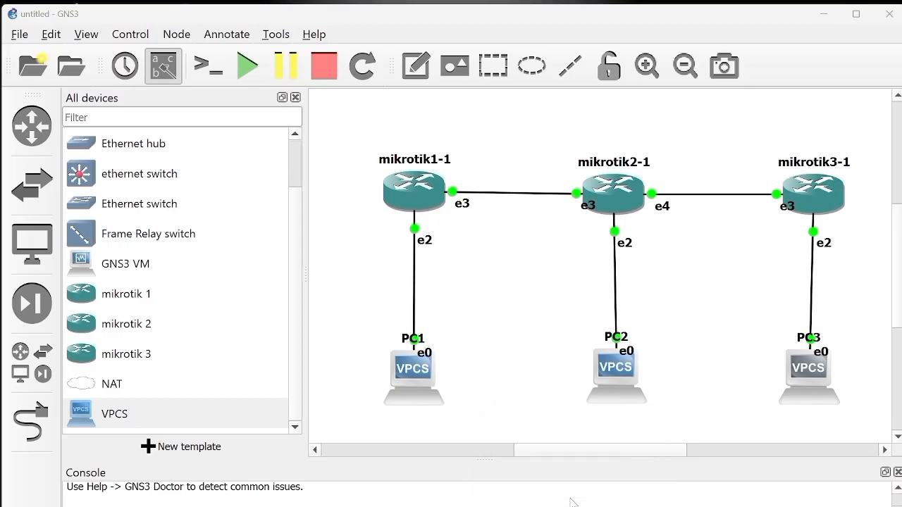
double_click(412, 377)
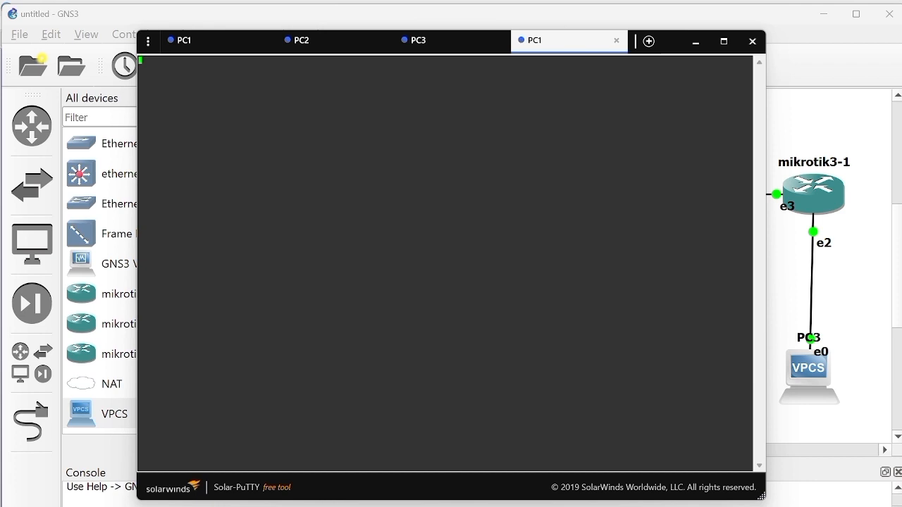
key("Return")
type("ping 192.168.2.2")
key("Return")
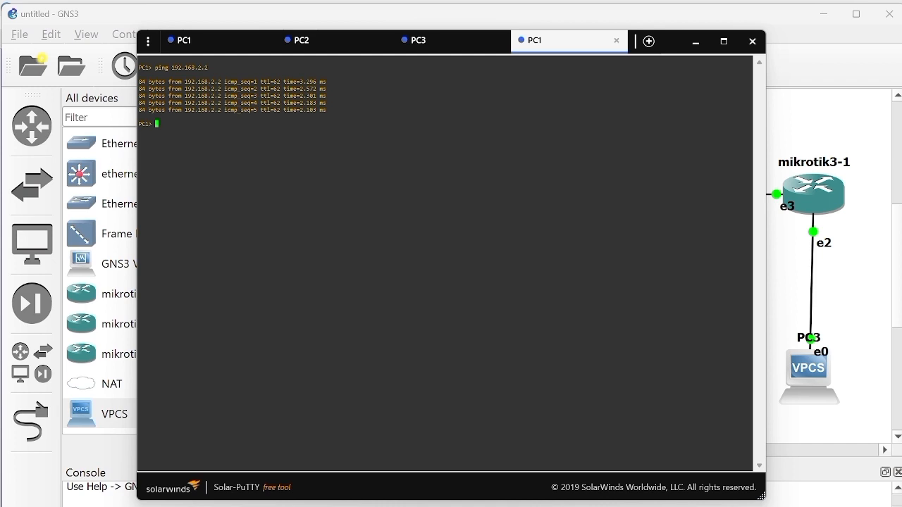
Step: Ping 192.168.3.2 from PC1 and minimize the console window
type("ping 192.168.3.2")
key("Return")
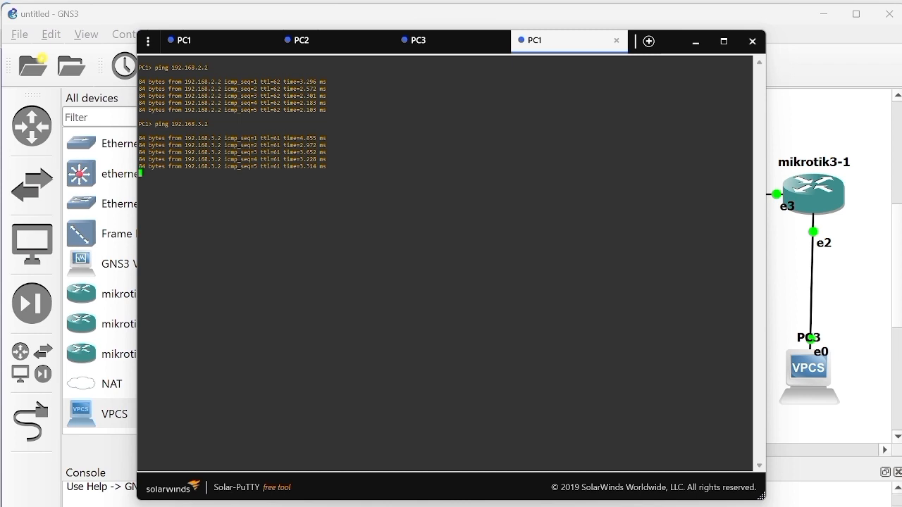
left_click(695, 43)
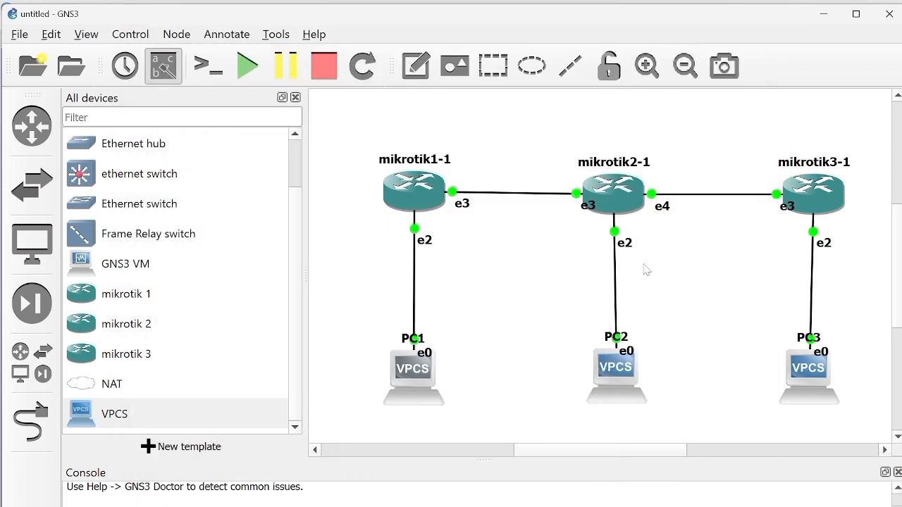
Step: Open PC2's console and ping 192.168.1.2
double_click(617, 371)
key("Return")
type("pin")
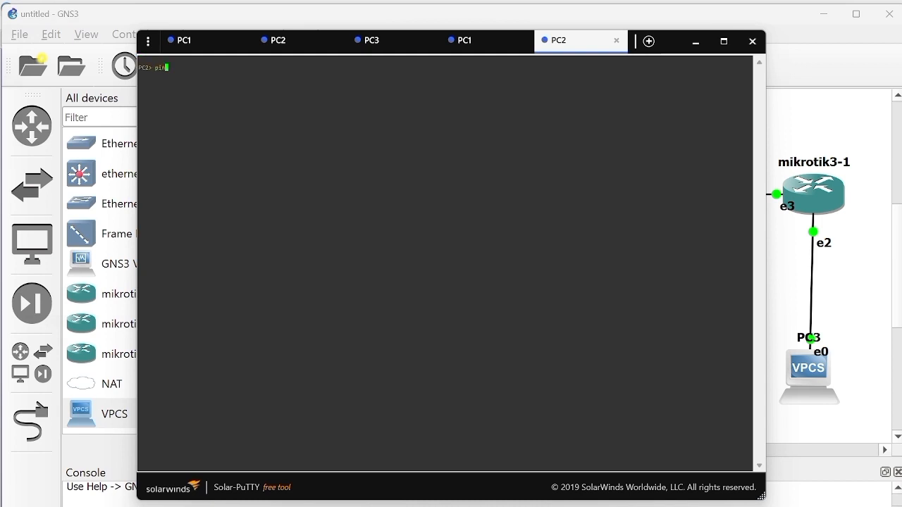
type("g 192.168.1.2")
key("Return")
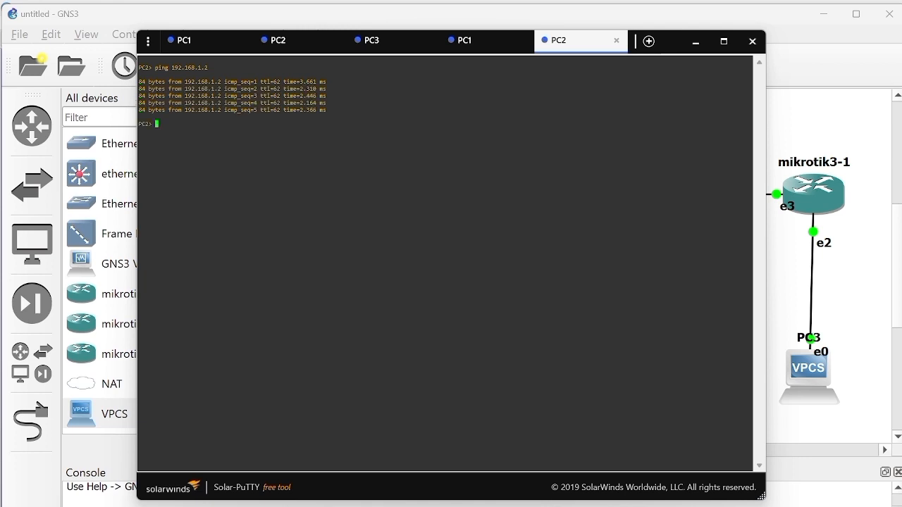
Step: Ping 192.168.3.2 from PC2 and minimize the console window
type("ping 192.168.3.2")
key("Return")
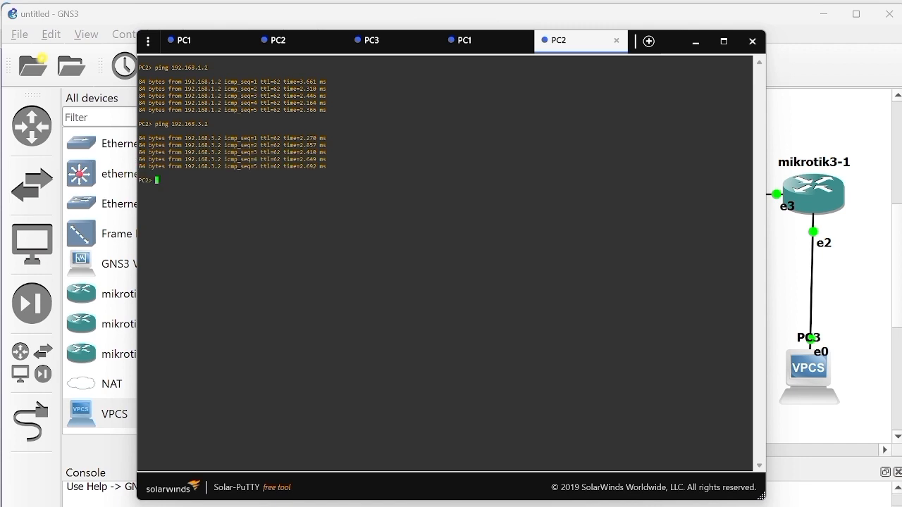
left_click(695, 44)
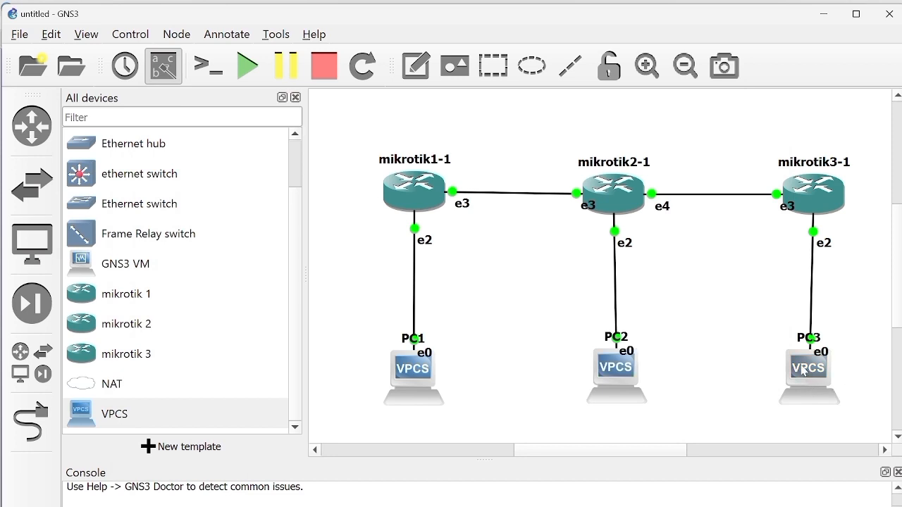
Step: Open PC3's console and ping 192.168.1.2
double_click(804, 372)
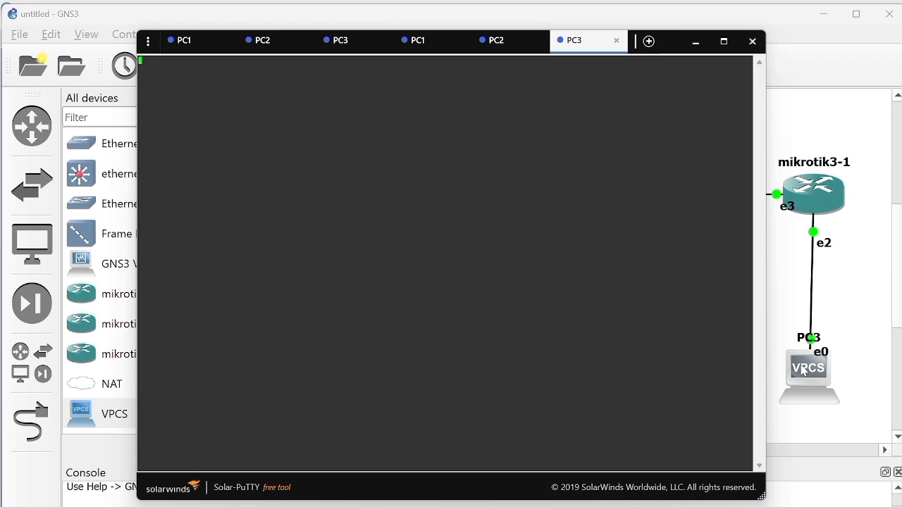
key("Return")
type("ping 192.168.1.2")
key("Return")
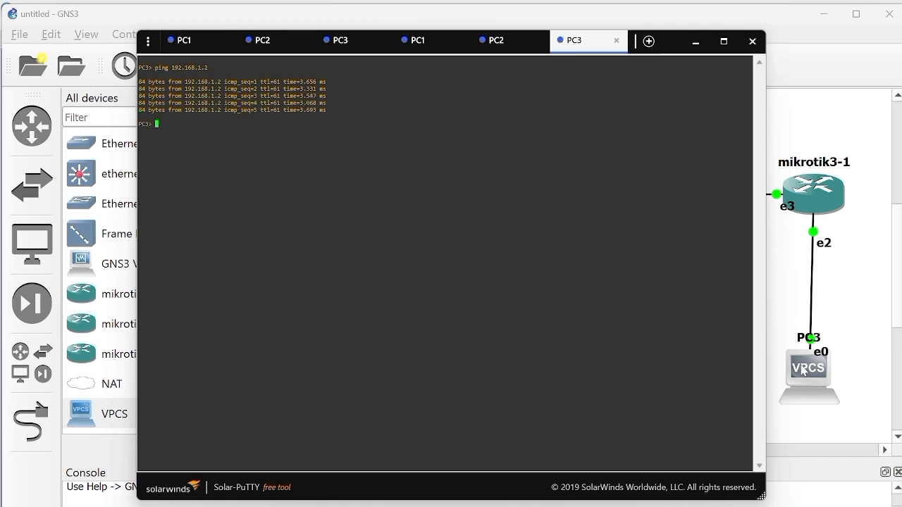
Step: Ping 192.168.2.2 from PC3 and minimize the console window
type("ping 192.168.2.2")
key("Return")
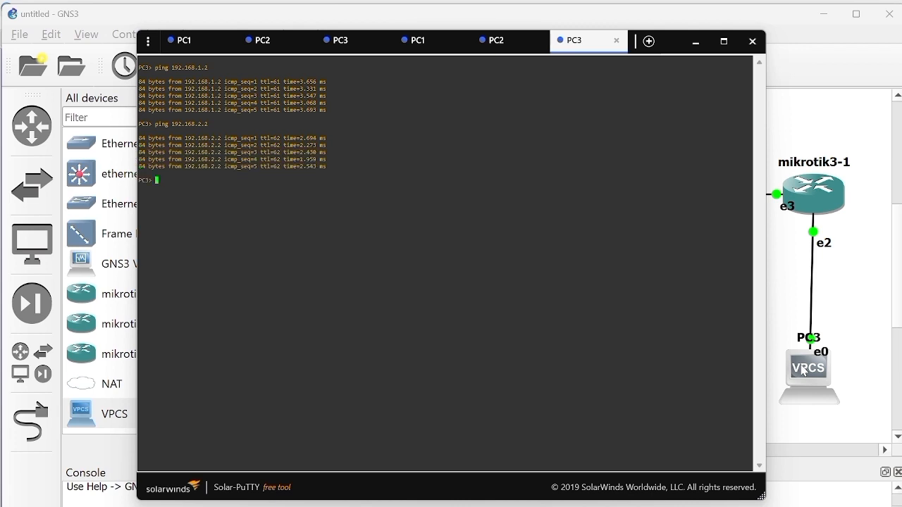
left_click(701, 48)
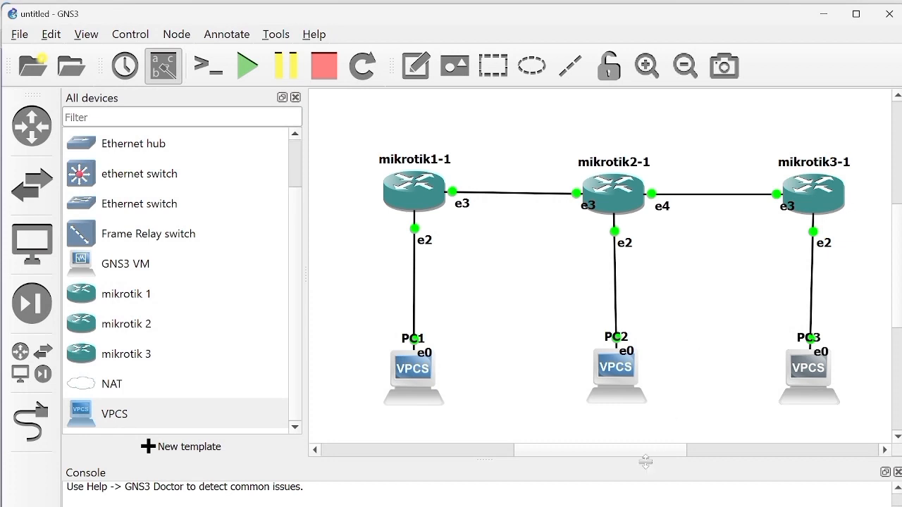
Step: Switch to the mikrotik1 WinBox session to review its route list
mouse_move(634, 506)
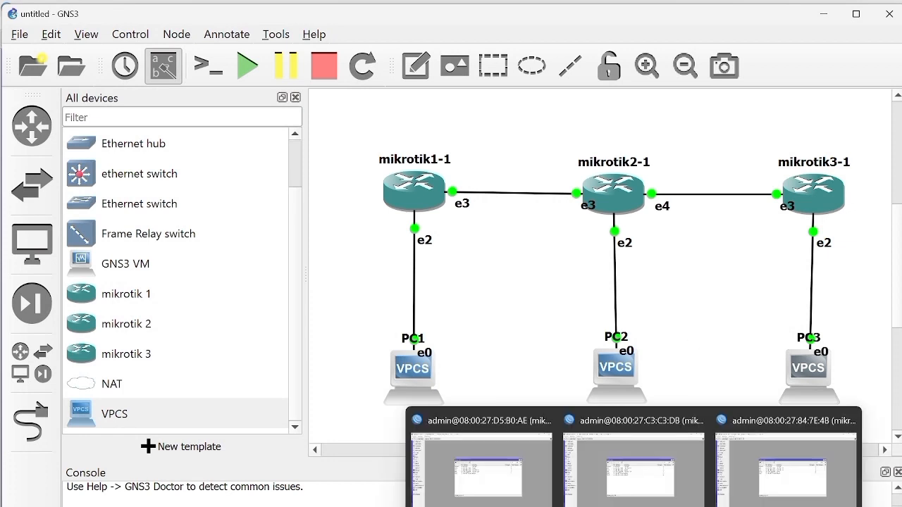
left_click(518, 494)
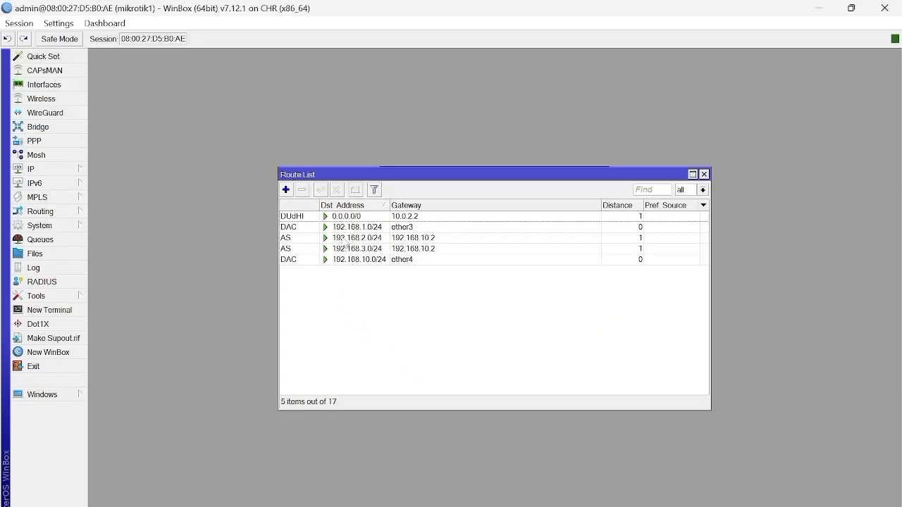
Step: Delete mikrotik1's static routes to 192.168.2.0/24 and 192.168.3.0/24 from the route list
left_click(346, 239)
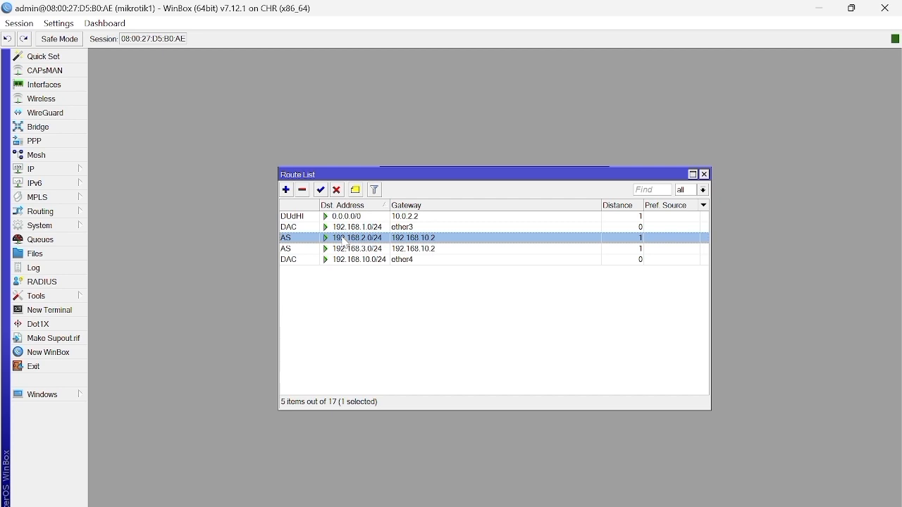
left_click(346, 248, "ctrl")
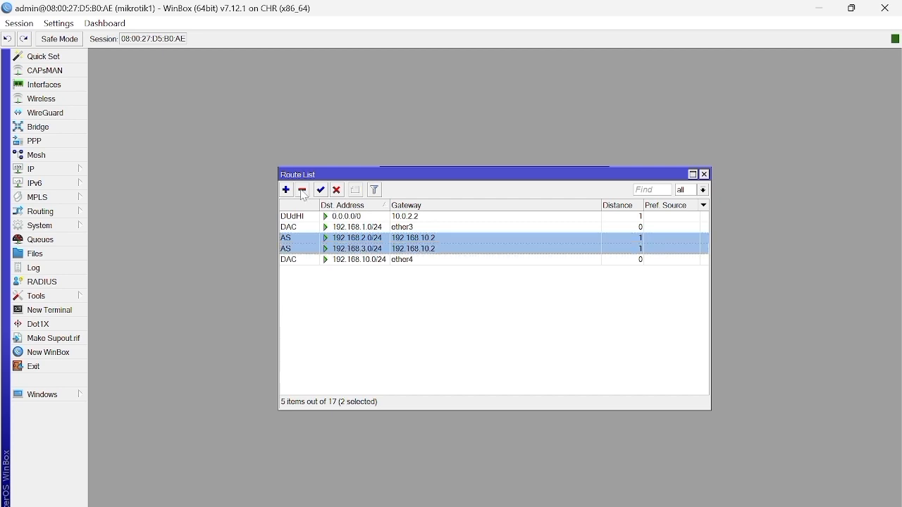
left_click(302, 190)
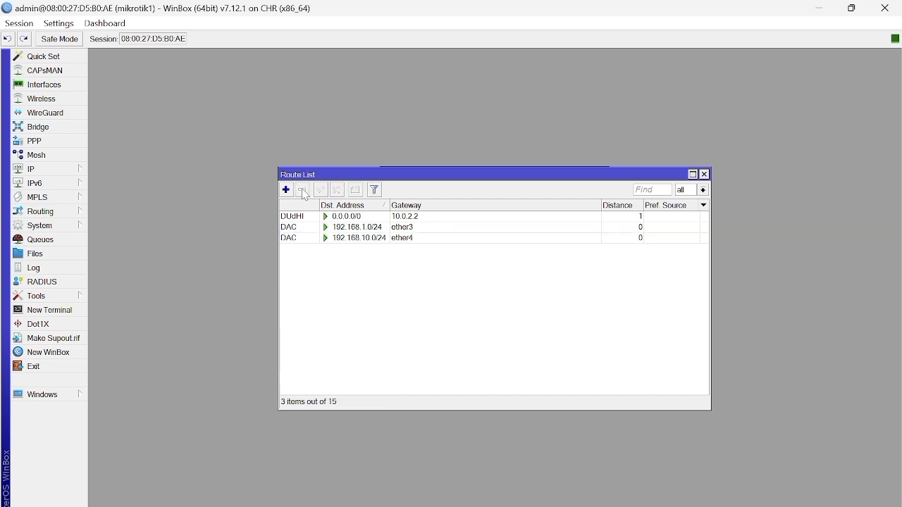
Step: Switch to the mikrotik2 session and delete its static routes to 192.168.1.0/24 and 192.168.3.0/24
mouse_move(638, 504)
left_click(634, 477)
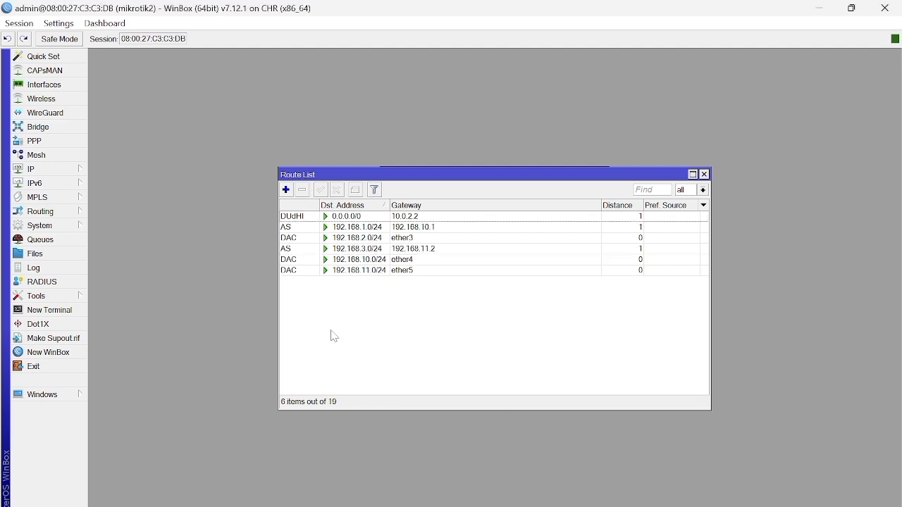
left_click(292, 229)
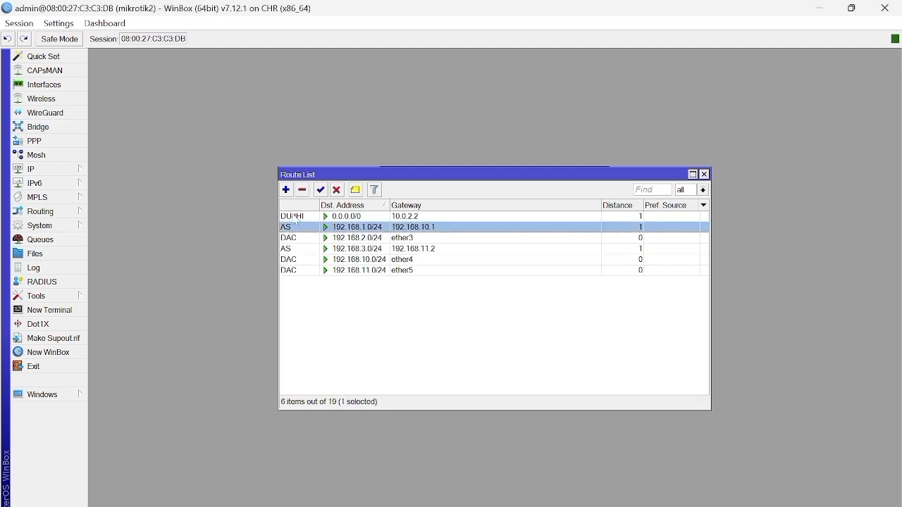
left_click(302, 191)
left_click(312, 239)
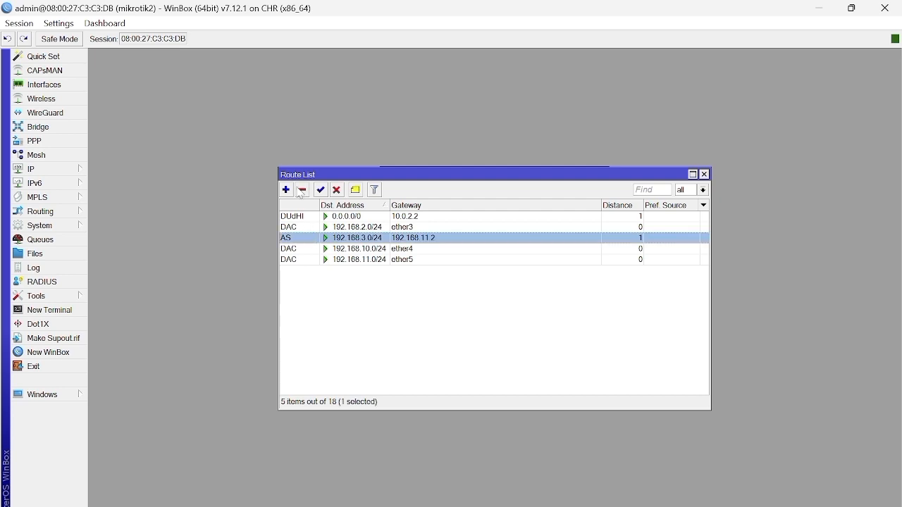
left_click(303, 190)
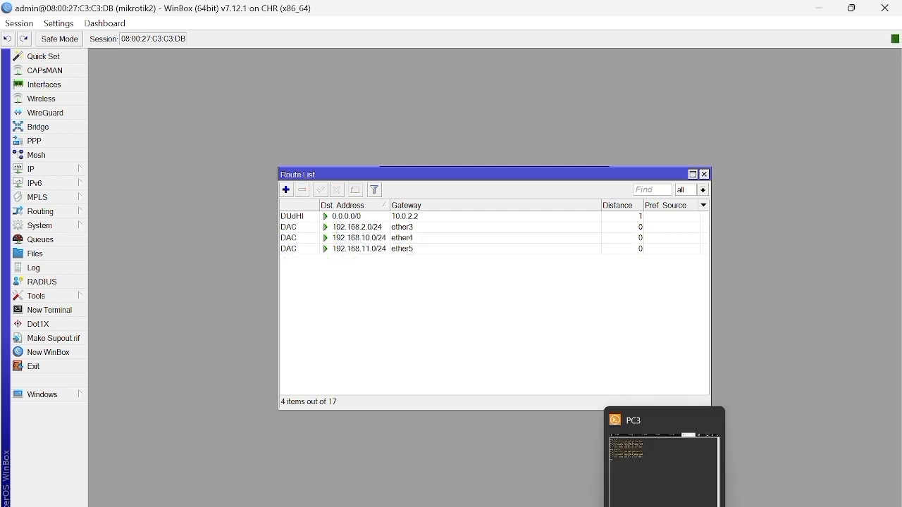
Step: Switch to the mikrotik3 session and delete its static routes to 192.168.1.0/24 and 192.168.2.0/24
mouse_move(634, 506)
mouse_move(750, 503)
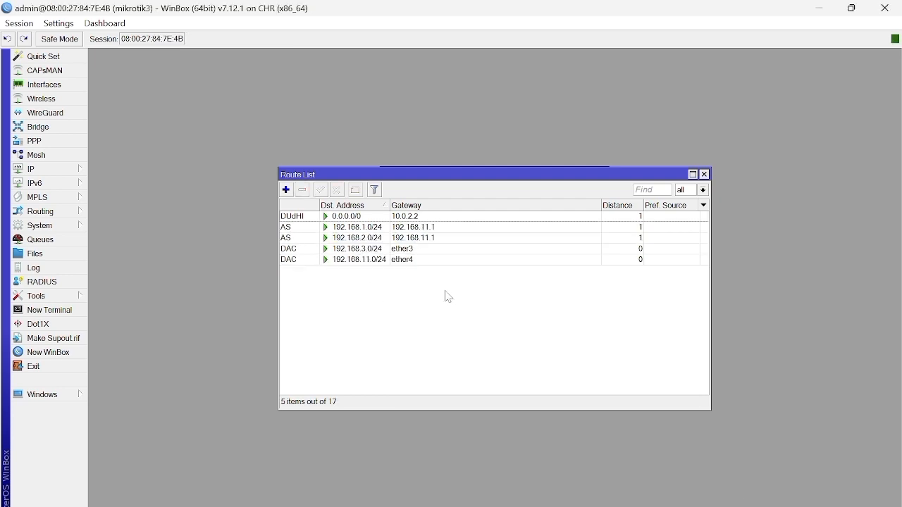
left_click(359, 231)
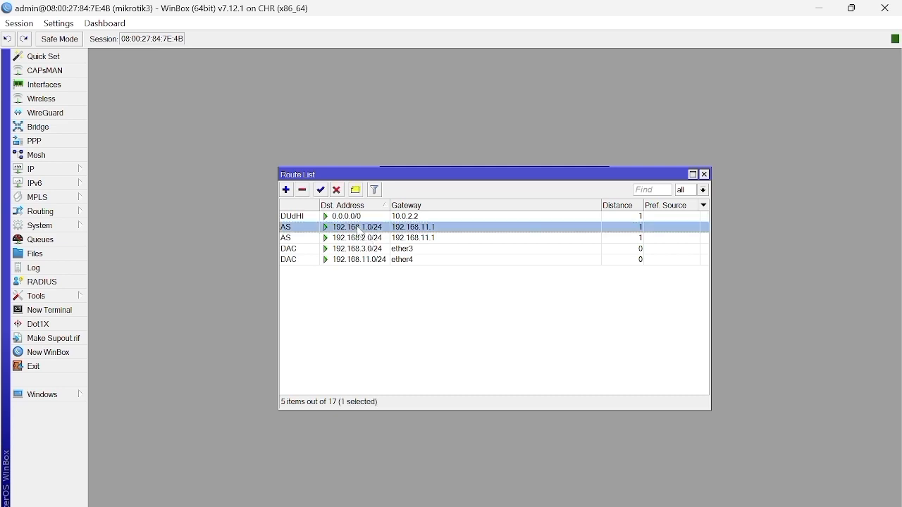
left_click(359, 238, "shift")
left_click(303, 191)
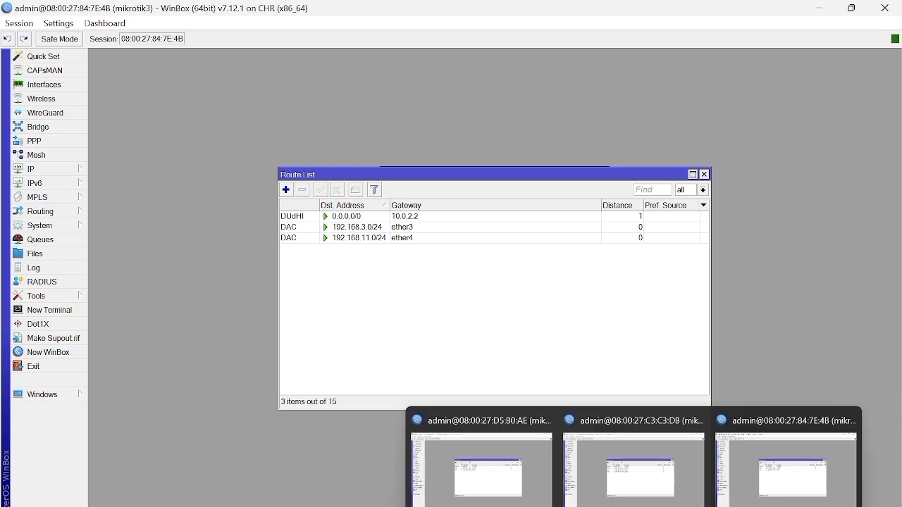
Step: Return to the mikrotik1 session and create an OSPF instance with the default version 2, VRF main and router ID main
left_click(496, 486)
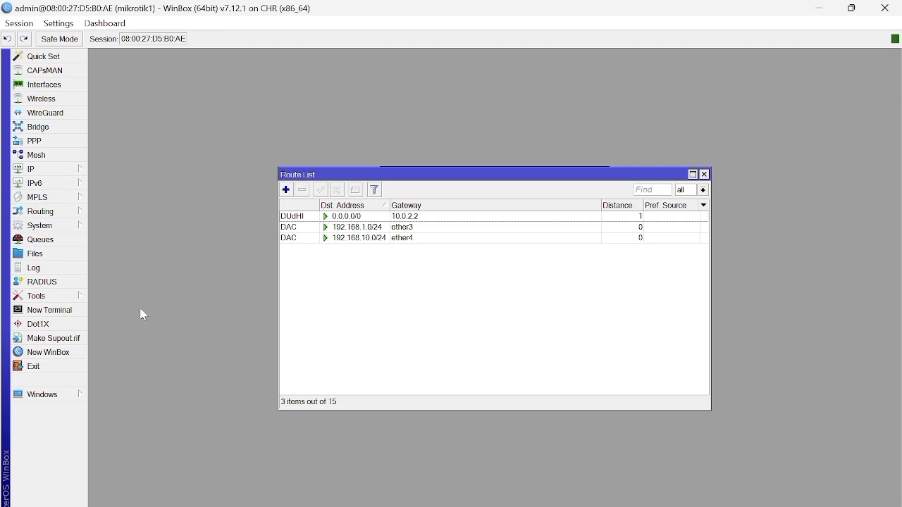
left_click(48, 213)
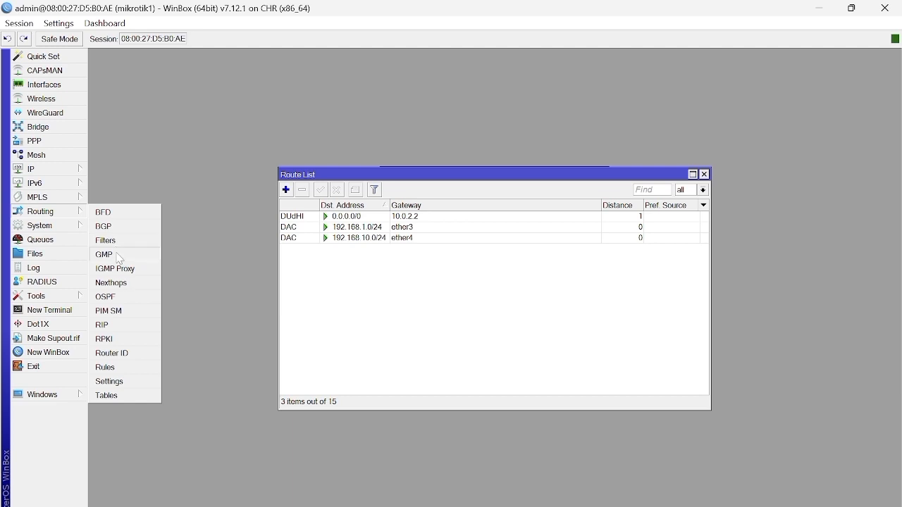
left_click(107, 296)
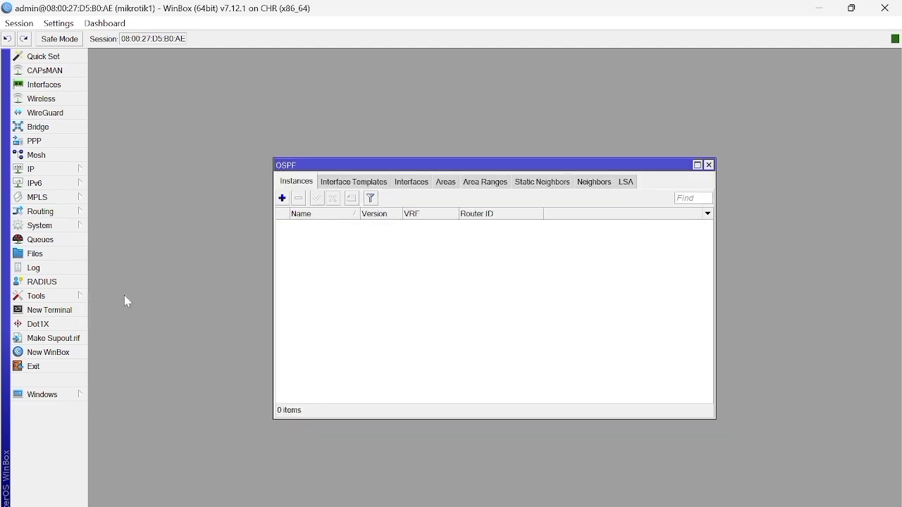
left_click(283, 199)
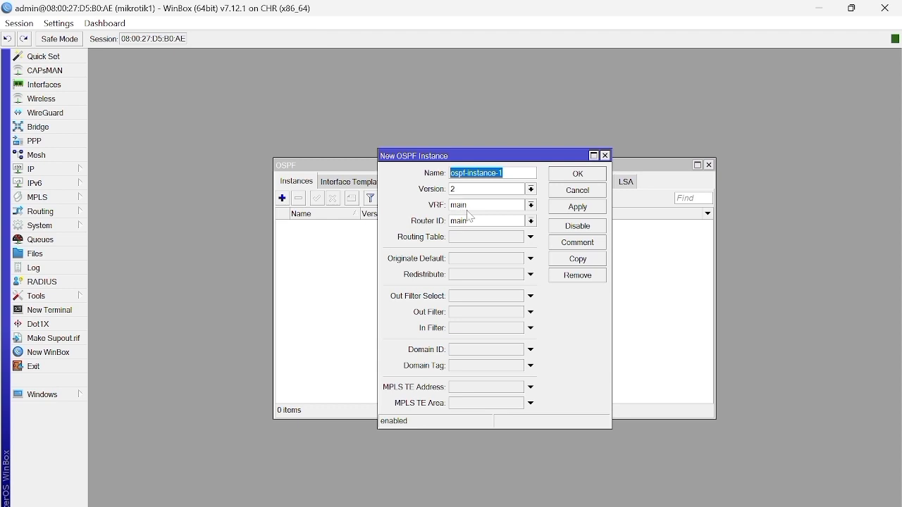
left_click(579, 208)
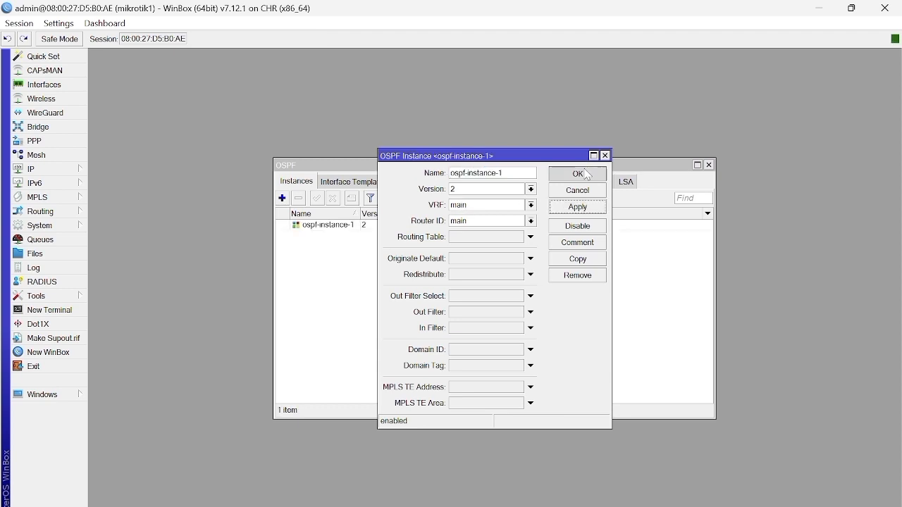
left_click(578, 174)
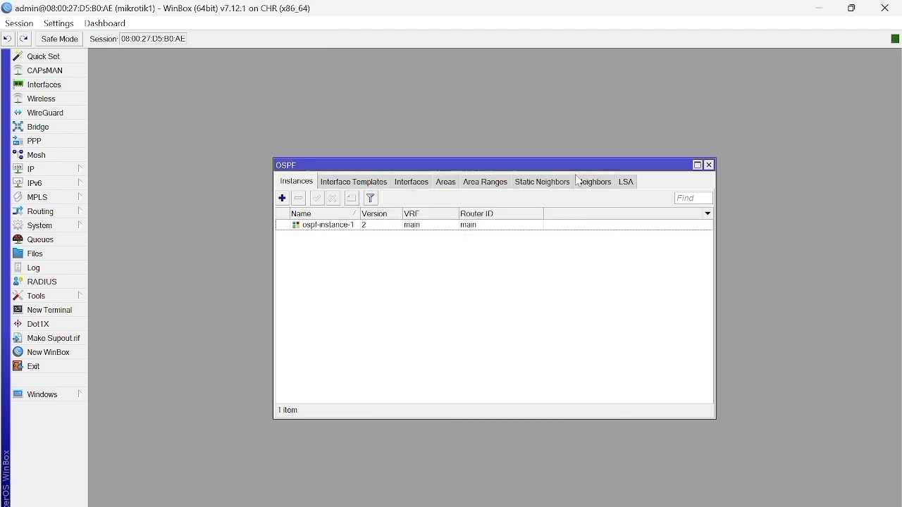
Step: Add an OSPF area on mikrotik1 for its OSPF instance with area ID 0.0.0.0 and type default
left_click(447, 182)
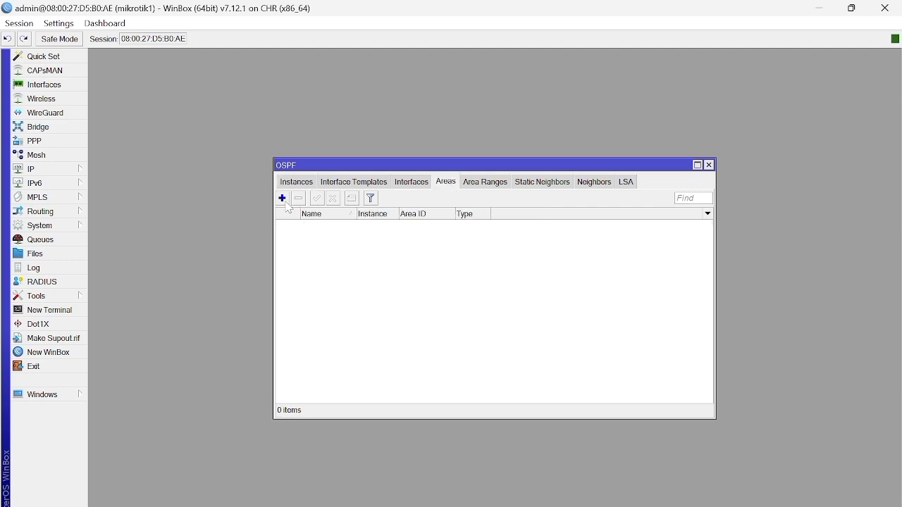
left_click(283, 199)
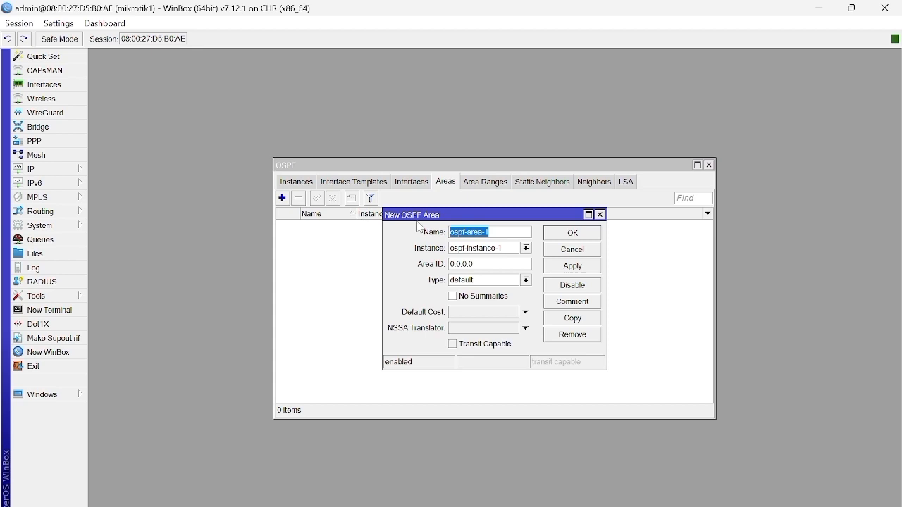
left_click(584, 272)
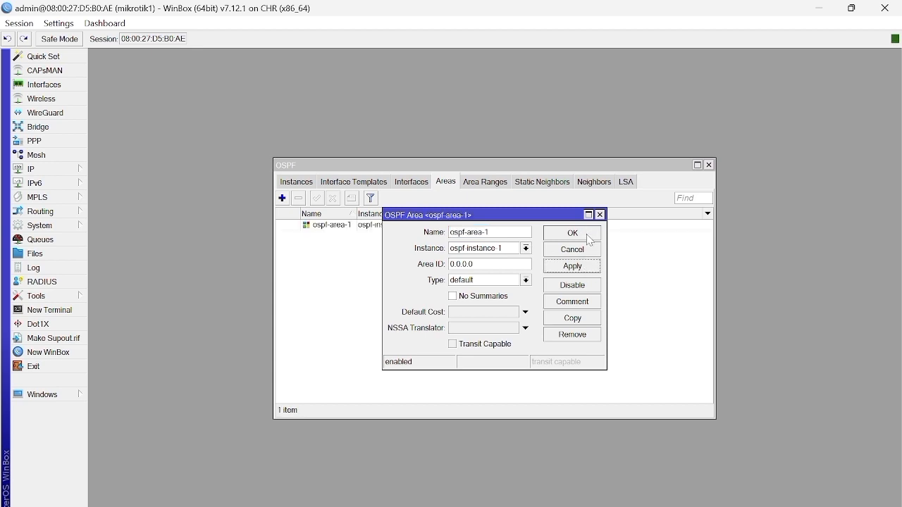
left_click(589, 238)
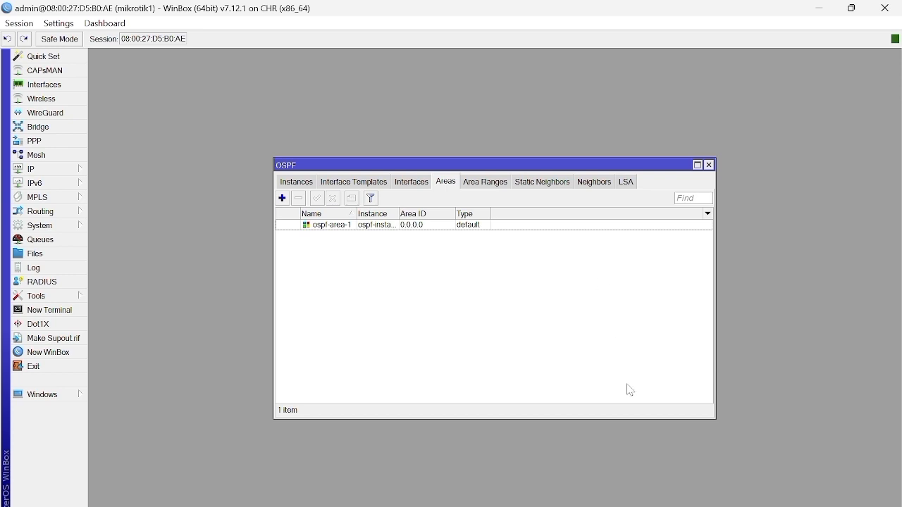
Step: Switch to the mikrotik2 session and create an OSPF instance with the default version 2, VRF main and router ID main
mouse_move(633, 506)
left_click(638, 486)
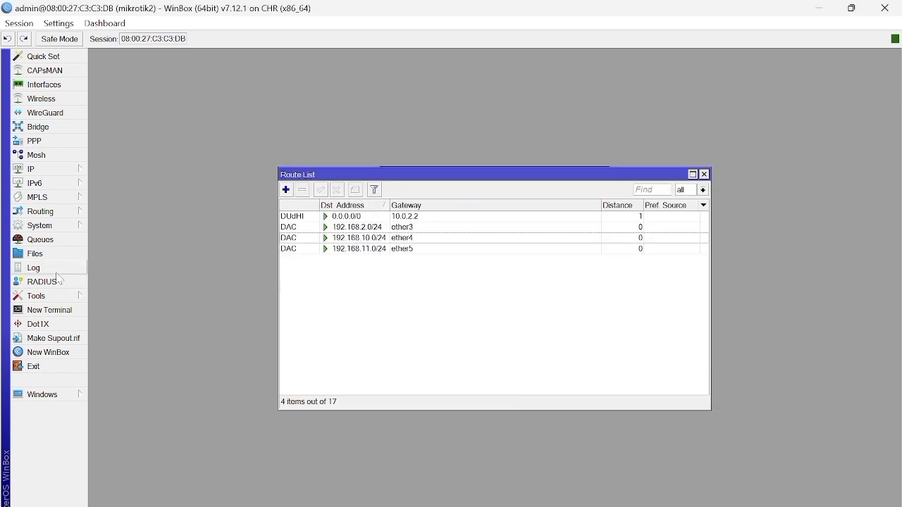
left_click(53, 214)
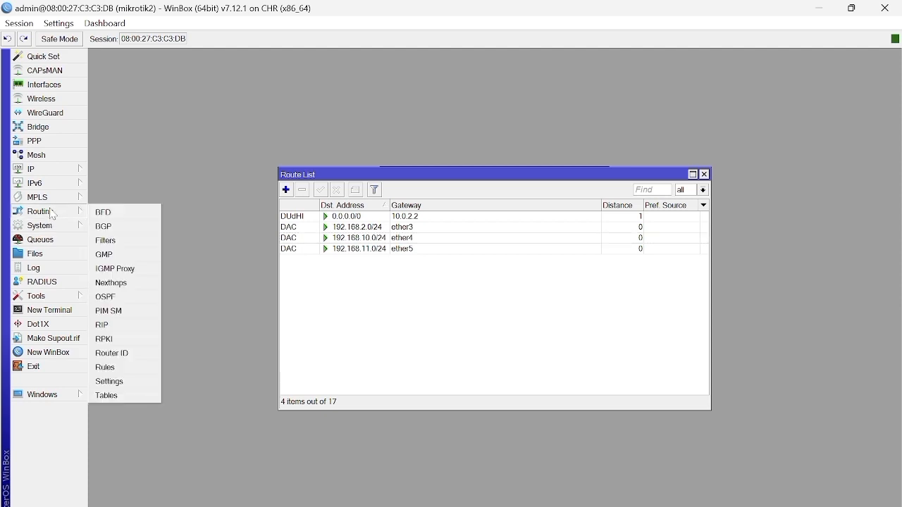
left_click(124, 297)
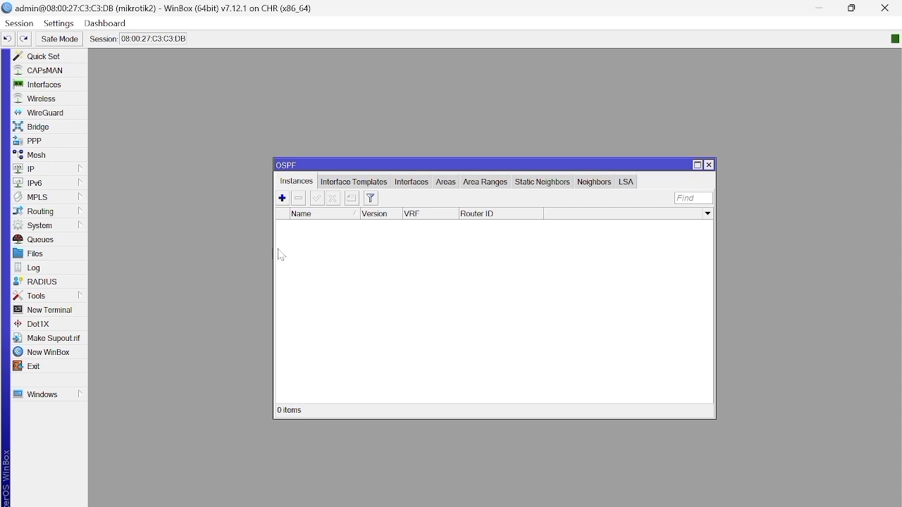
left_click(284, 201)
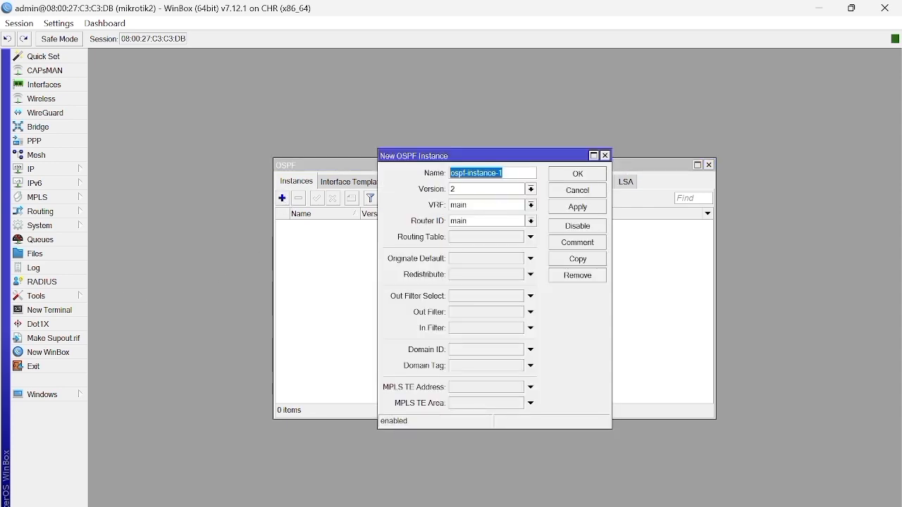
left_click(566, 210)
left_click(574, 176)
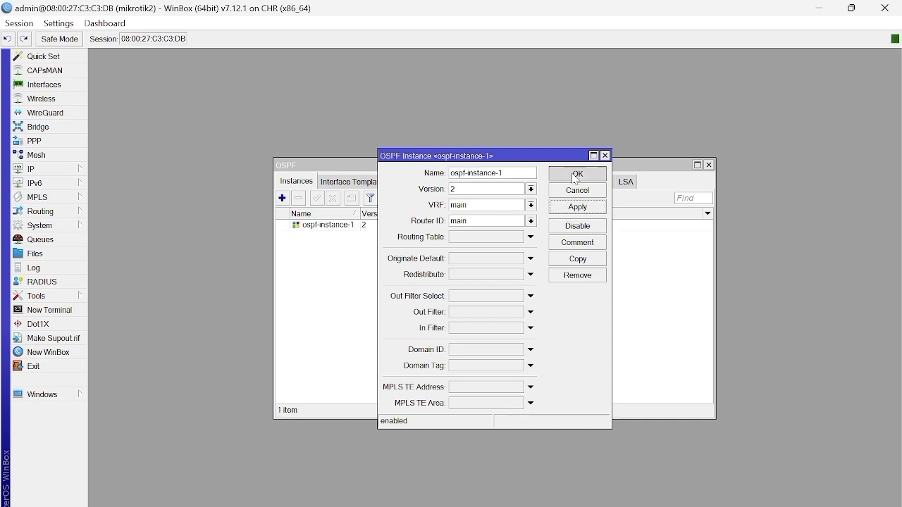
Step: Add an OSPF area on mikrotik2 for its OSPF instance with area ID 0.0.0.0 and type default
left_click(447, 182)
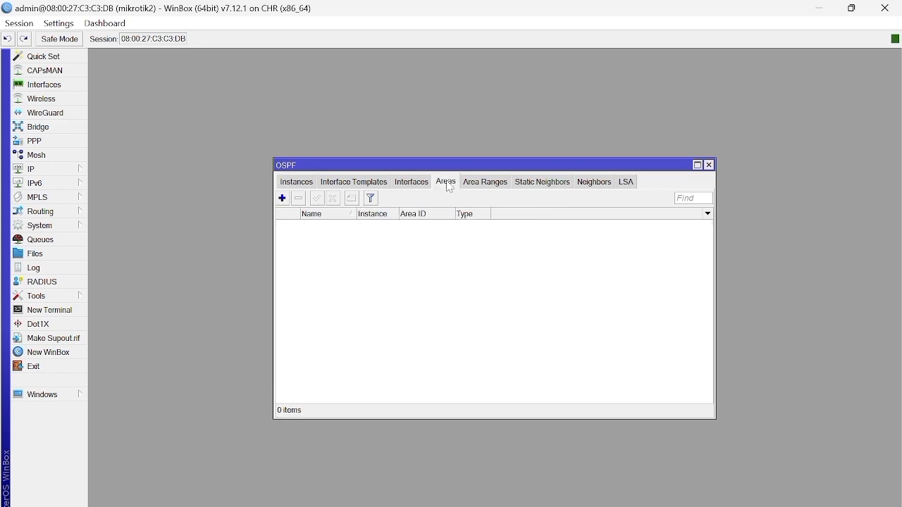
left_click(284, 200)
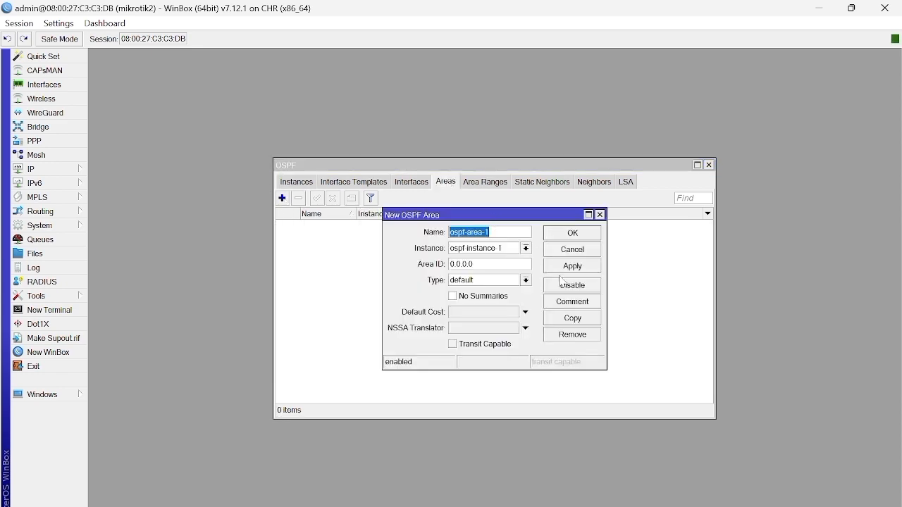
left_click(565, 268)
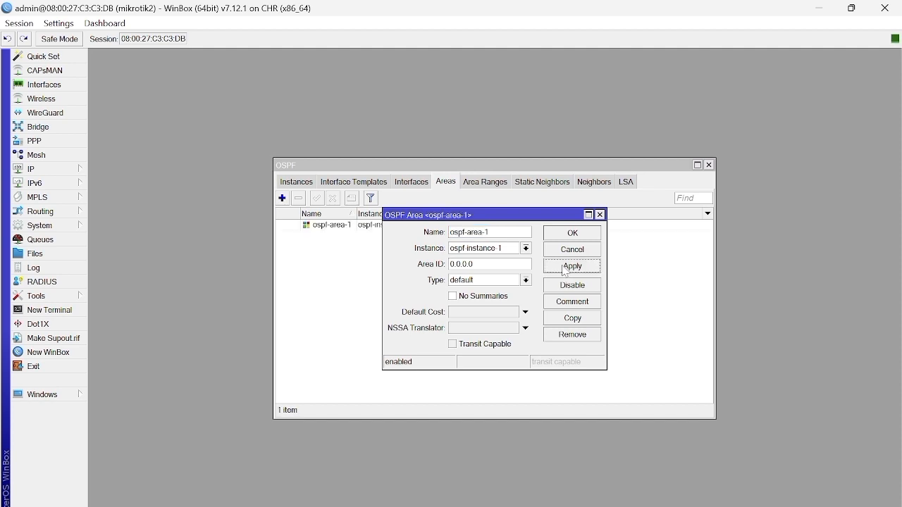
left_click(567, 236)
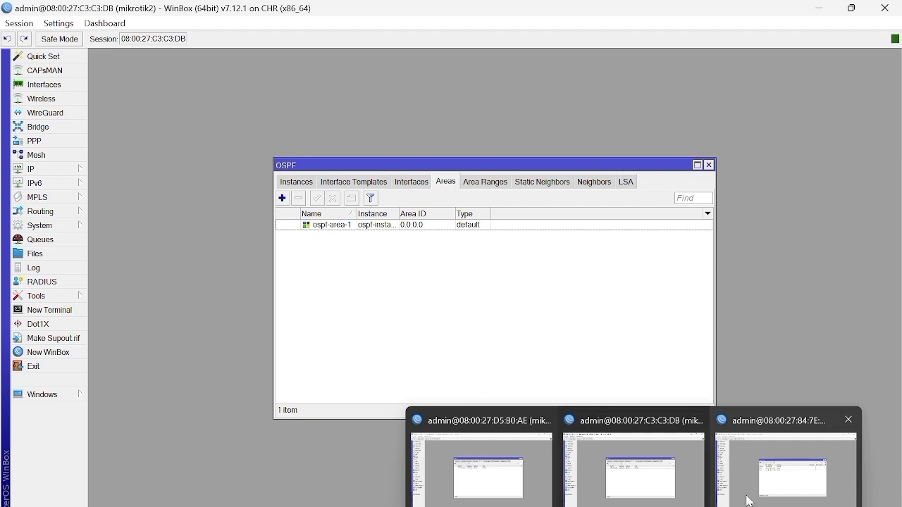
Step: Switch to the mikrotik3 session and create an OSPF instance with the default version 2, VRF main and router ID main
left_click(764, 497)
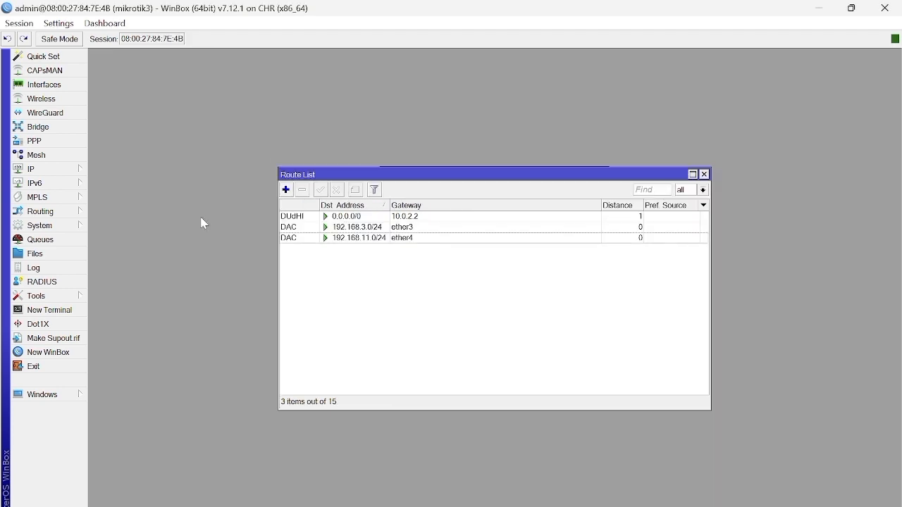
left_click(64, 213)
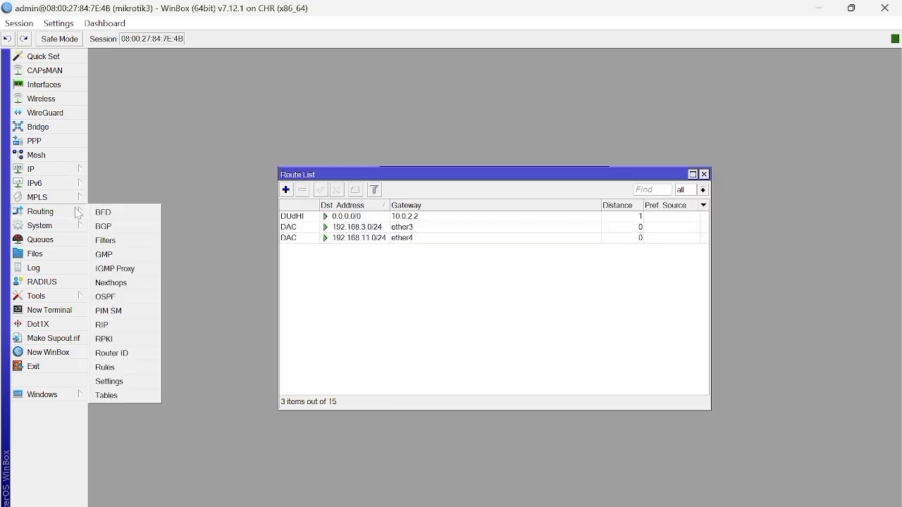
left_click(127, 302)
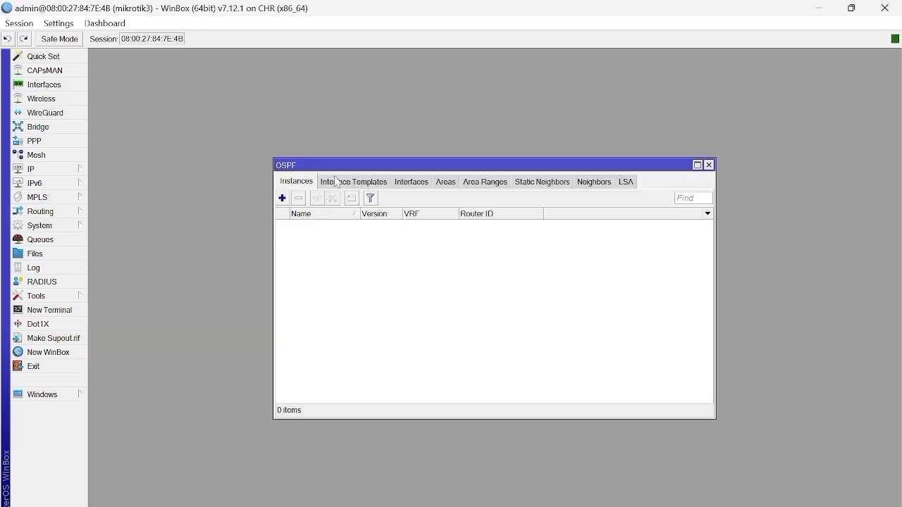
left_click(282, 198)
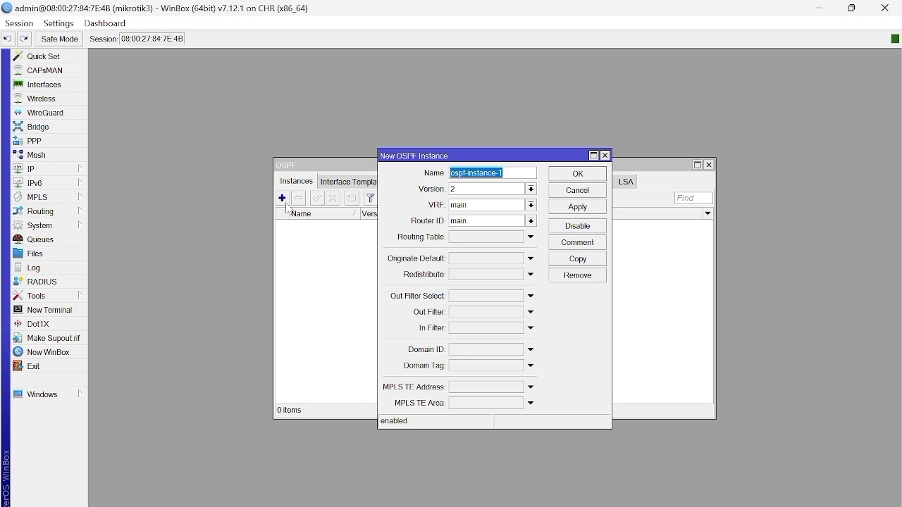
left_click(578, 207)
left_click(599, 175)
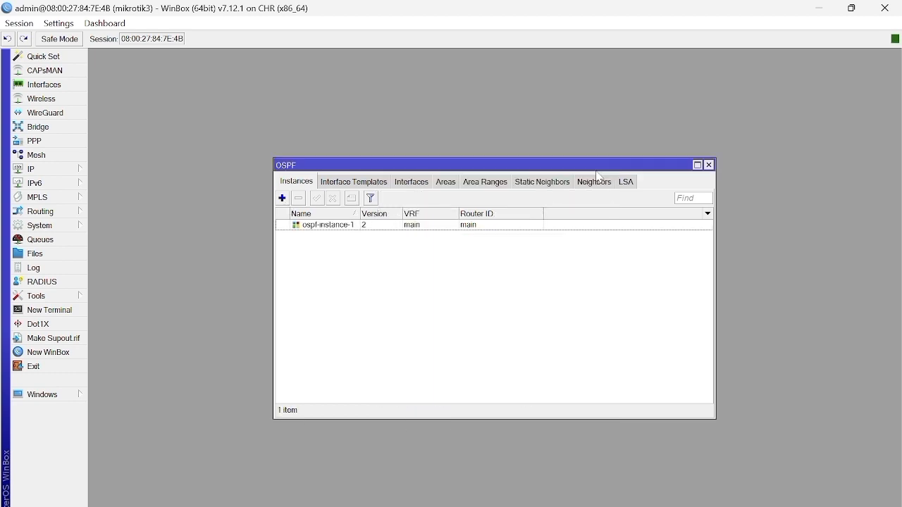
Step: Add an OSPF area on mikrotik3 for its OSPF instance with area ID 0.0.0.0 and type default
left_click(448, 184)
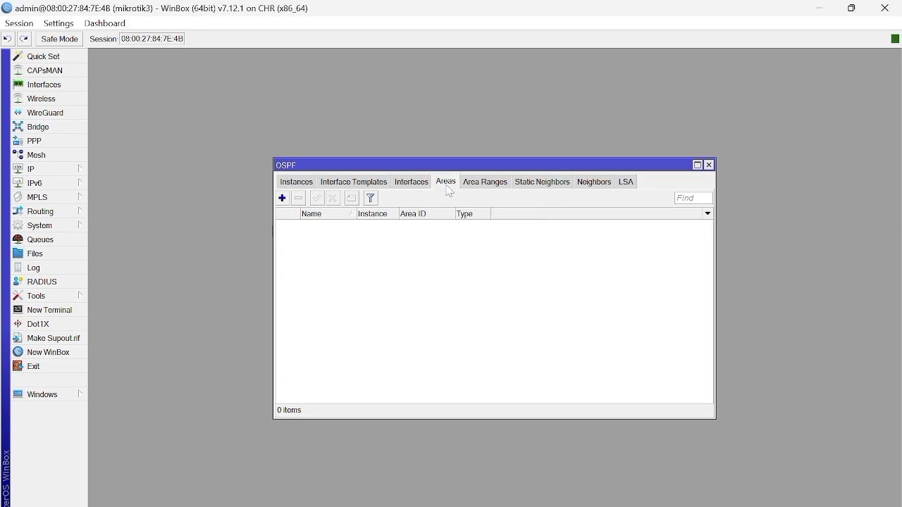
left_click(282, 199)
left_click(562, 265)
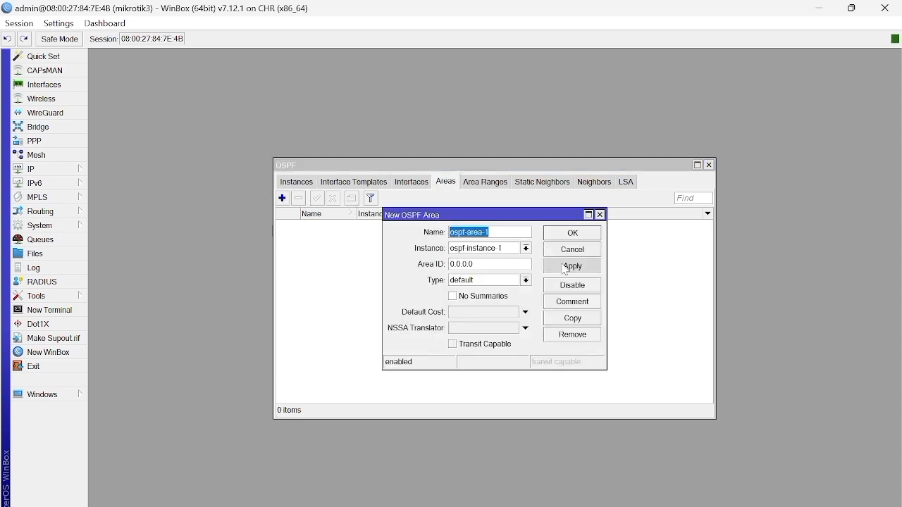
left_click(563, 234)
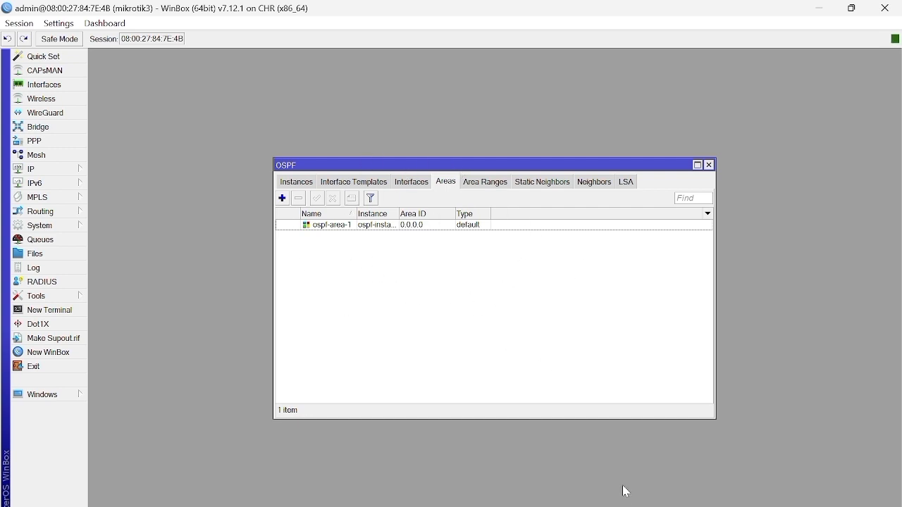
Step: Switch to the mikrotik1 session and start a new OSPF interface template in ospf-area-1 with network 192.168.1.0/24
mouse_move(627, 503)
left_click(498, 471)
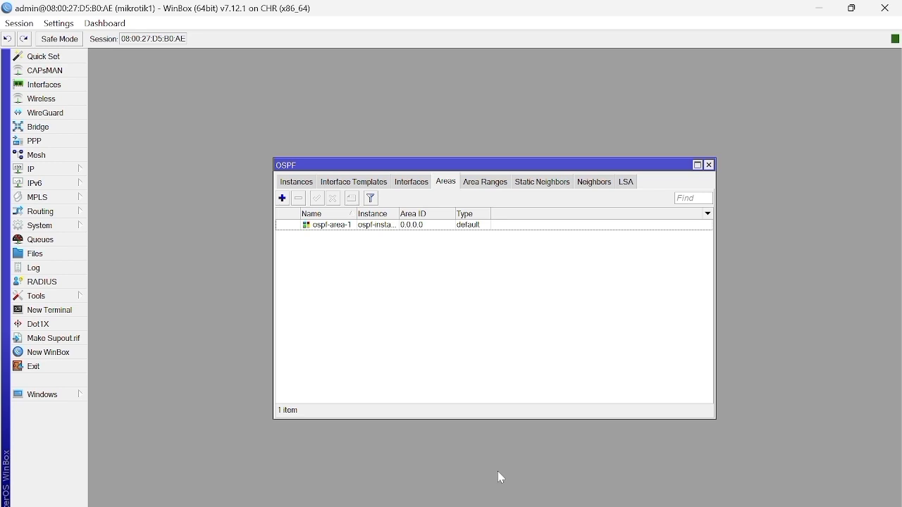
left_click(362, 186)
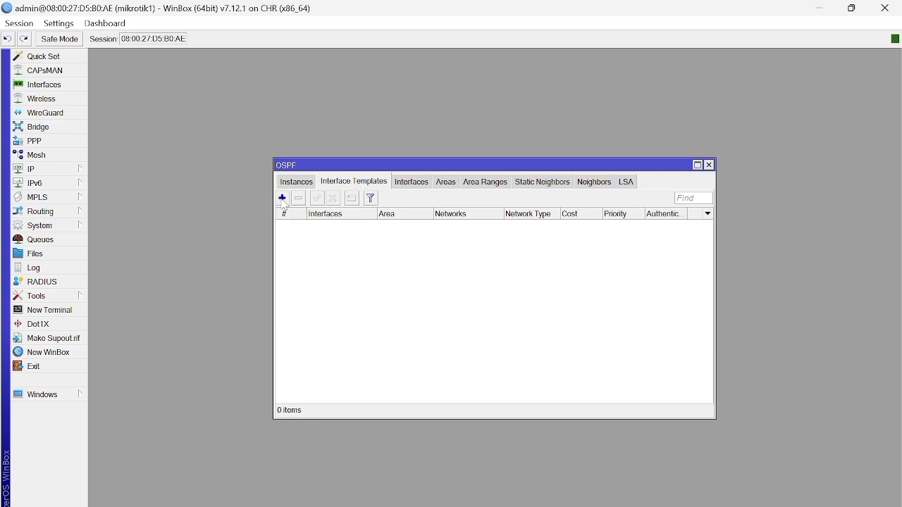
left_click(282, 198)
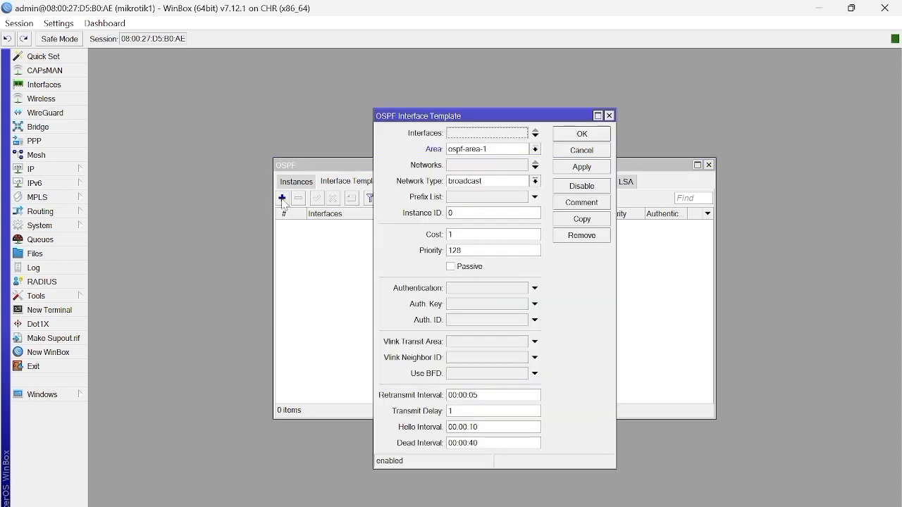
left_click(473, 164)
key("BackSpace")
type("192")
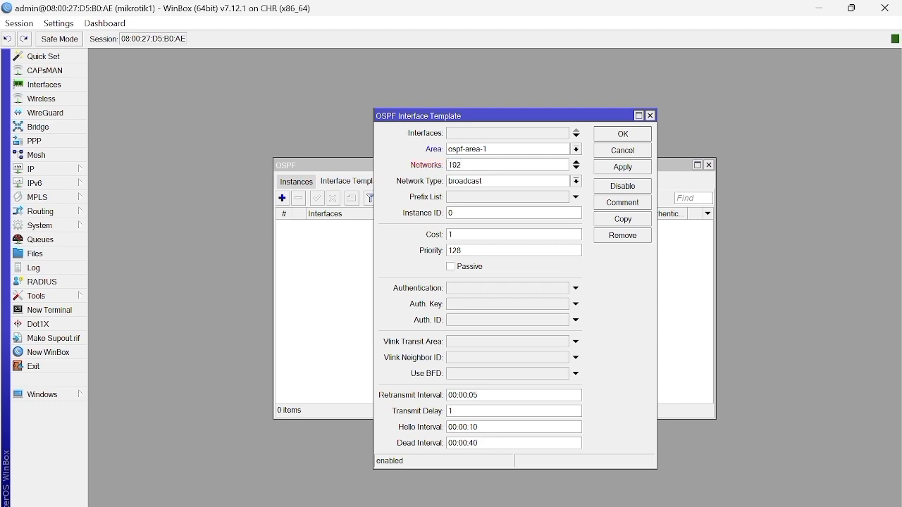
type(".168")
type(".1.0/24")
Step: Add 192.168.10.0/24 as the second network of mikrotik1's OSPF interface template and save the template
left_click(577, 169)
type("192")
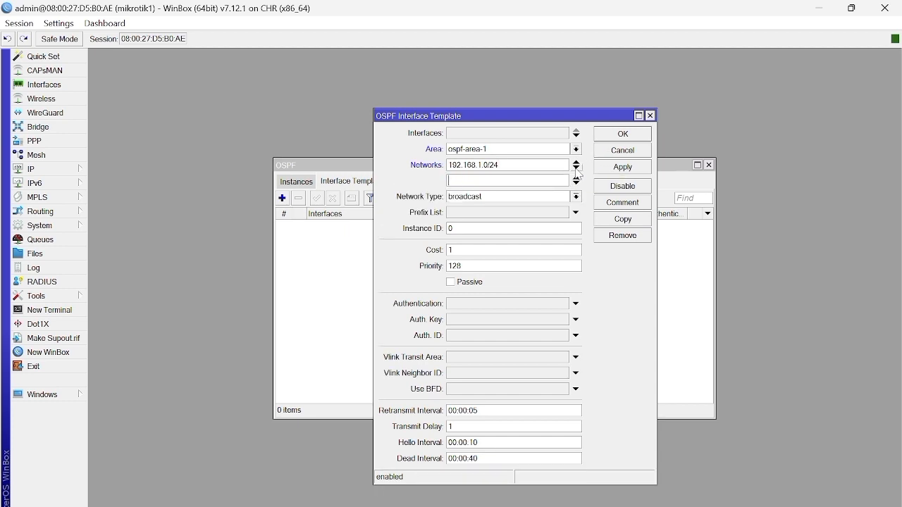
type(".168.10.0/24")
left_click(606, 174)
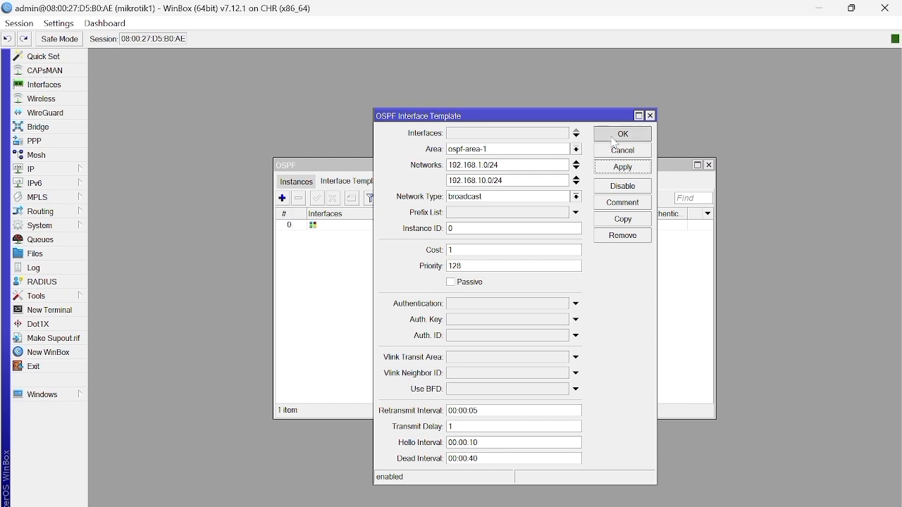
left_click(614, 137)
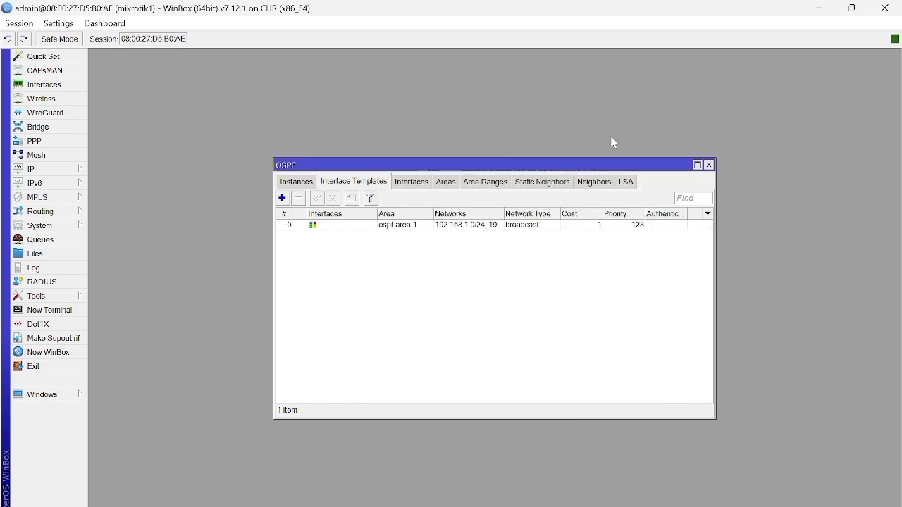
Step: Switch to the mikrotik2 session and start a new OSPF interface template in ospf-area-1 with network 192.168.2.0/24
mouse_move(796, 506)
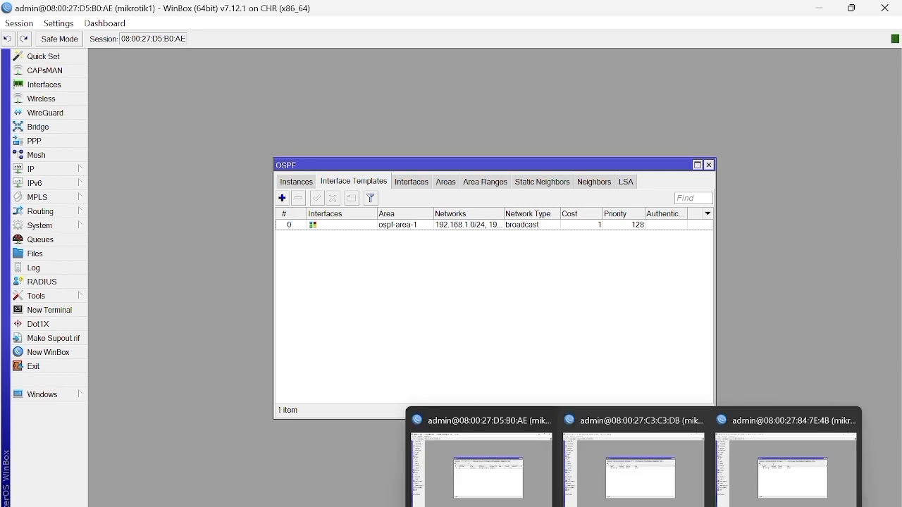
left_click(644, 426)
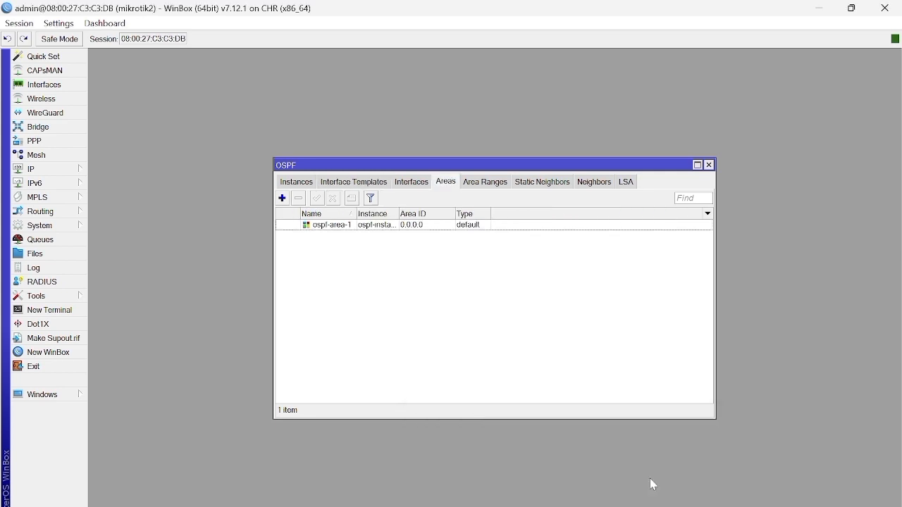
left_click(359, 186)
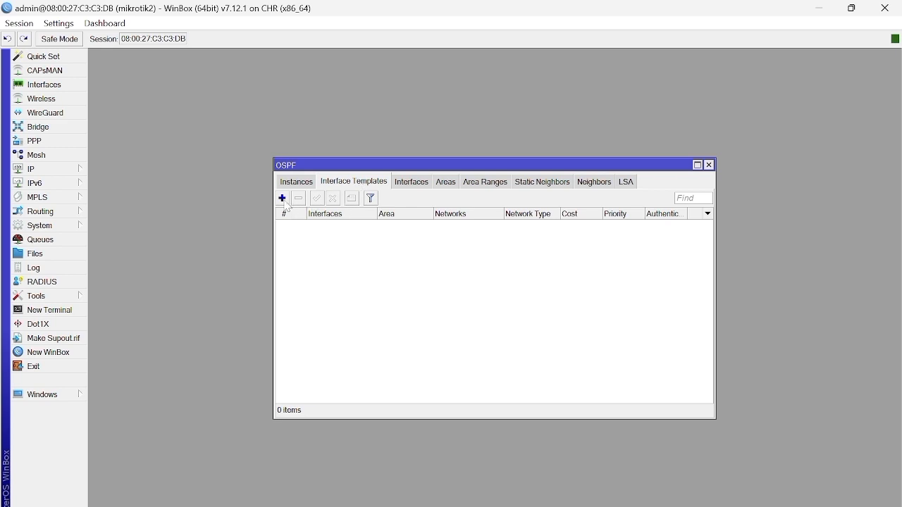
left_click(283, 199)
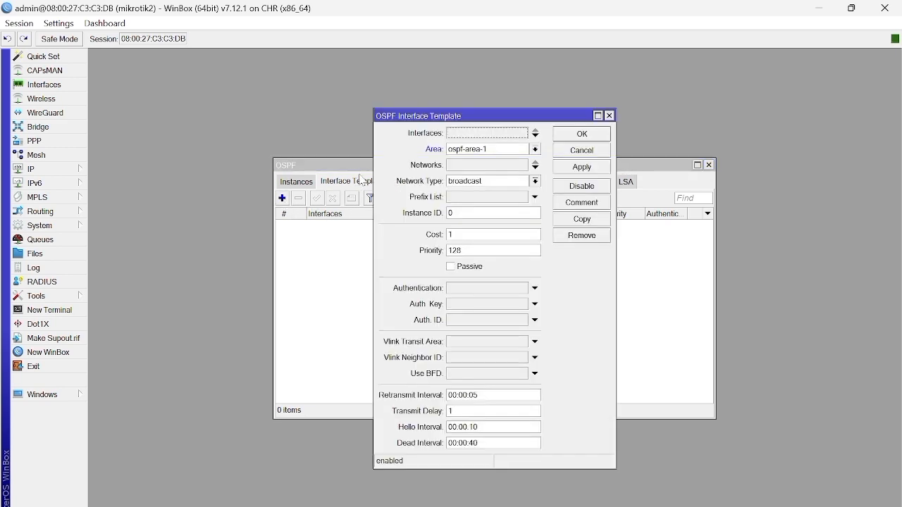
left_click(465, 166)
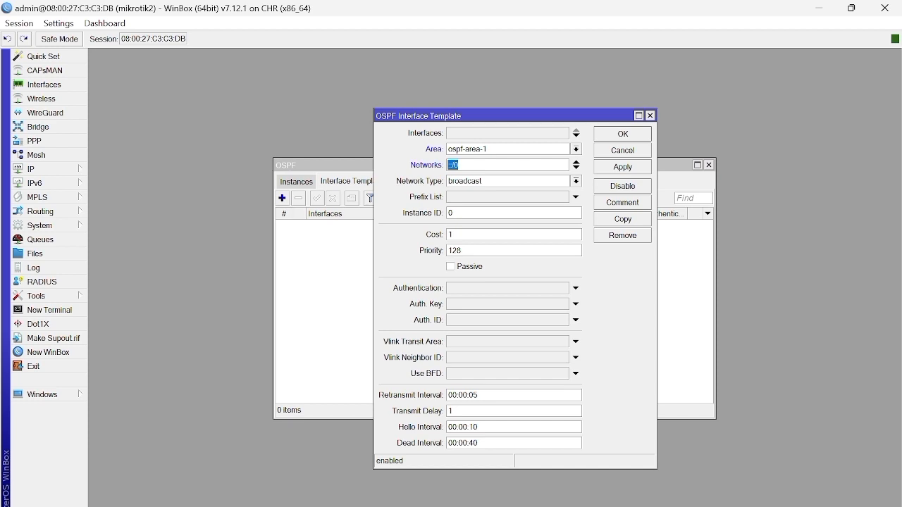
type("192.168.2.0/24")
Step: Add 192.168.10.0/24 as the second network of mikrotik2's OSPF interface template
left_click(577, 169)
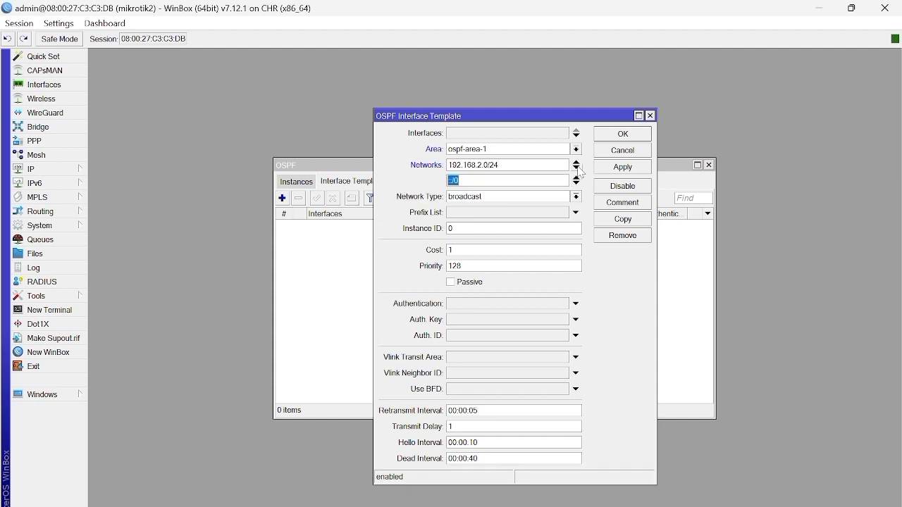
type("192.168.10")
type(".0/24")
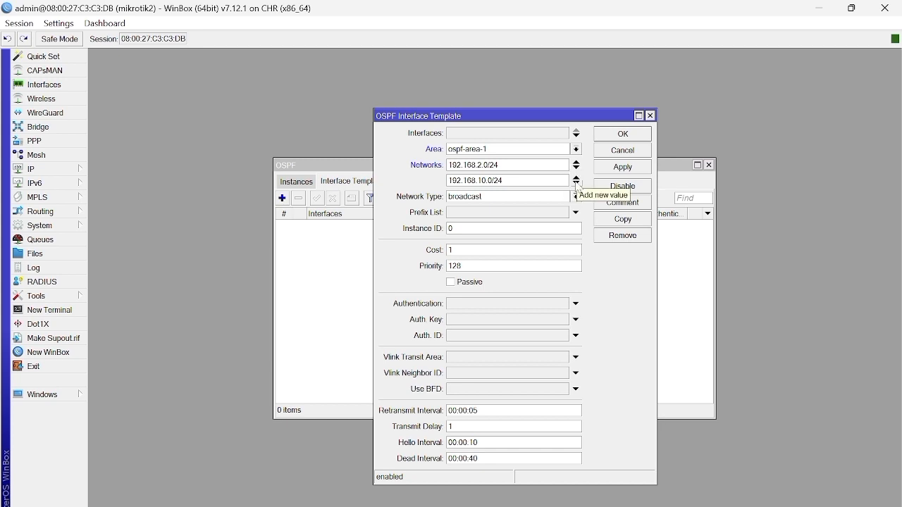
Step: Add 192.168.11.0/24 as the third network of mikrotik2's OSPF interface template and save the template
left_click(578, 187)
key("BackSpace")
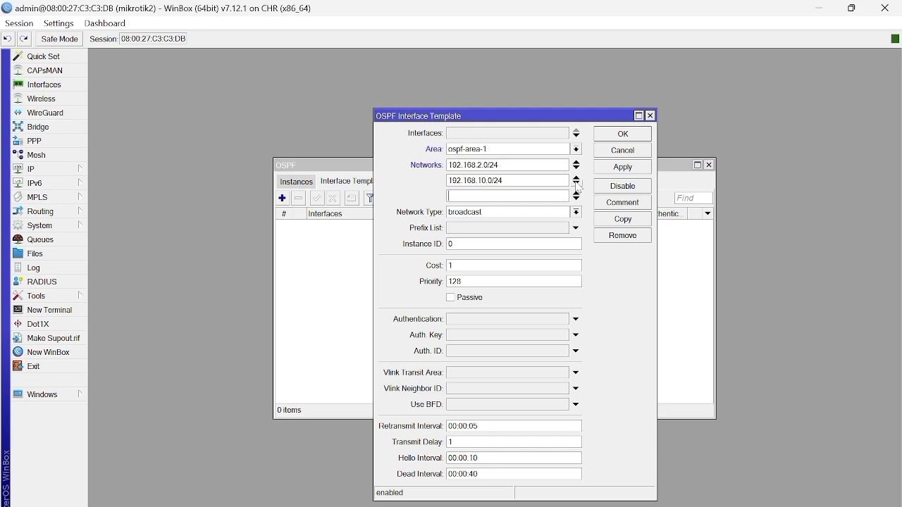
type("192.168.11.0/24")
left_click(623, 168)
left_click(625, 134)
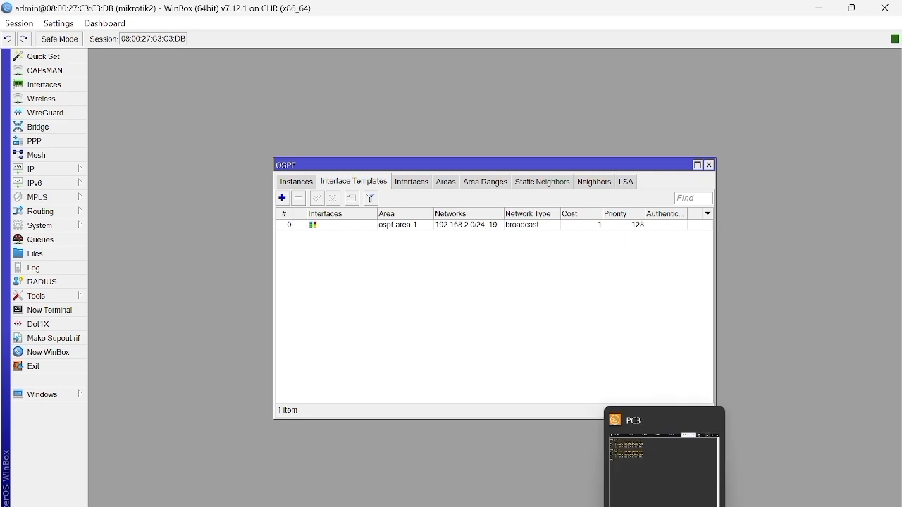
Step: Switch to the mikrotik3 session and start a new OSPF interface template in ospf-area-1 with network 192.168.3.0/24
mouse_move(652, 501)
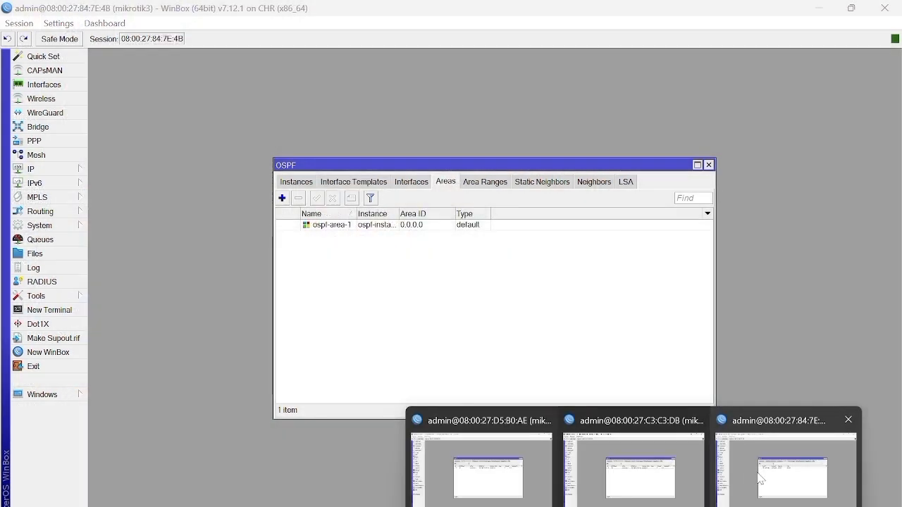
left_click(760, 479)
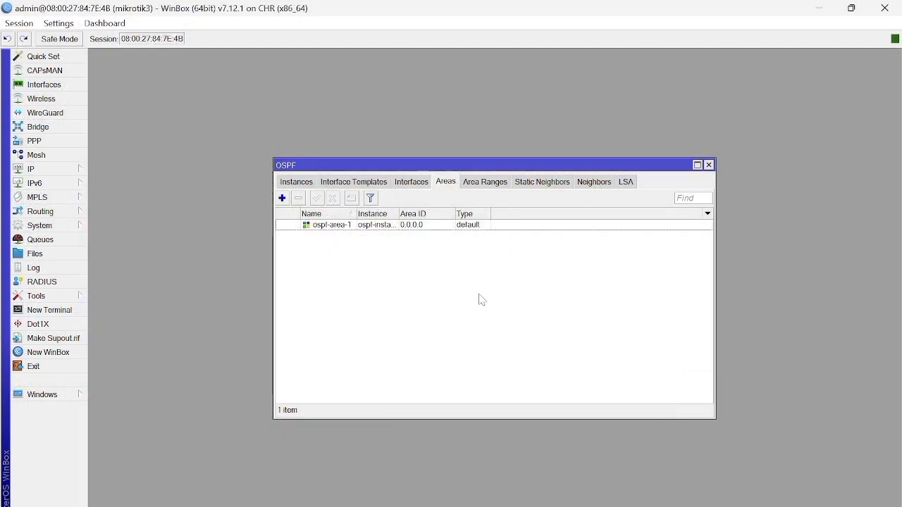
left_click(66, 215)
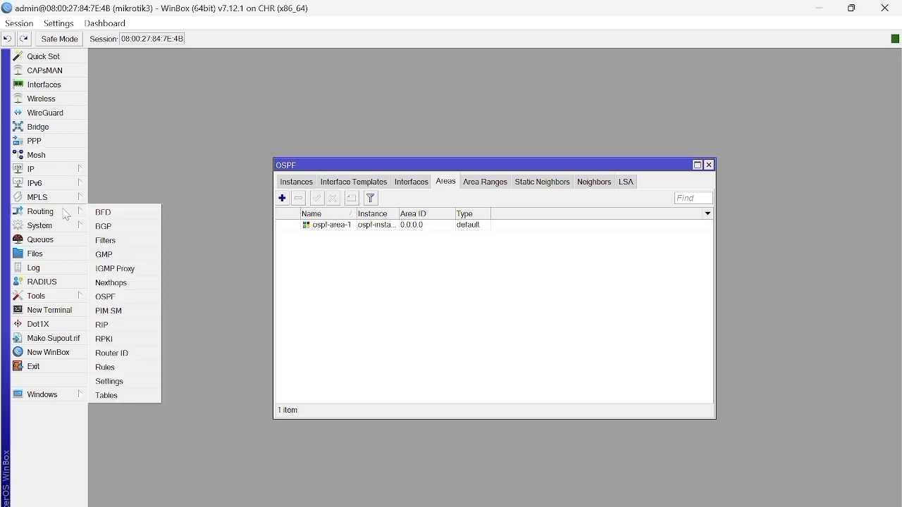
left_click(122, 199)
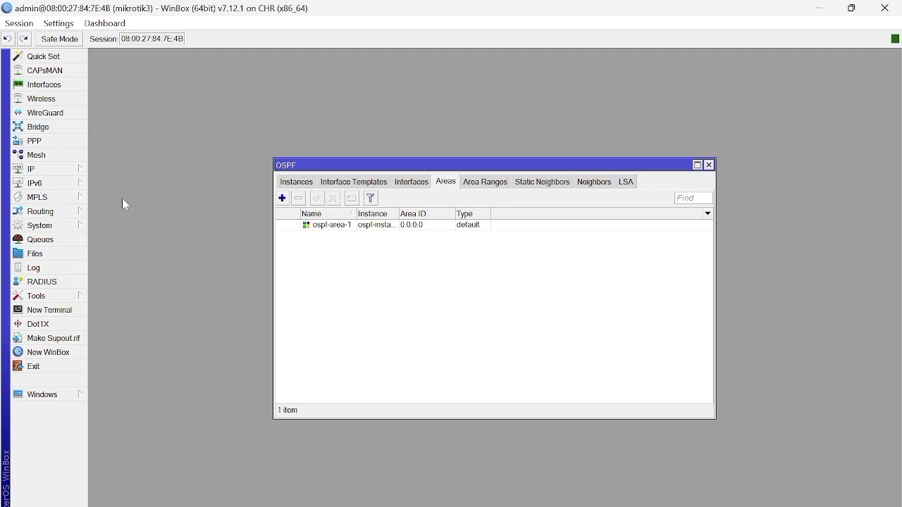
left_click(363, 186)
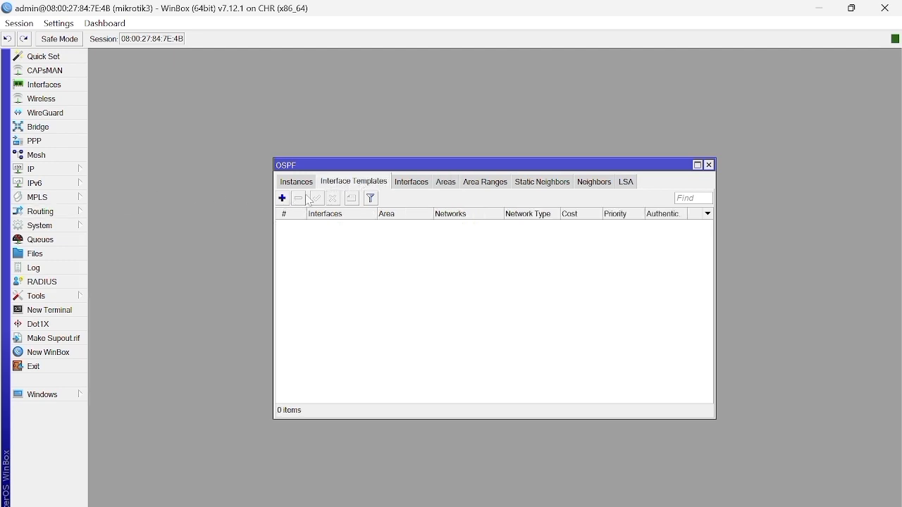
left_click(283, 199)
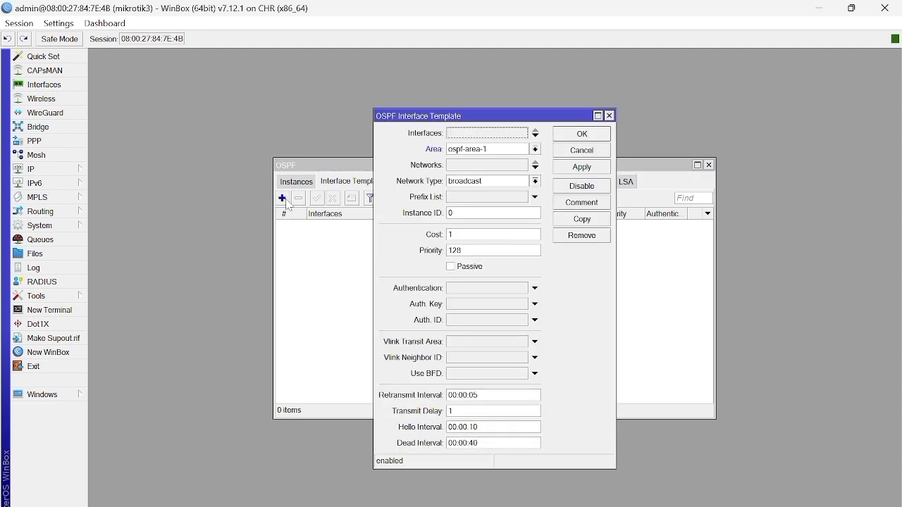
left_click(503, 166)
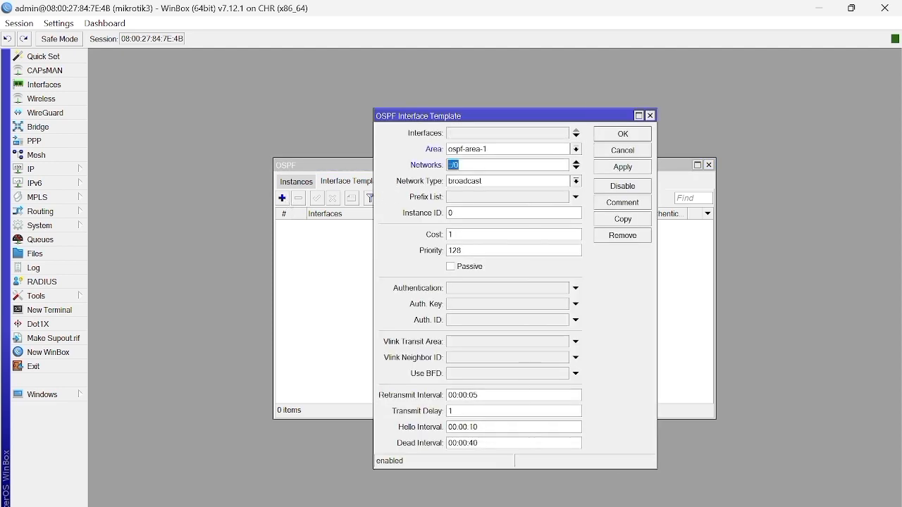
type("1")
key("BackSpace")
type("192")
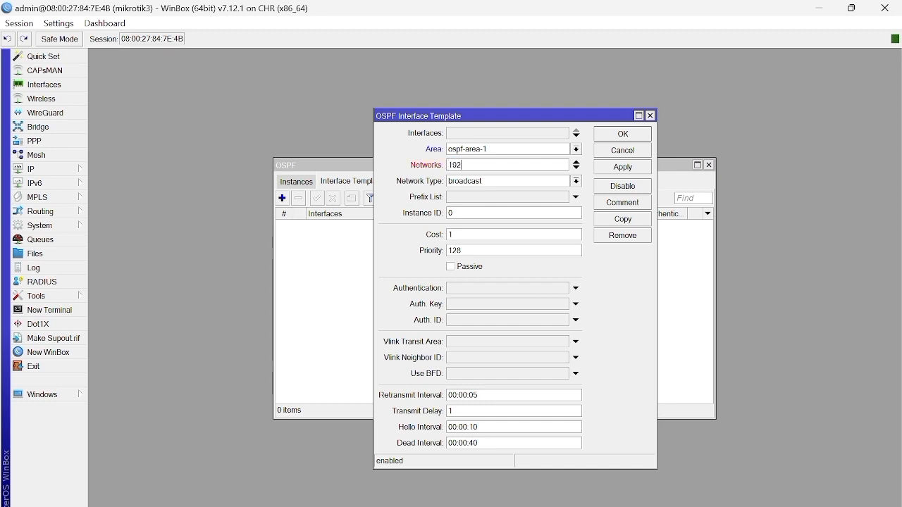
type(".168.3.0/24")
Step: Add 192.168.11.0/24 as the second network of mikrotik3's OSPF interface template and save the template
left_click(576, 168)
type("192.")
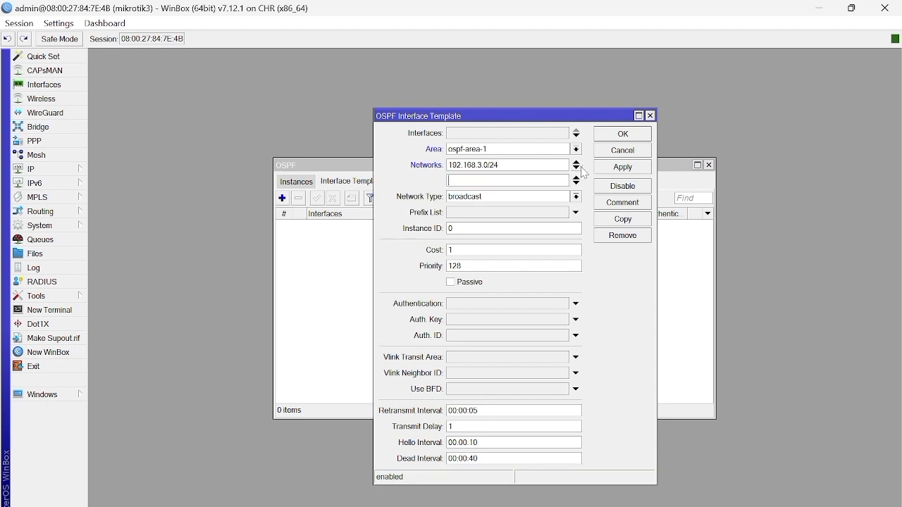
type("168.11.0/24")
left_click(626, 175)
left_click(624, 135)
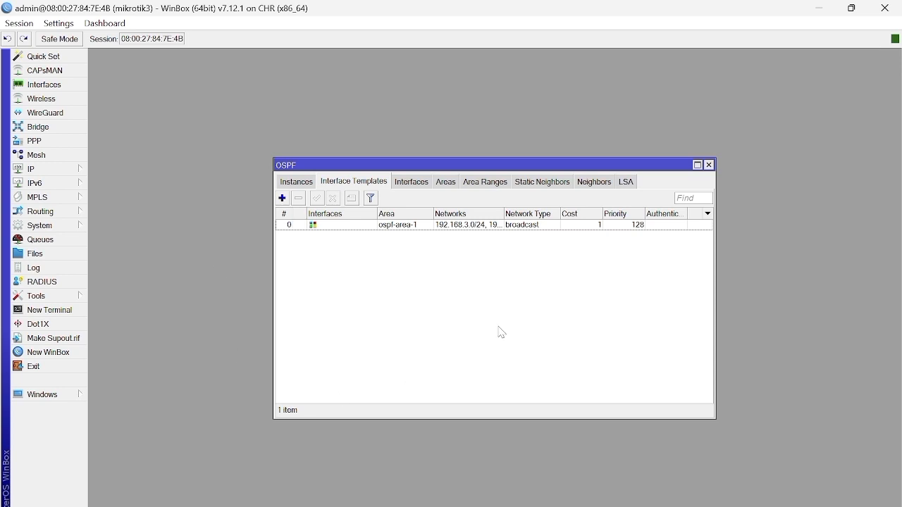
Step: Switch to GNS3, open the PC1 console and ping PC2 at 192.168.2.2
mouse_move(602, 506)
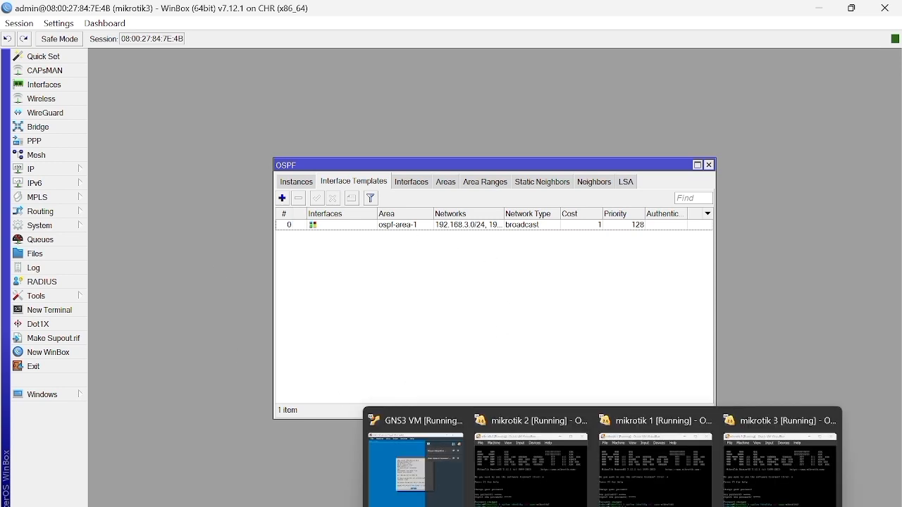
left_click(571, 504)
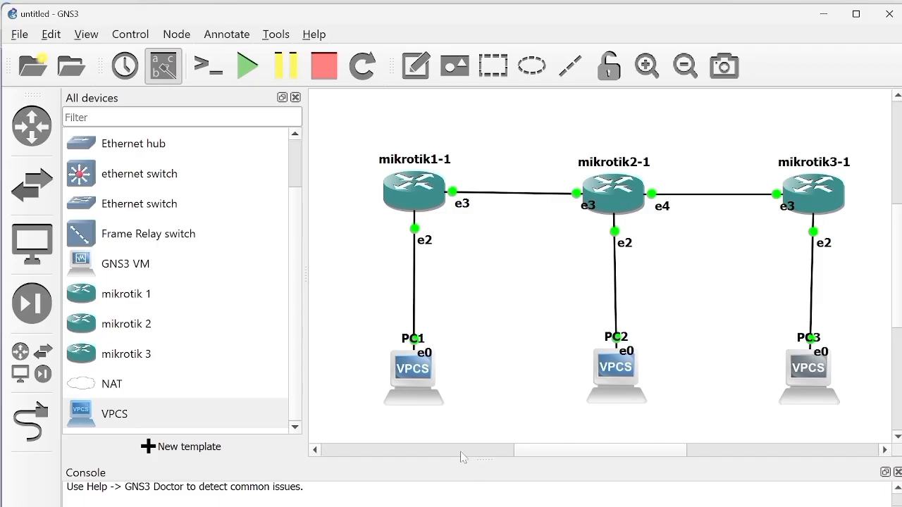
double_click(417, 384)
key("Return")
type("ping 192.")
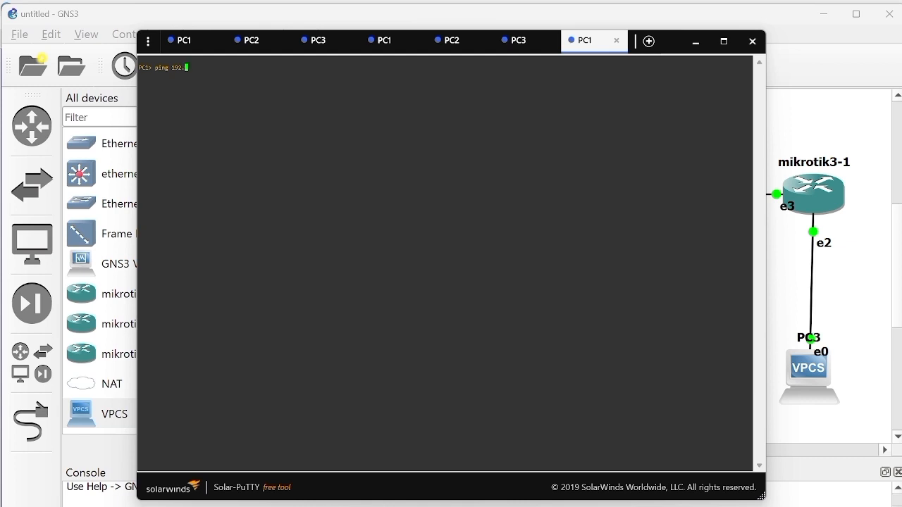
type("168.2.2")
key("Return")
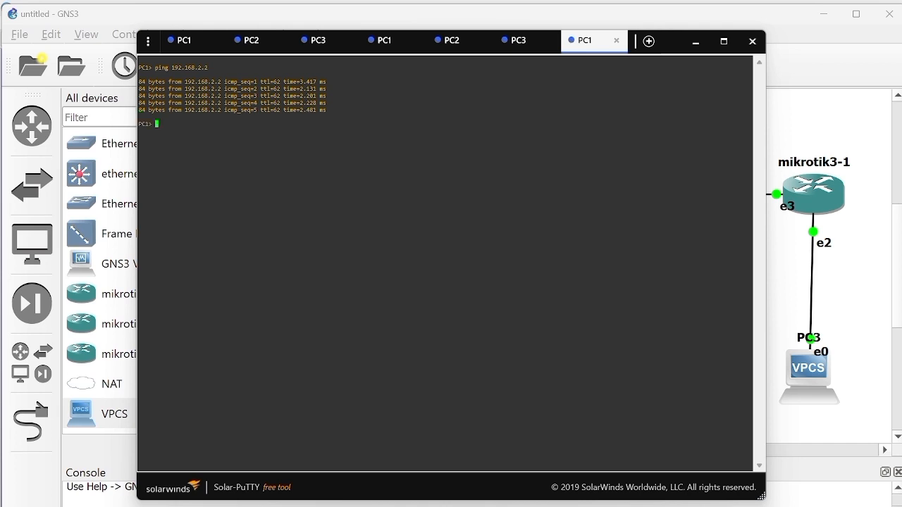
Step: Ping PC3 at 192.168.3.2 from the PC1 console and minimize the console window
type("ping 192.168.3.2")
key("Return")
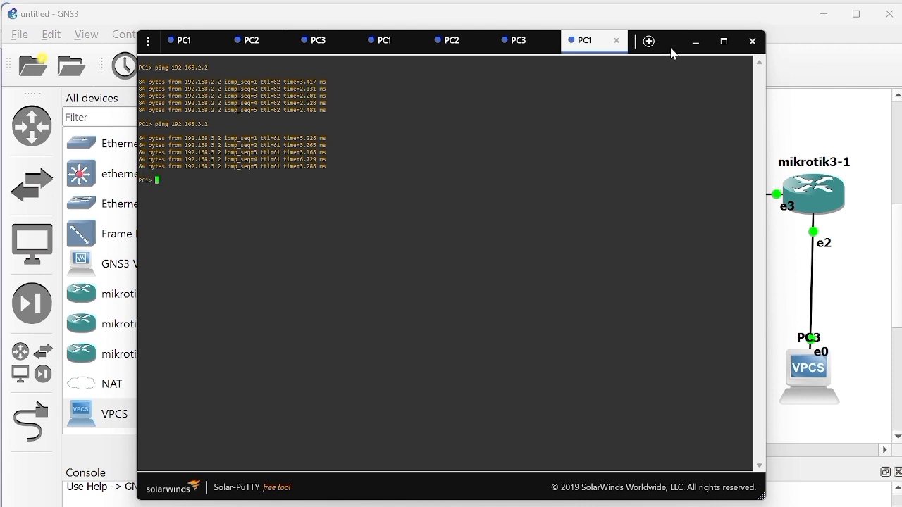
left_click(697, 43)
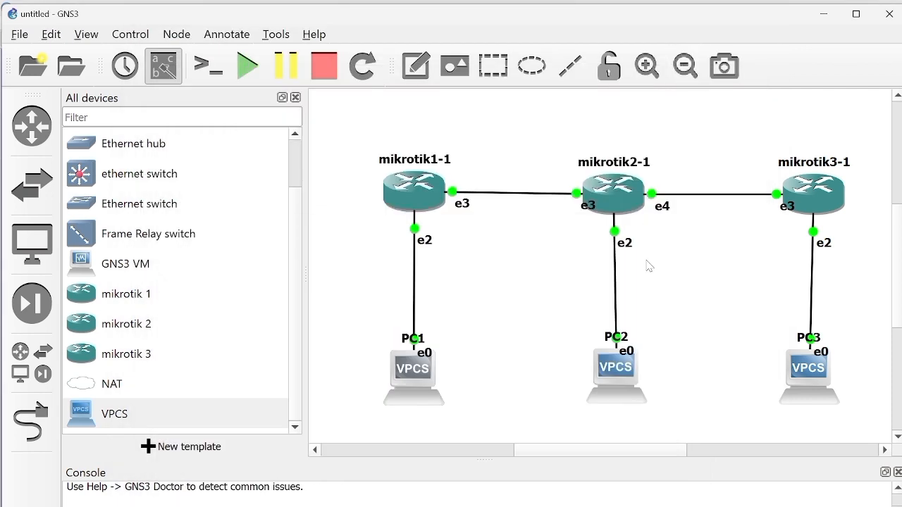
Step: Open the PC2 console and ping PC1 at 192.168.1.2
double_click(621, 370)
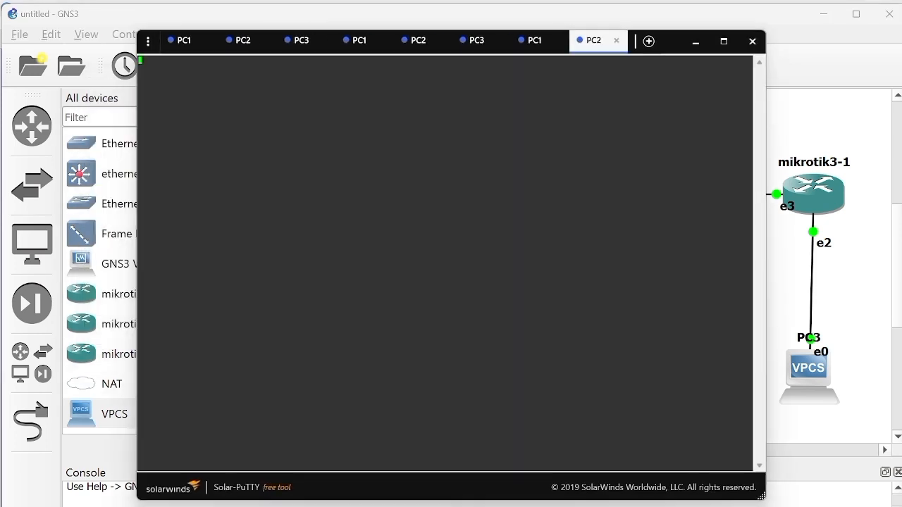
key("Return")
type("ping 192.168.1.2")
key("Return")
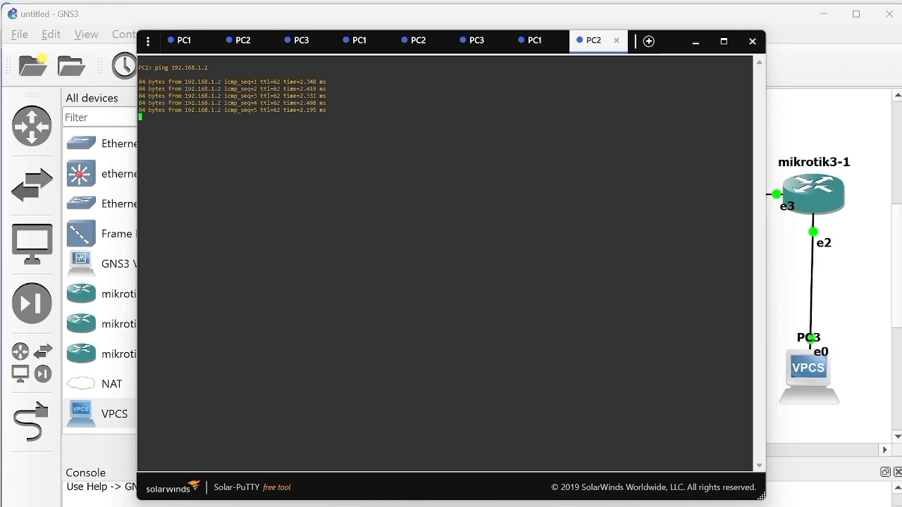
Step: Ping PC3 at 192.168.3.2 from the PC2 console and minimize the console window
type("ping 192.168.3.2")
key("Return")
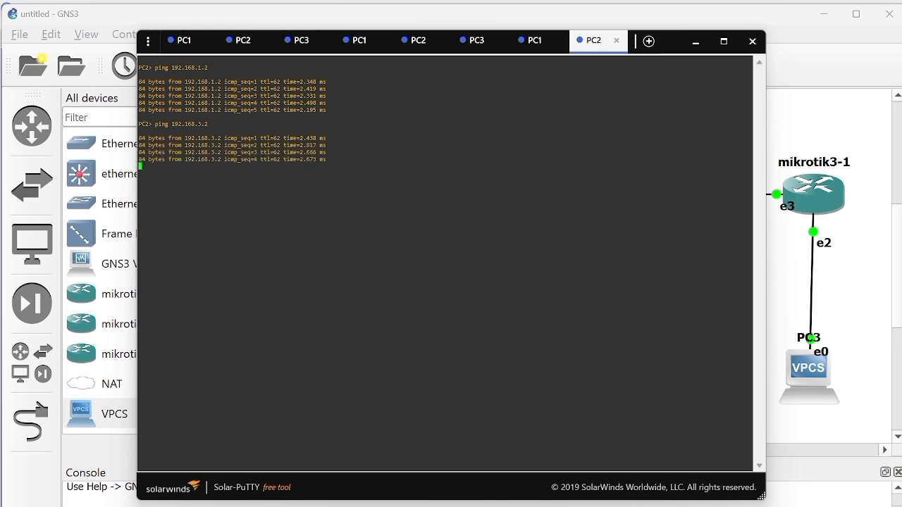
left_click(703, 43)
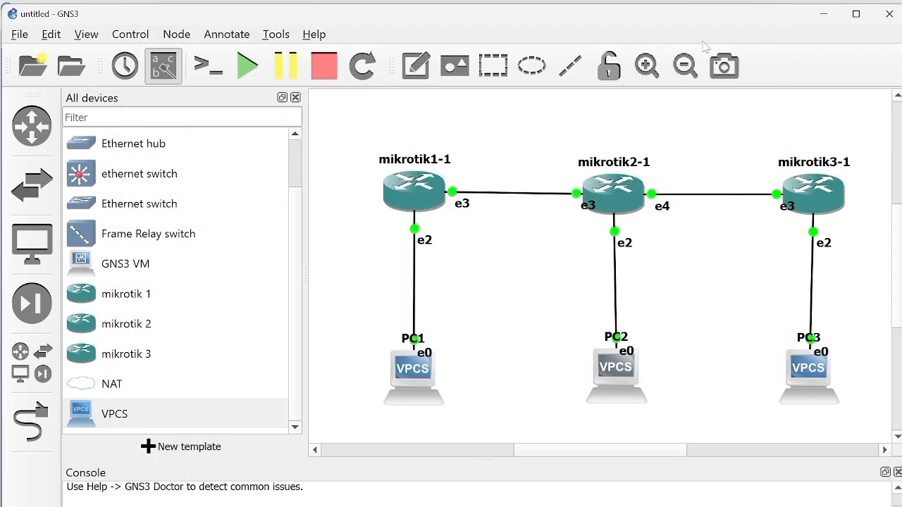
Step: Open the PC3 console and ping PC1 at 192.168.1.2
double_click(806, 378)
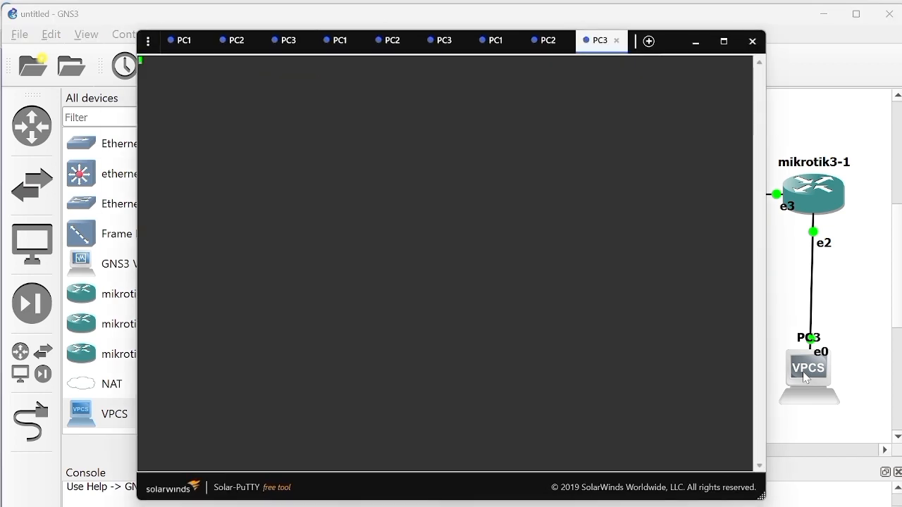
key("Return")
type("ping 192.168.1.2")
key("Return")
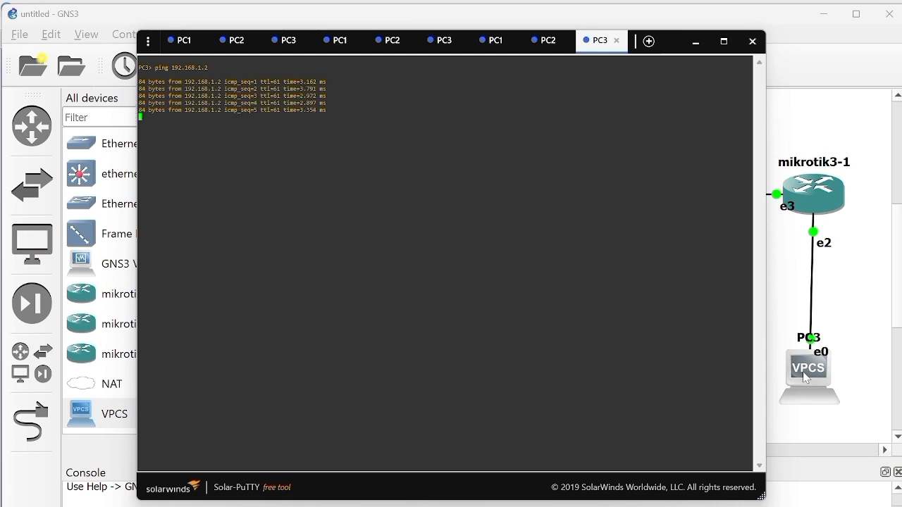
Step: Ping PC2 at 192.168.2.2 from the PC3 console and minimize the console window
type("ping 192.168.2.2")
key("Return")
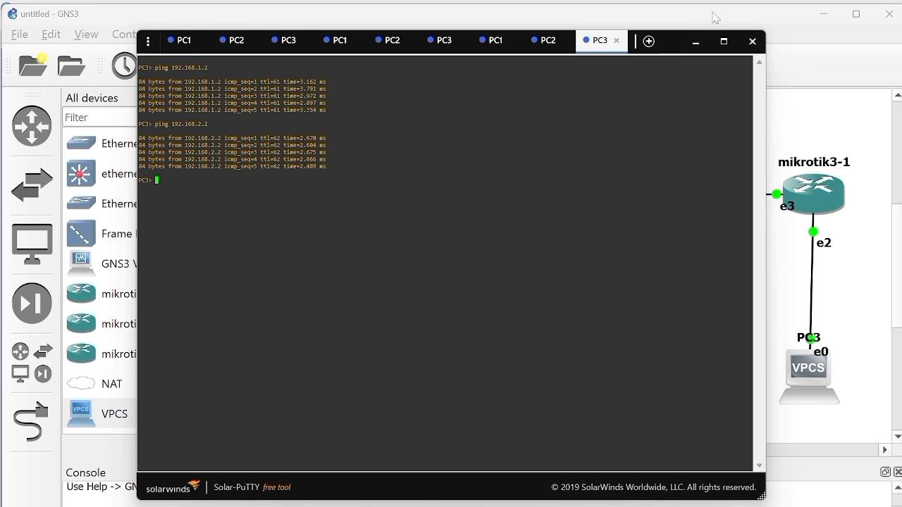
left_click(695, 41)
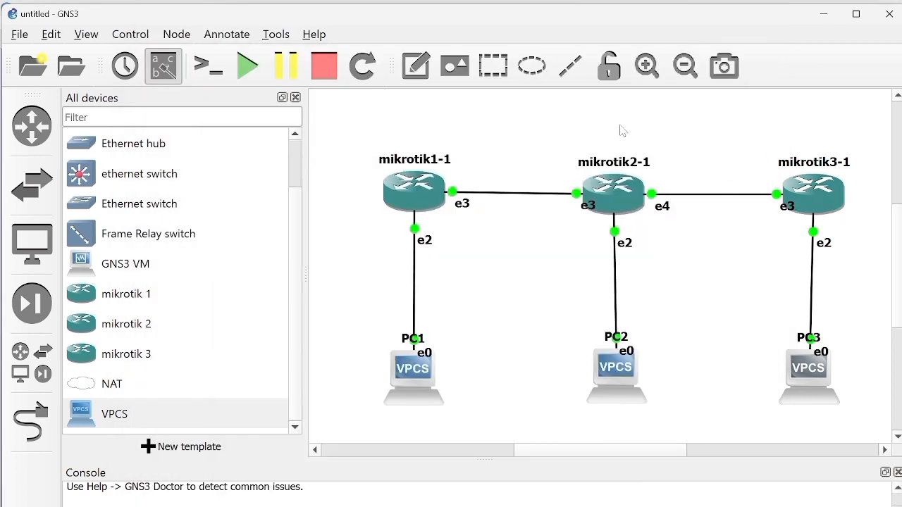